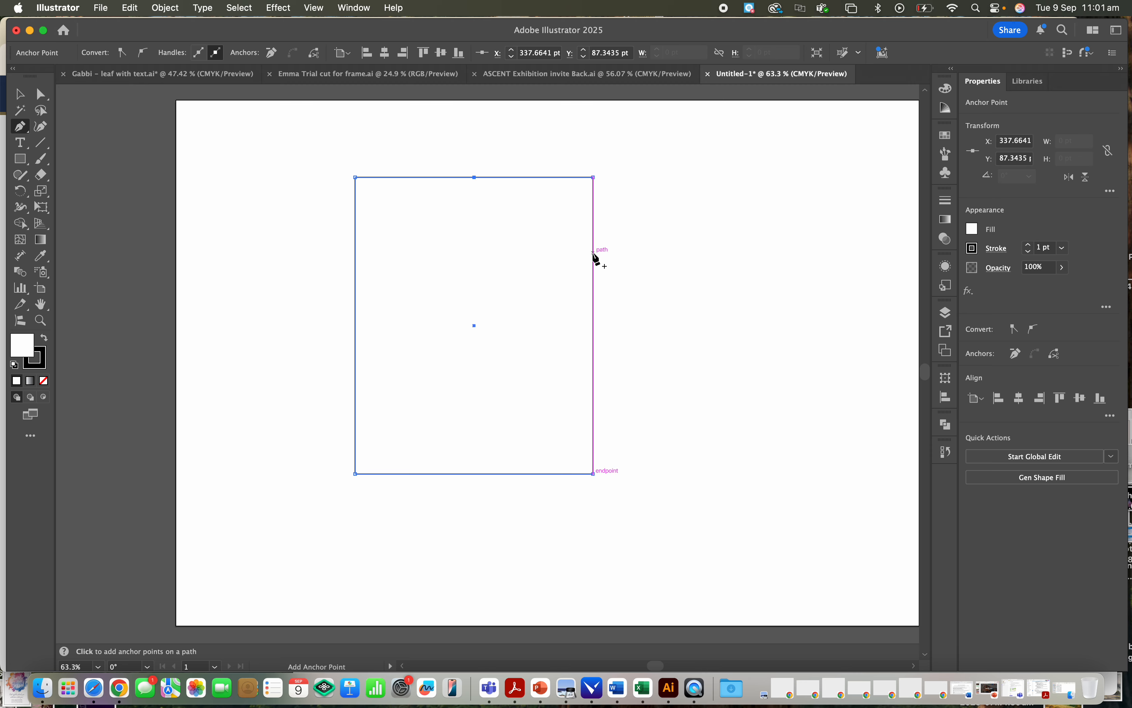
- Add anchor points on the rectangle's right and left edges, and delete both upper corner points to form a peaked house shape
click(594, 271)
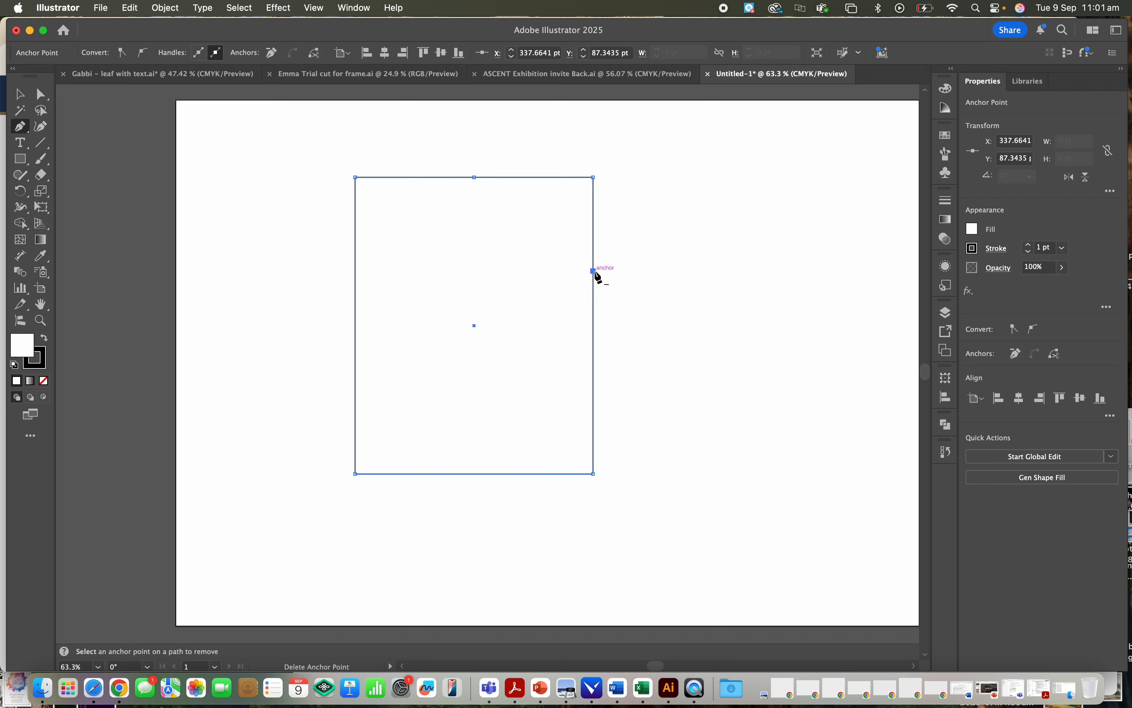
click(355, 268)
click(41, 94)
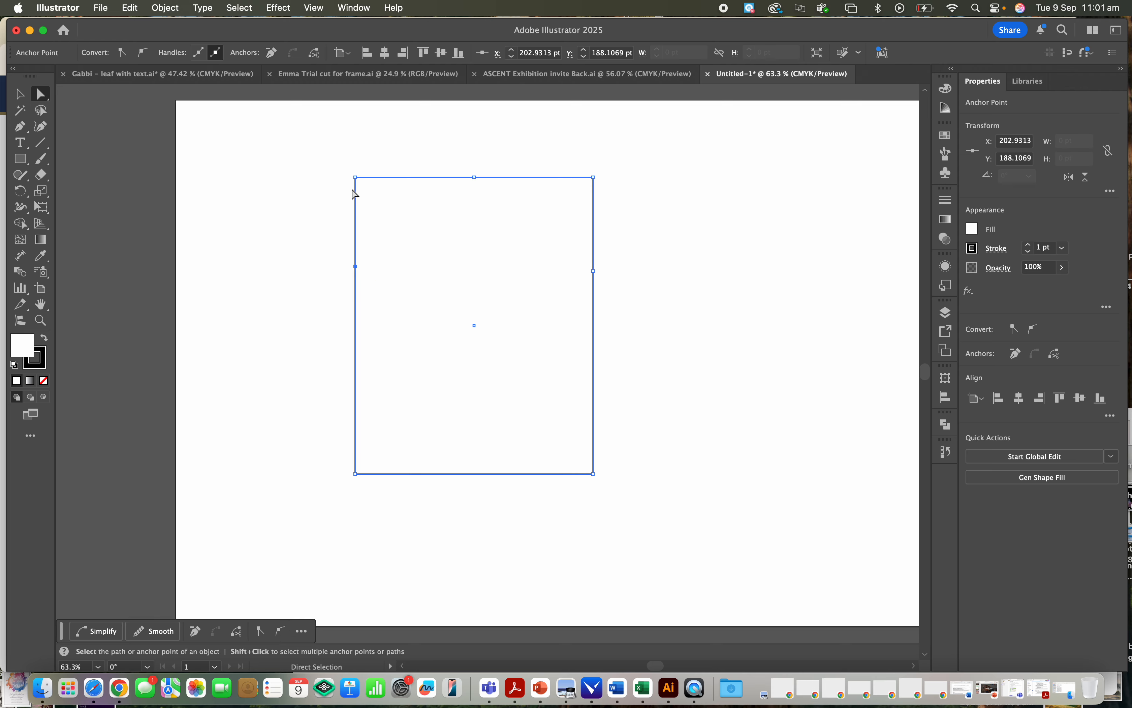
click(359, 180)
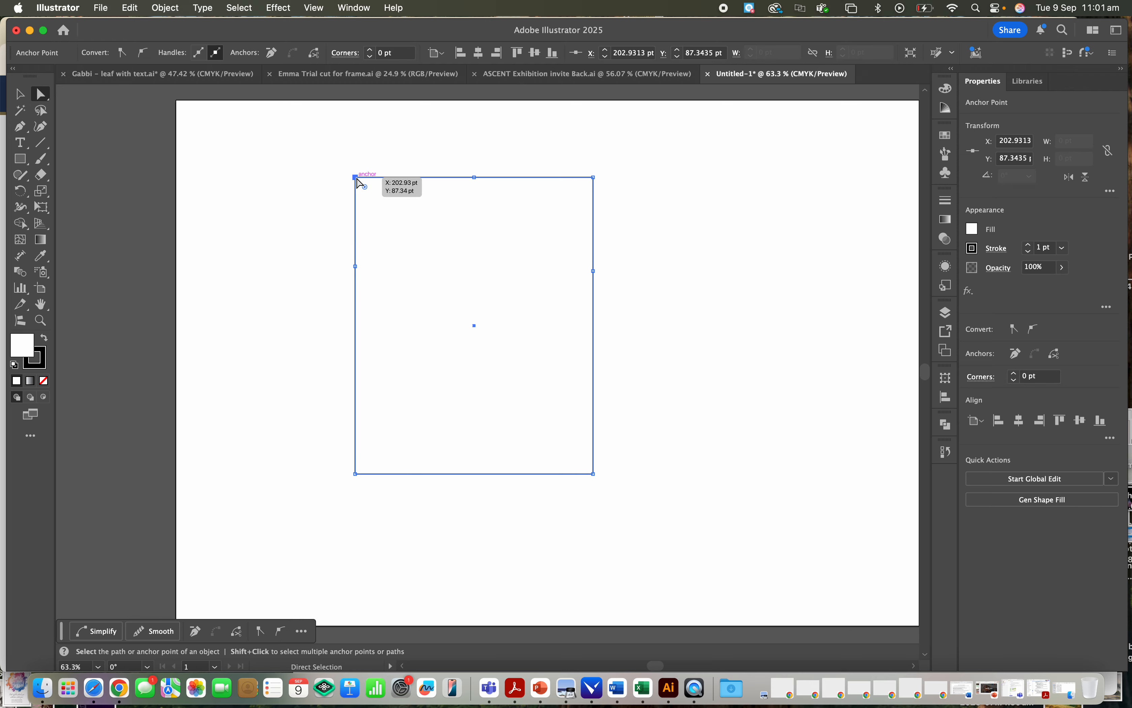
click(360, 184)
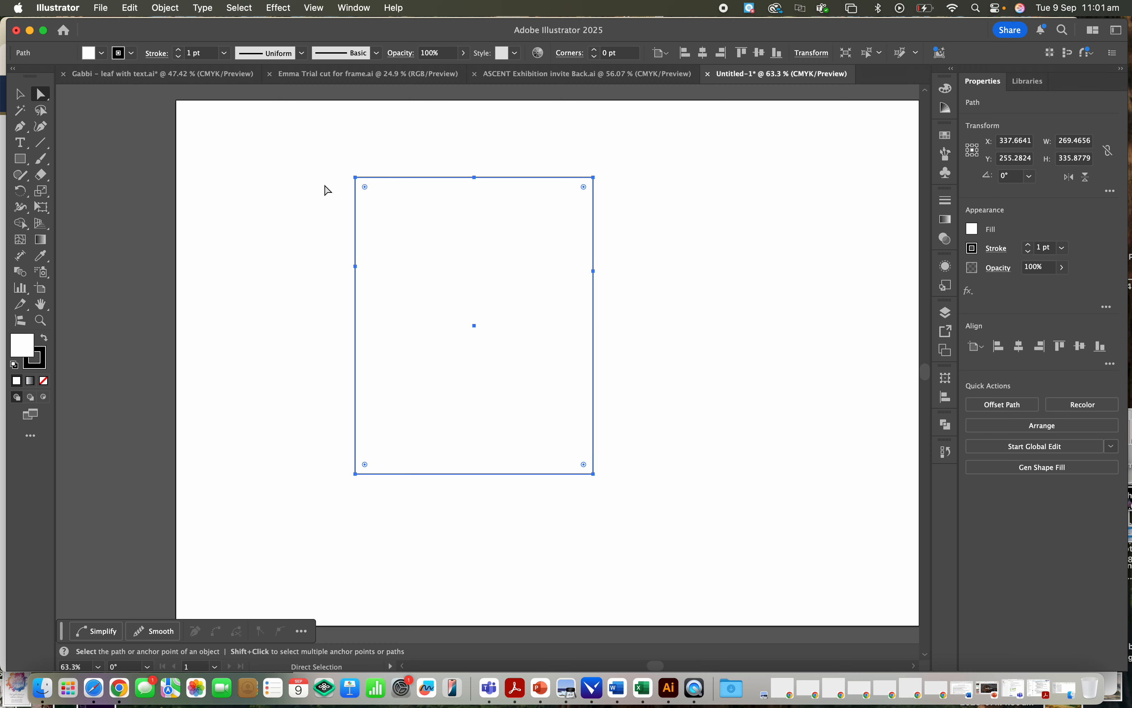
key(minus)
click(357, 178)
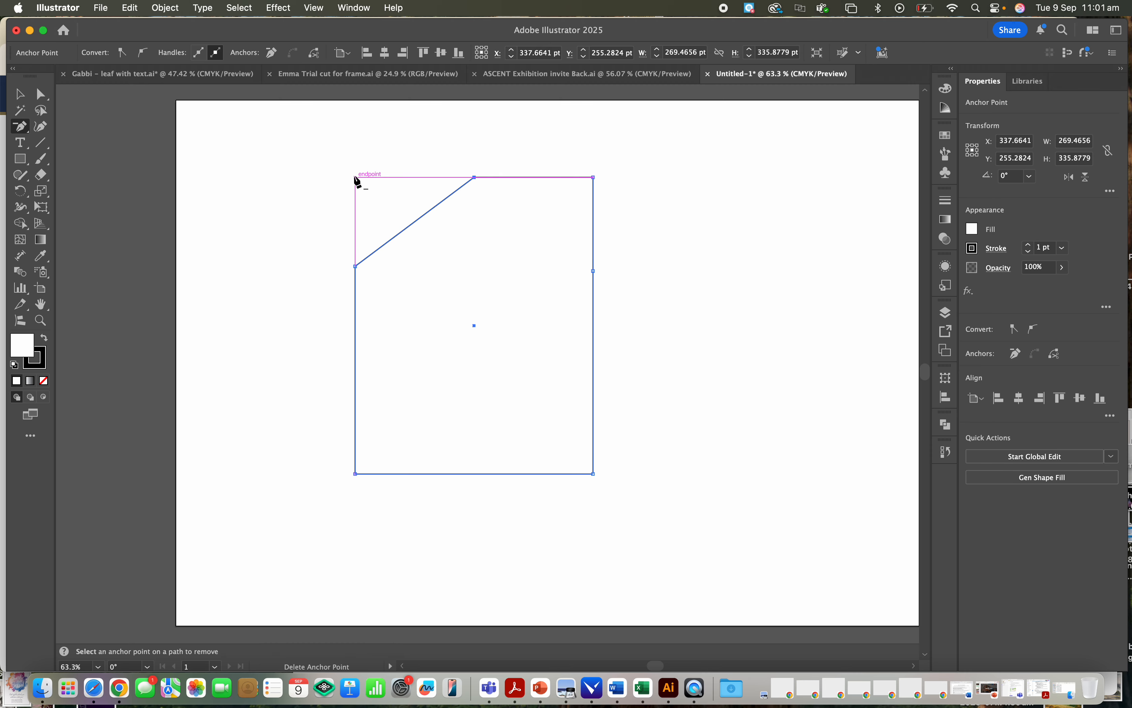
click(594, 177)
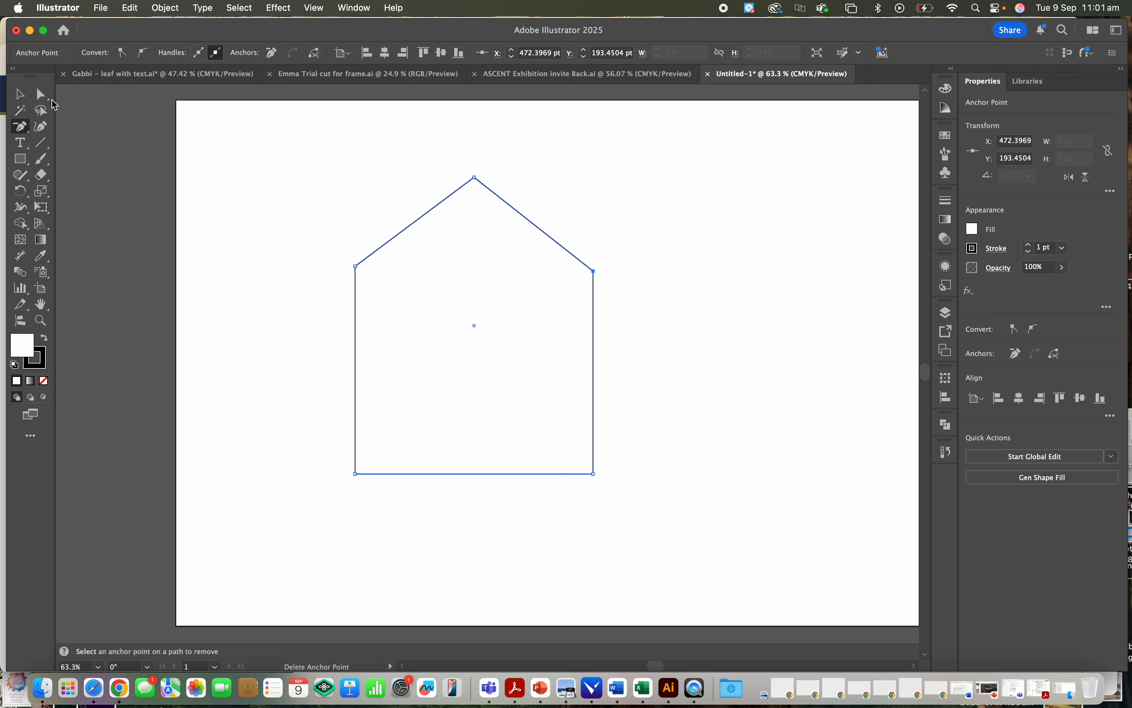
- Bend the house shape's left roof slope outward into a curve with the Anchor Point tool
click(41, 94)
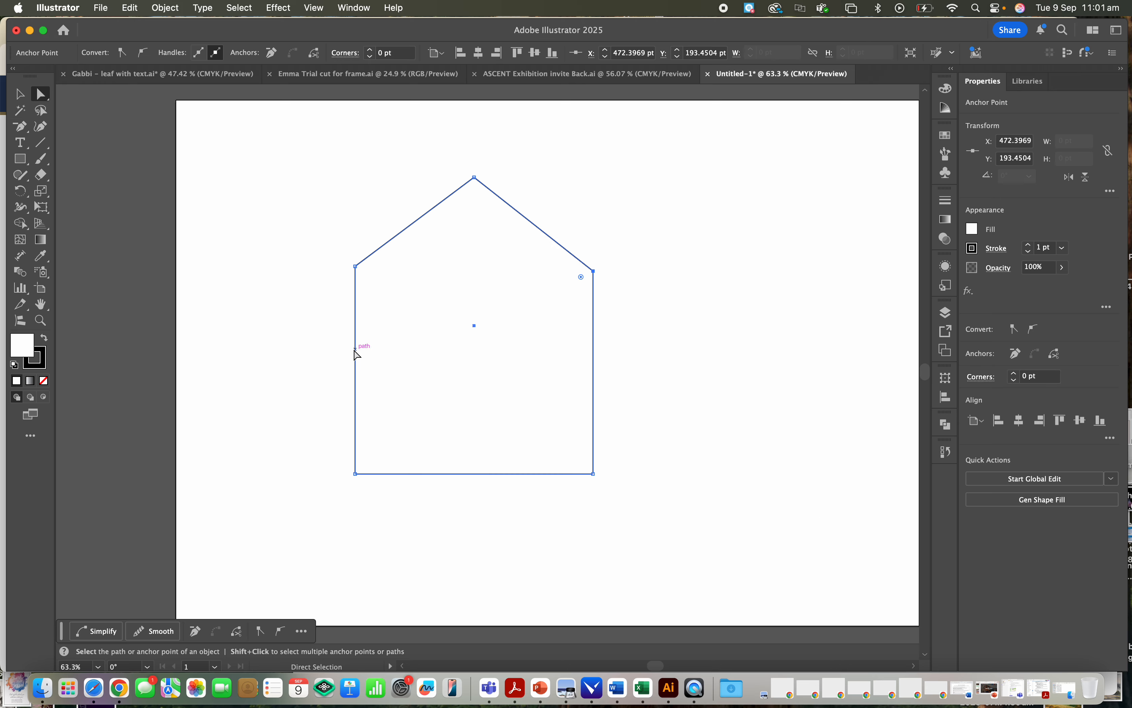
key(shift)
key(shift+c)
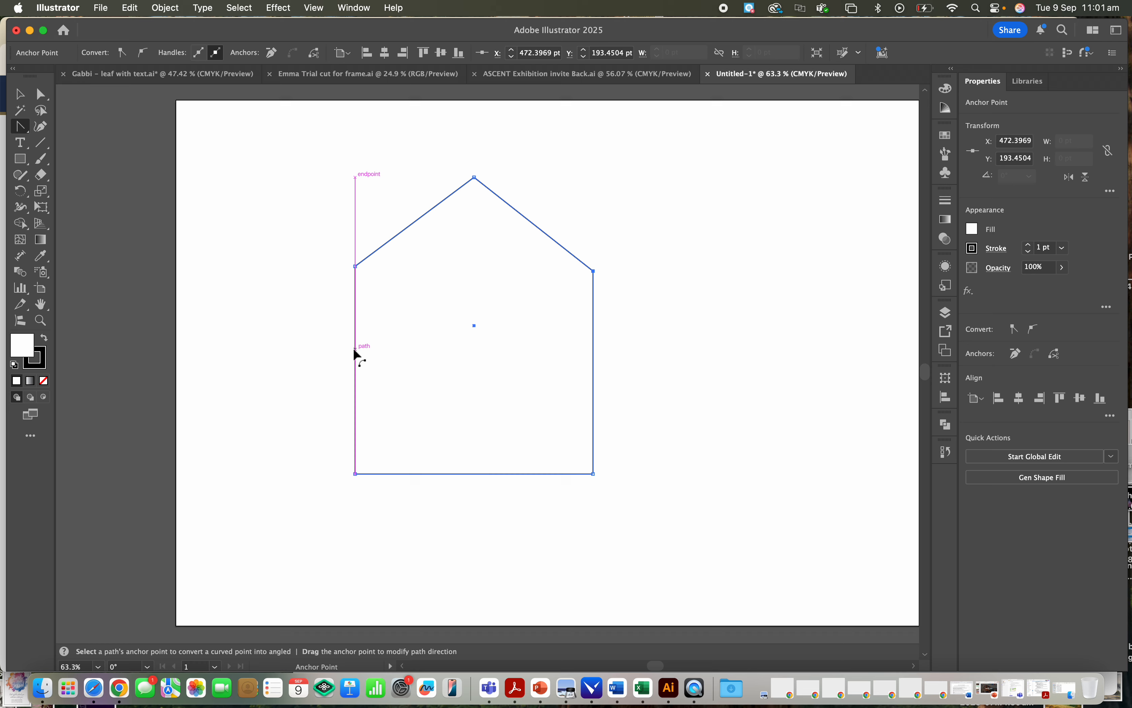
click(356, 255)
drag(354, 254, 393, 201)
- Curve the right roof slope outward to mirror the left one, completing the pointed arch, and deselect the shape
drag(594, 271, 594, 321)
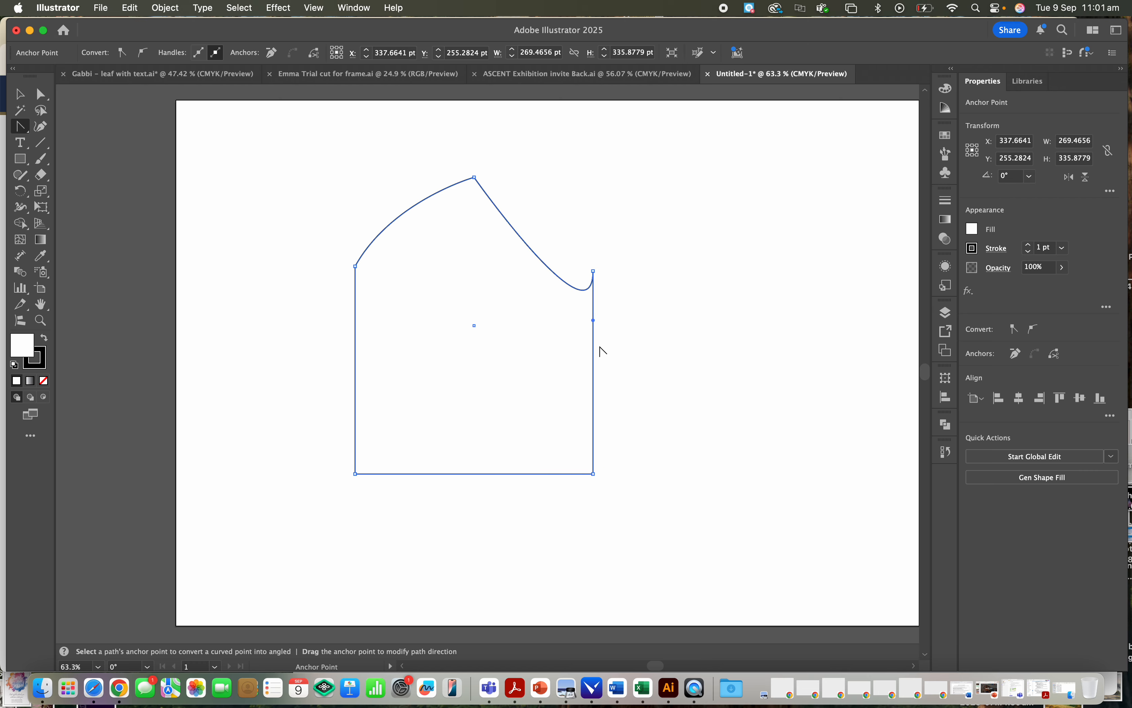
click(594, 272)
mouse_move(595, 271)
mouse_down()
mouse_move(591, 248)
mouse_move(593, 294)
mouse_up()
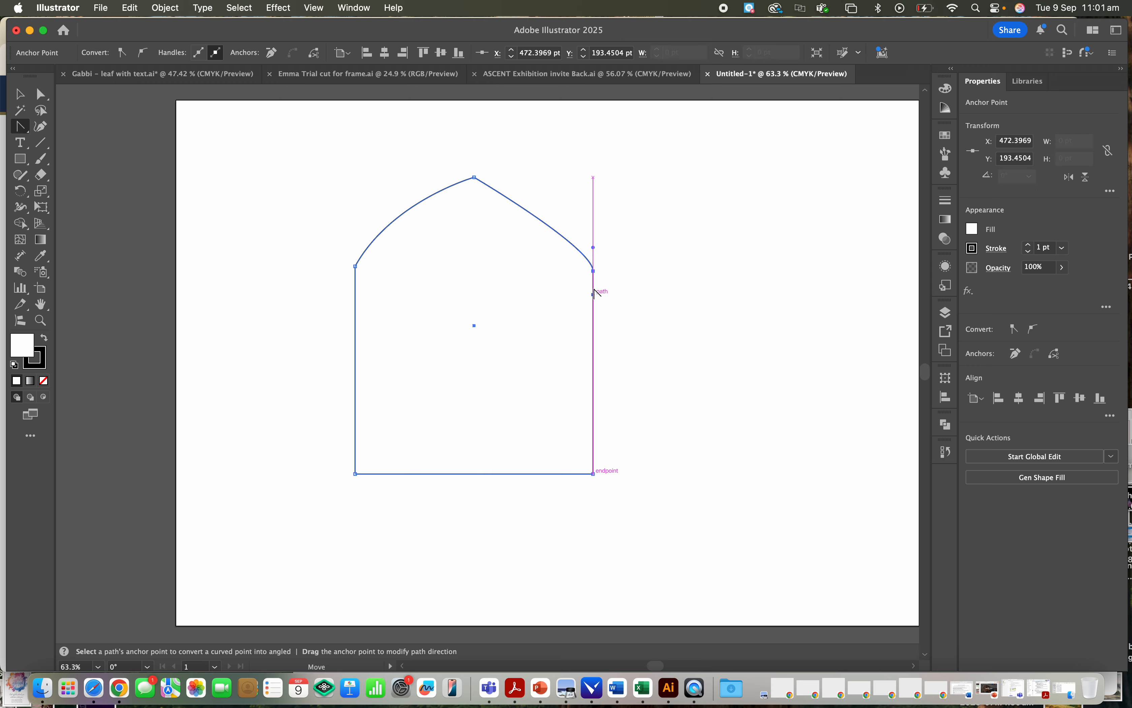
drag(595, 247, 540, 177)
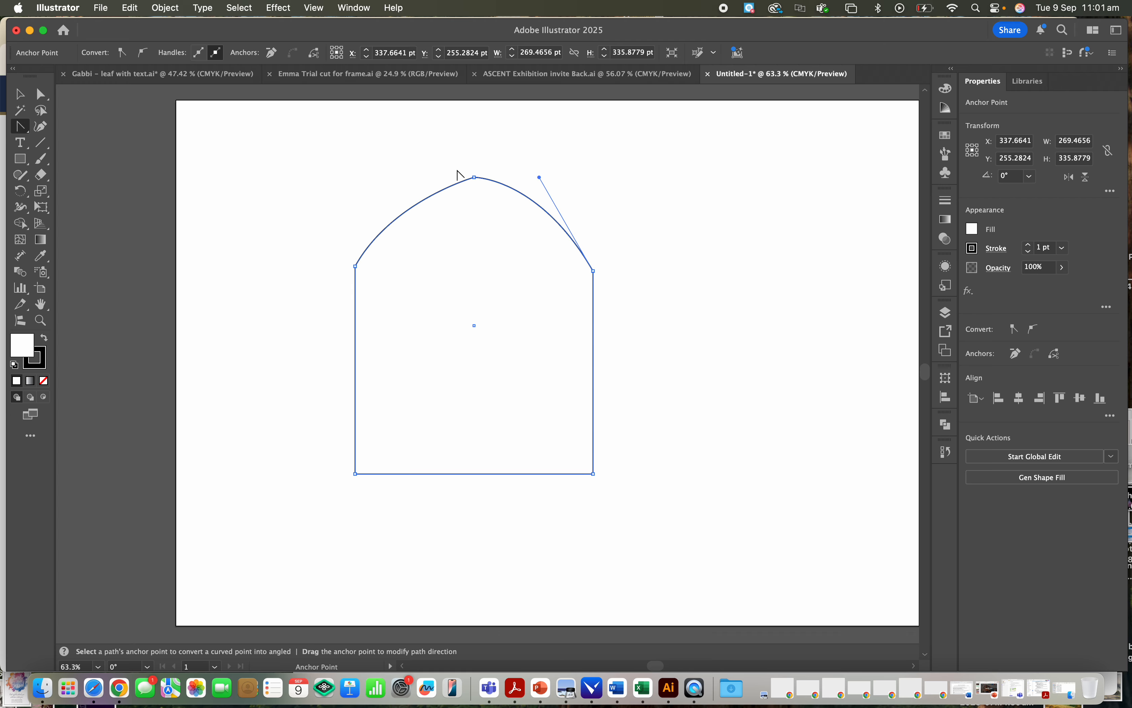
click(42, 95)
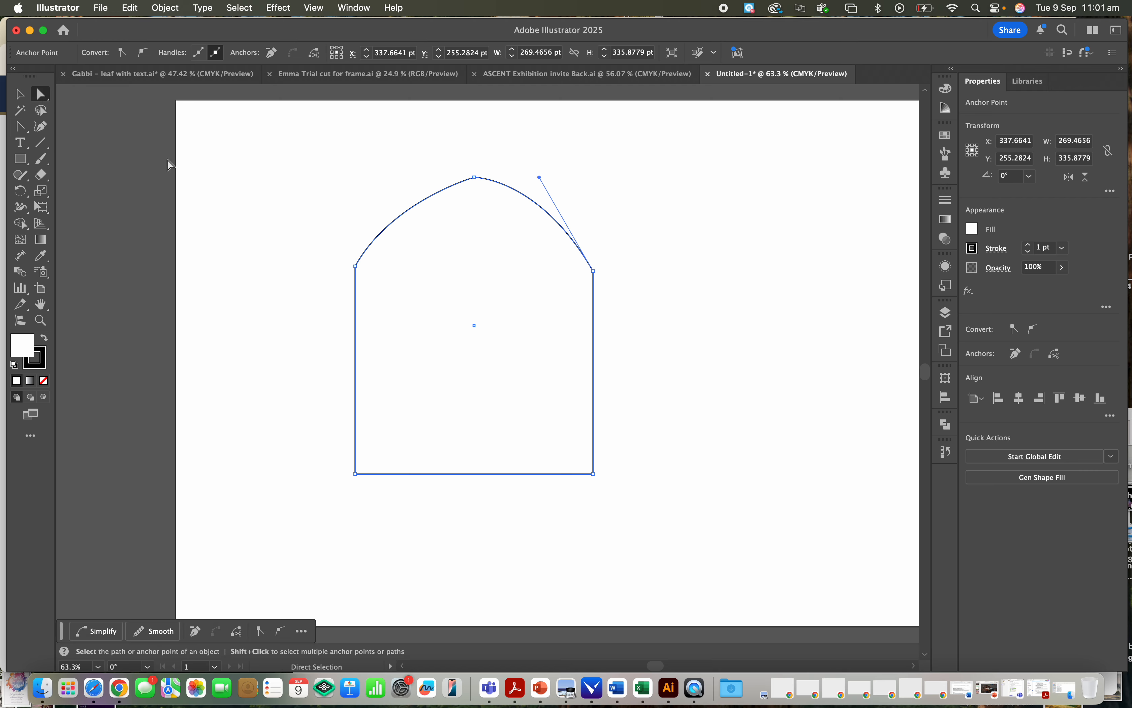
click(356, 266)
click(696, 346)
- Draw a rectangle about 240 by 213 pt beside the arch on its right, with their bases aligned
scroll(695, 344, right, 5)
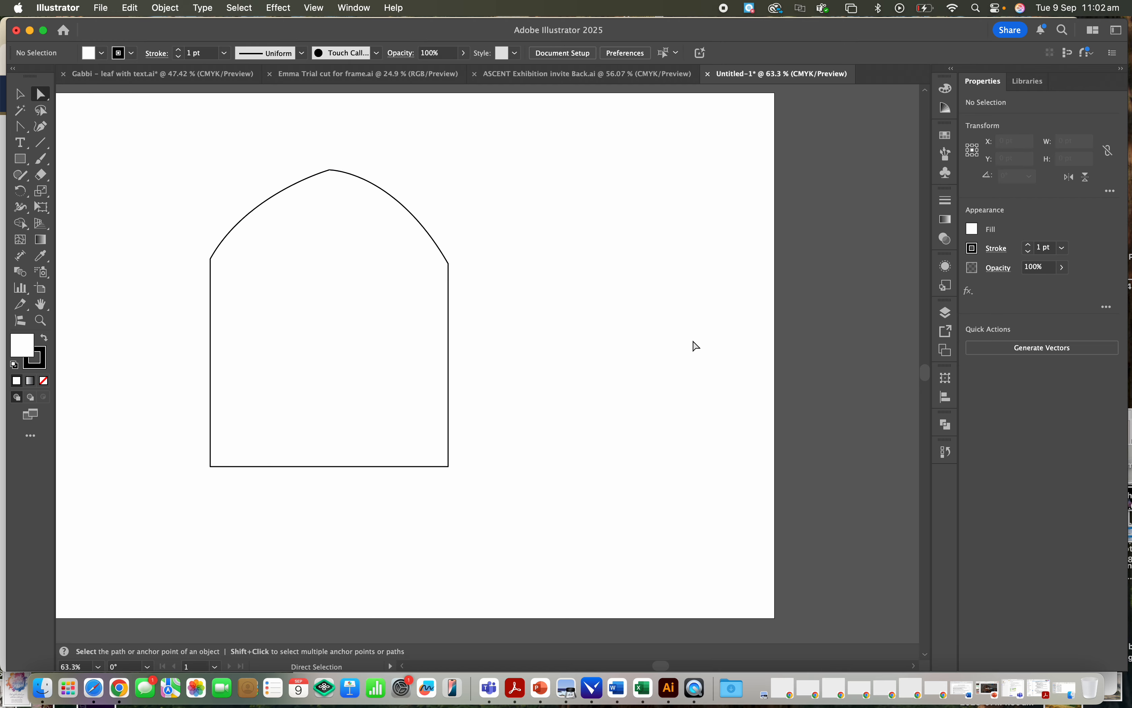
click(21, 160)
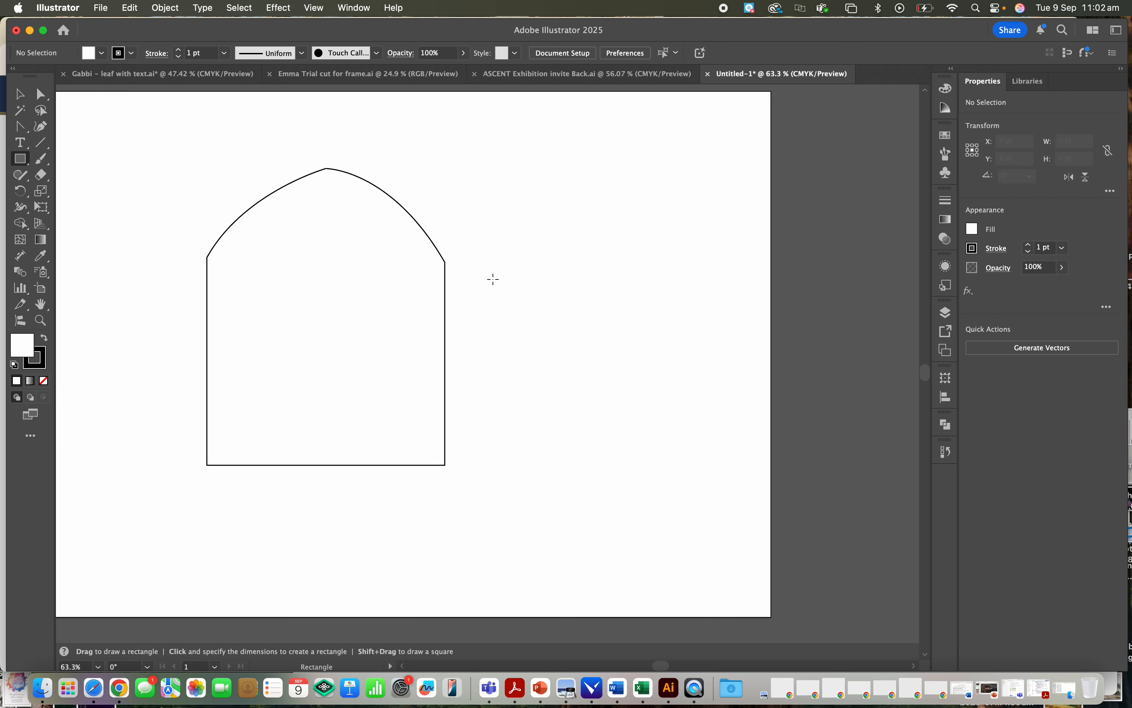
drag(496, 277, 709, 466)
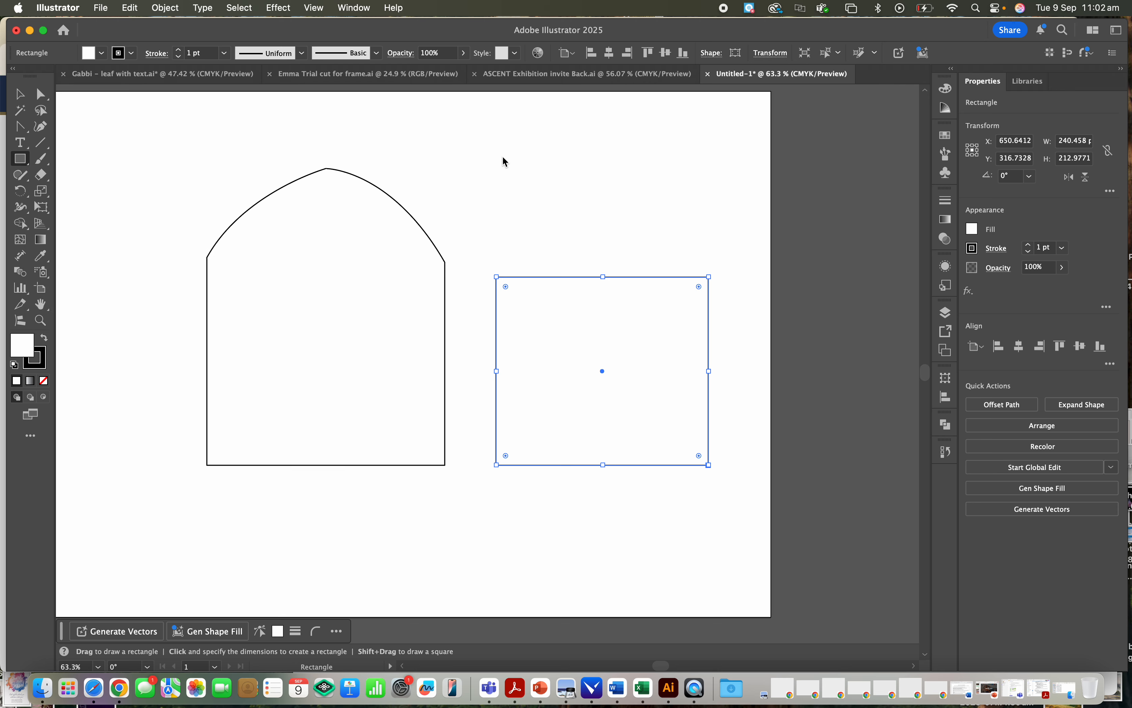
- Draw a closed four-point Pen path about 120 by 112 pt on the left half of the new rectangle's upper edge, peaking above its centre
key(p)
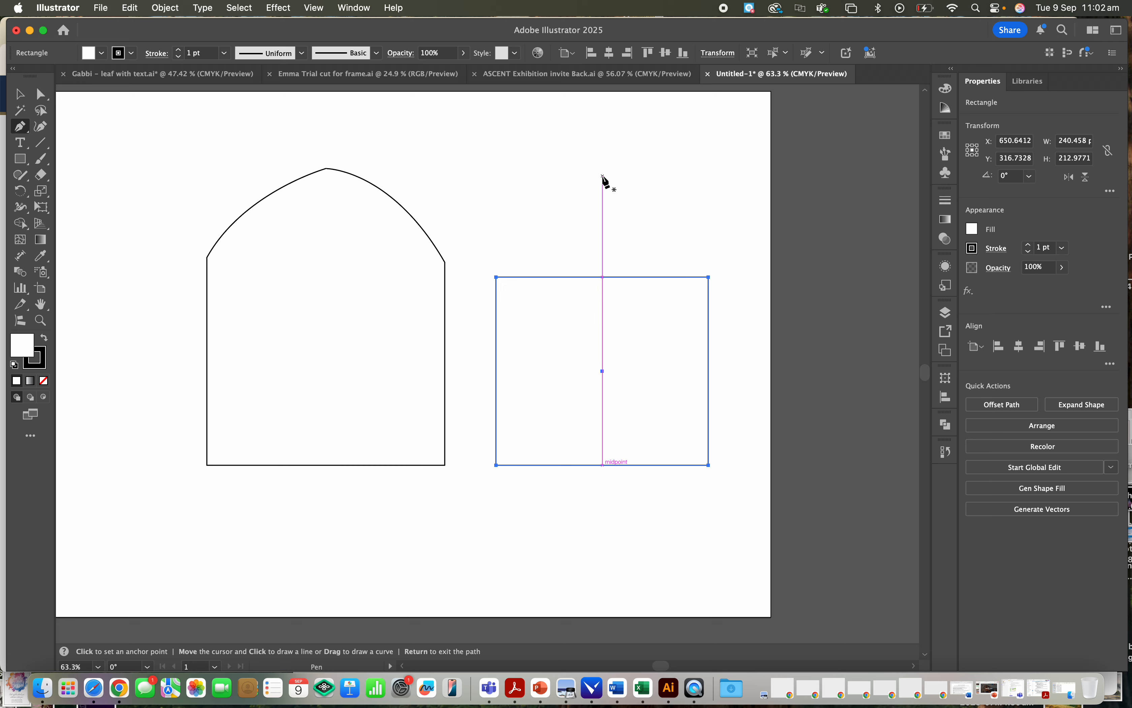
click(603, 178)
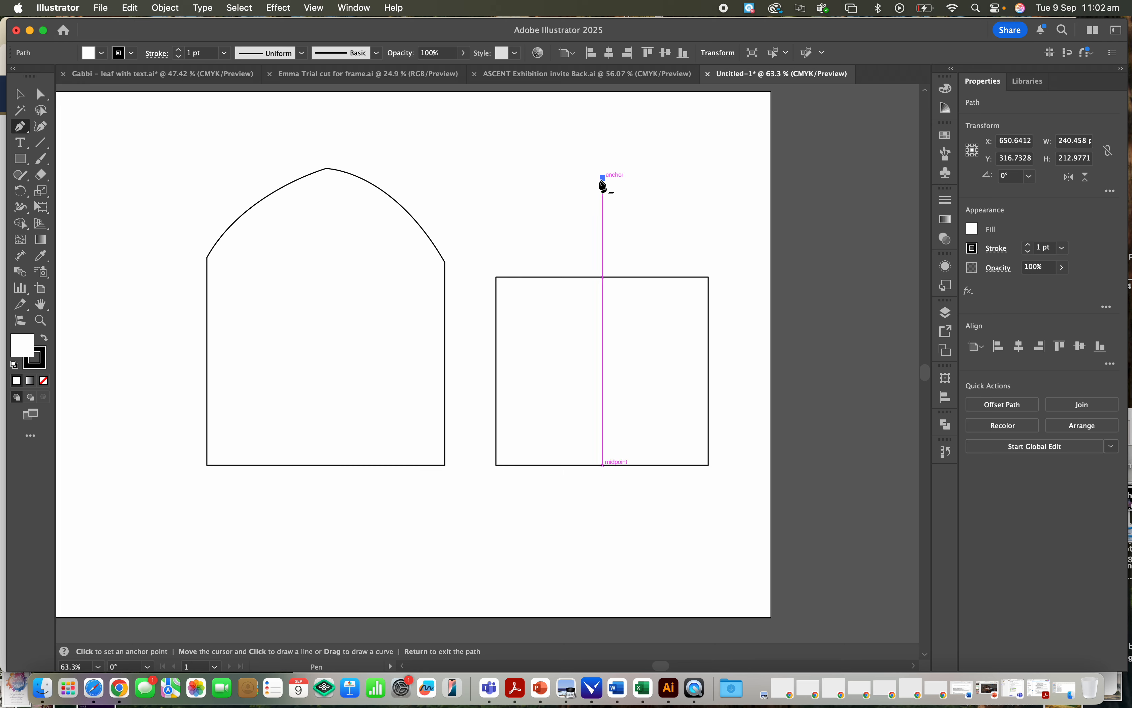
click(531, 226)
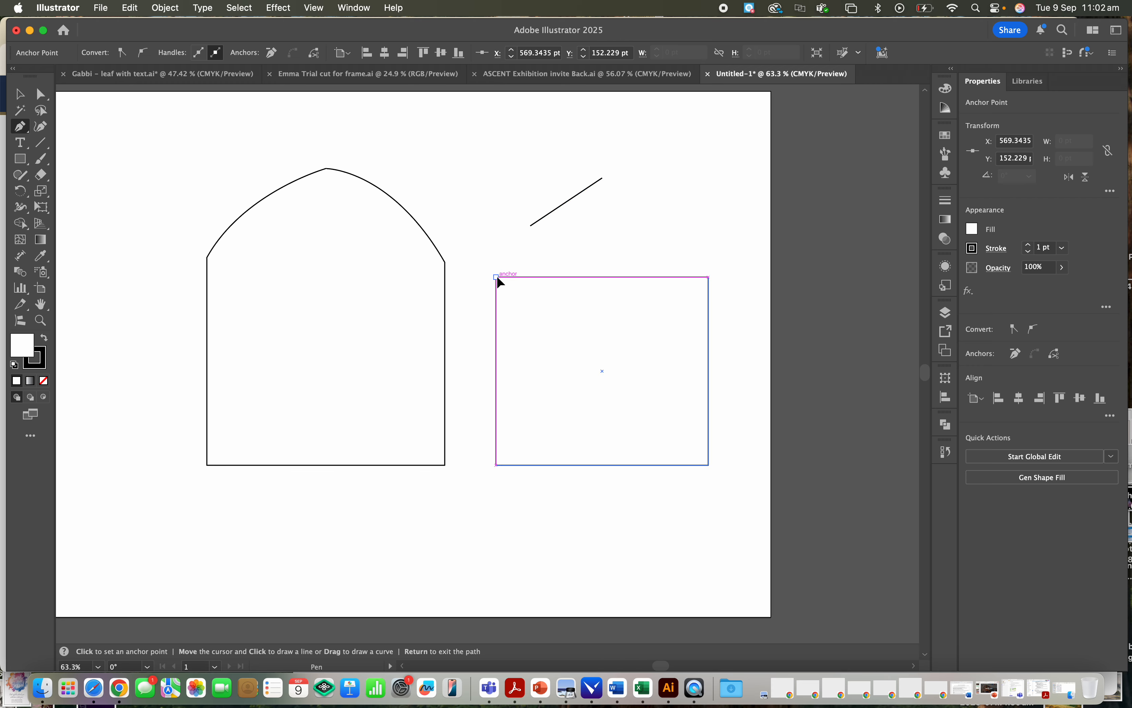
click(496, 277)
click(603, 277)
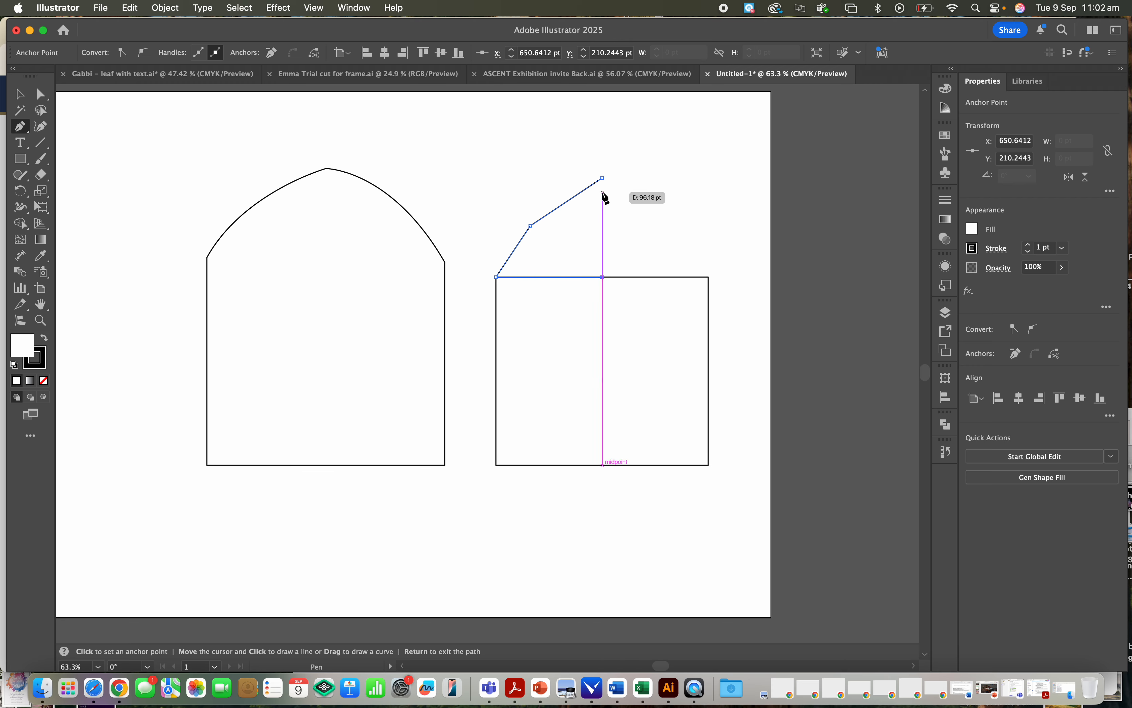
click(602, 179)
- Convert the middle anchor on the path's slanted side to a smooth point so the side curves outward, and deselect
key(shift+c)
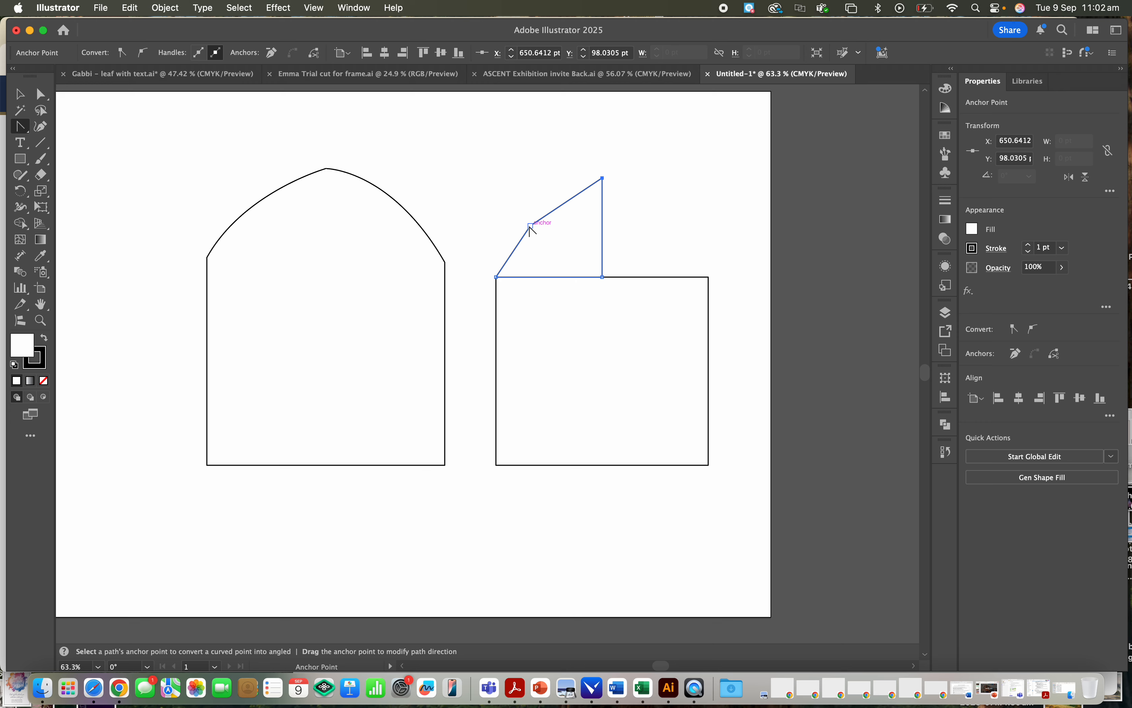
mouse_move(530, 226)
mouse_down()
mouse_move(543, 209)
mouse_move(510, 250)
mouse_up()
click(45, 96)
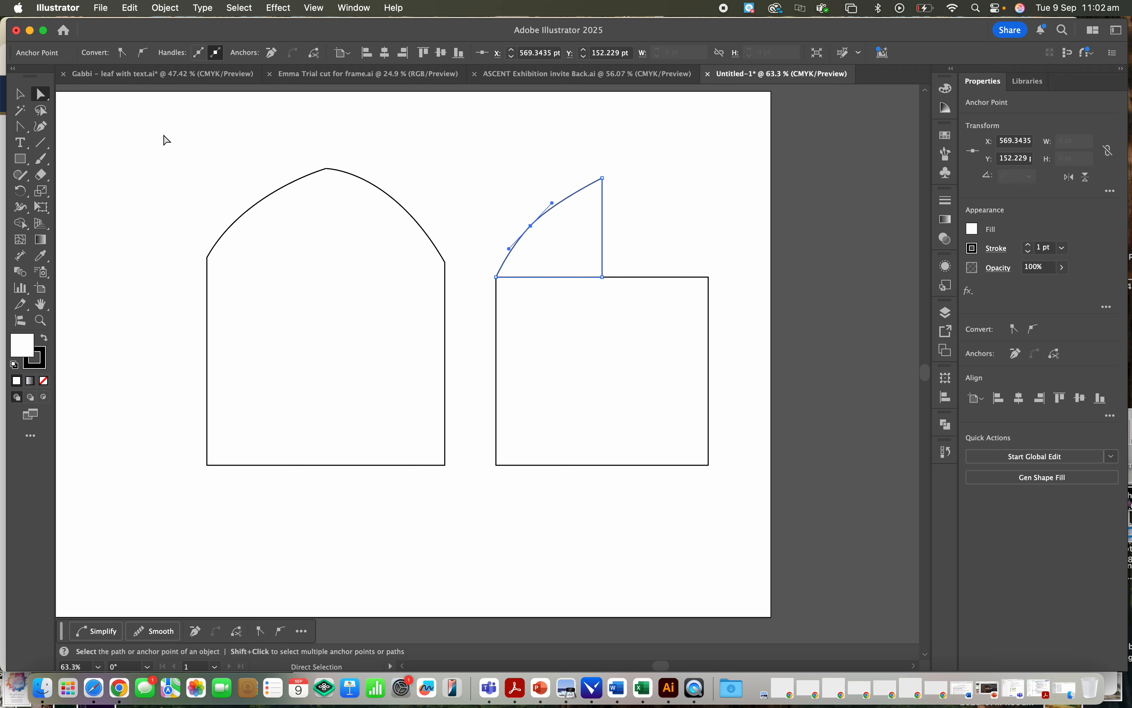
click(169, 143)
click(554, 203)
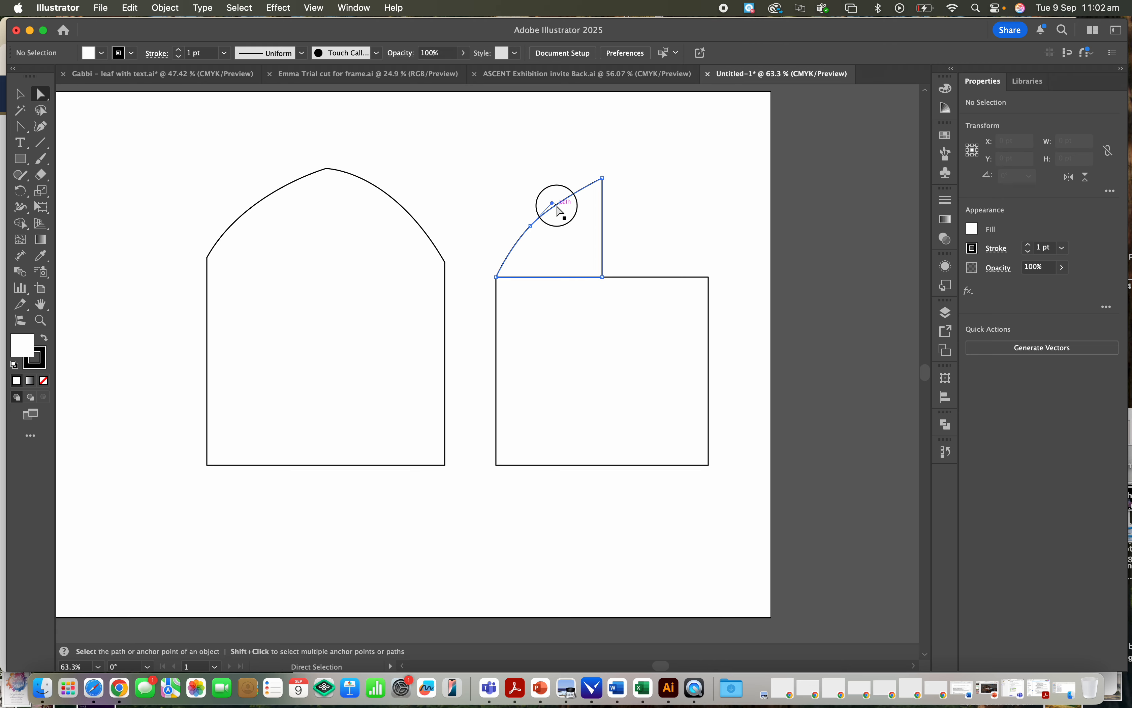
key(super)
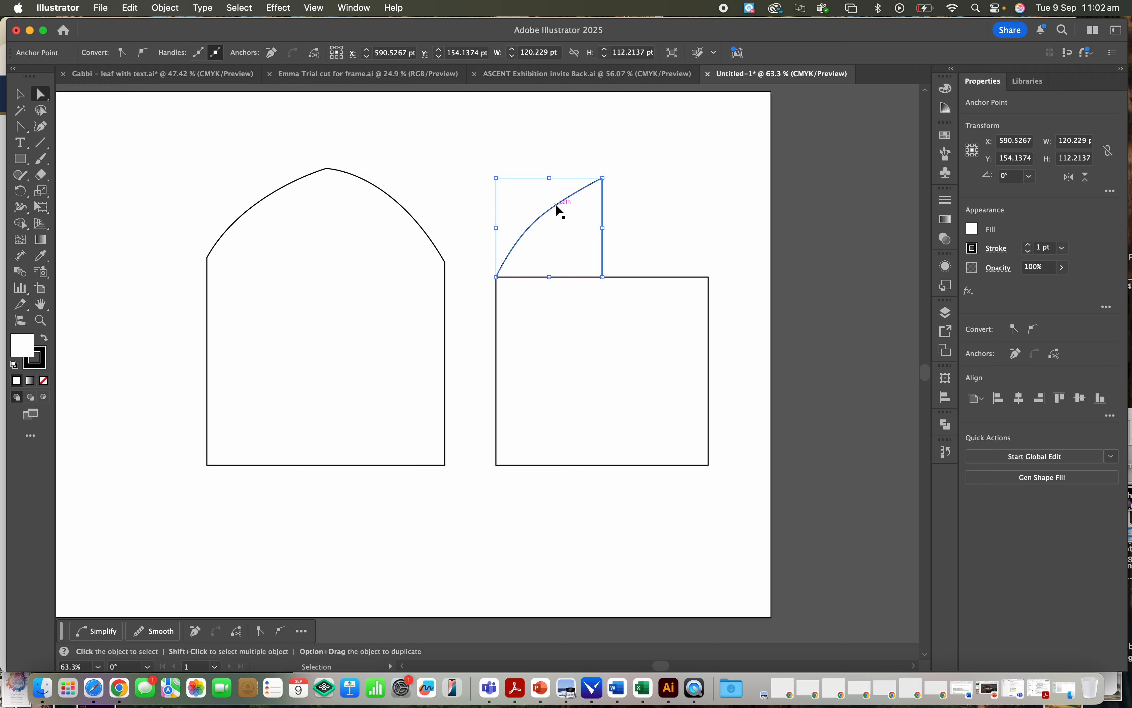
key(super+v)
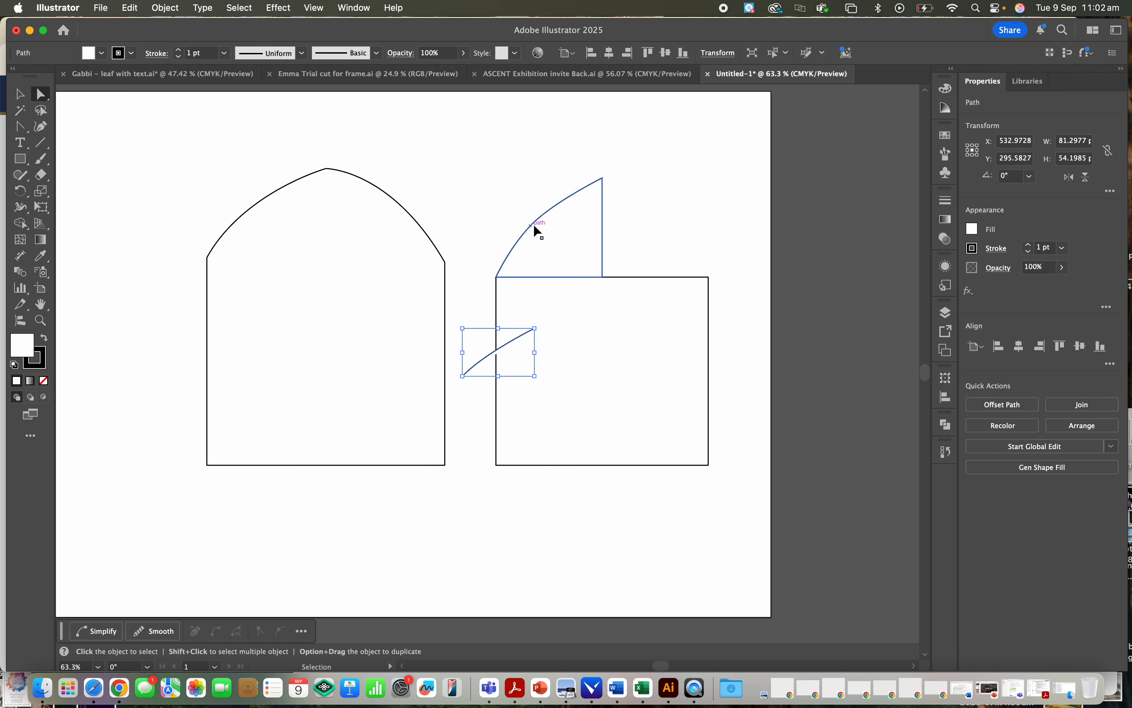
key(super+z)
- Select the whole curved half-arch shape, paste a copy and move it over the right half of the rectangle's upper edge
key(v)
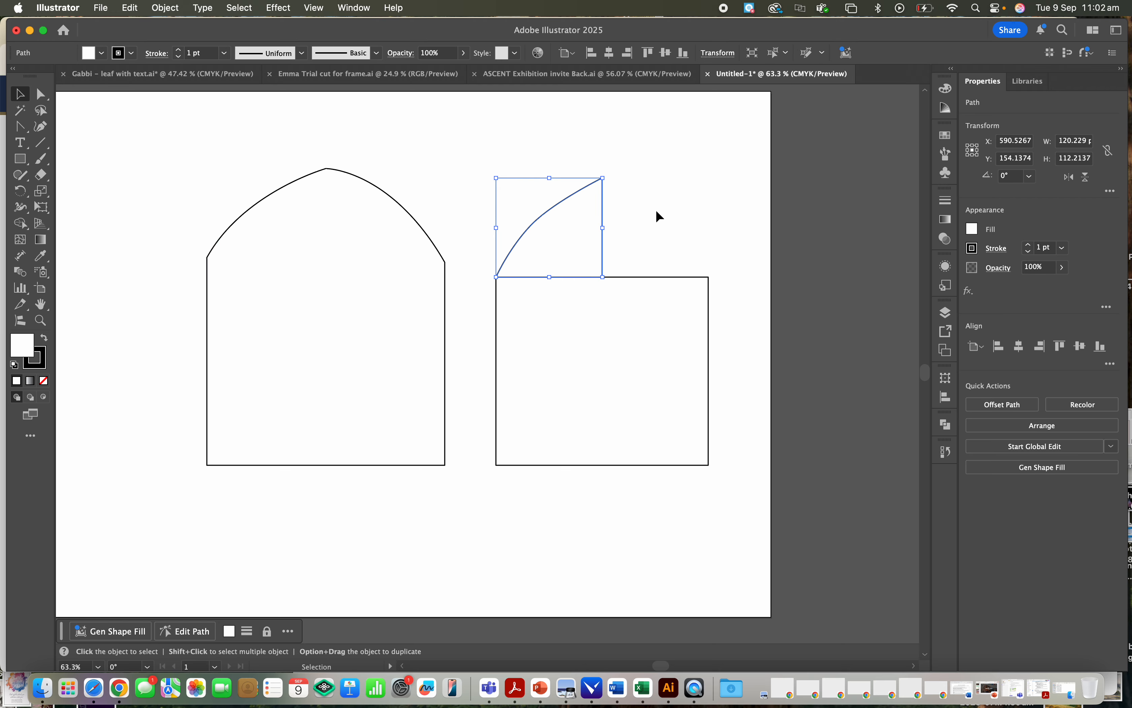
click(654, 215)
click(556, 206)
key(a)
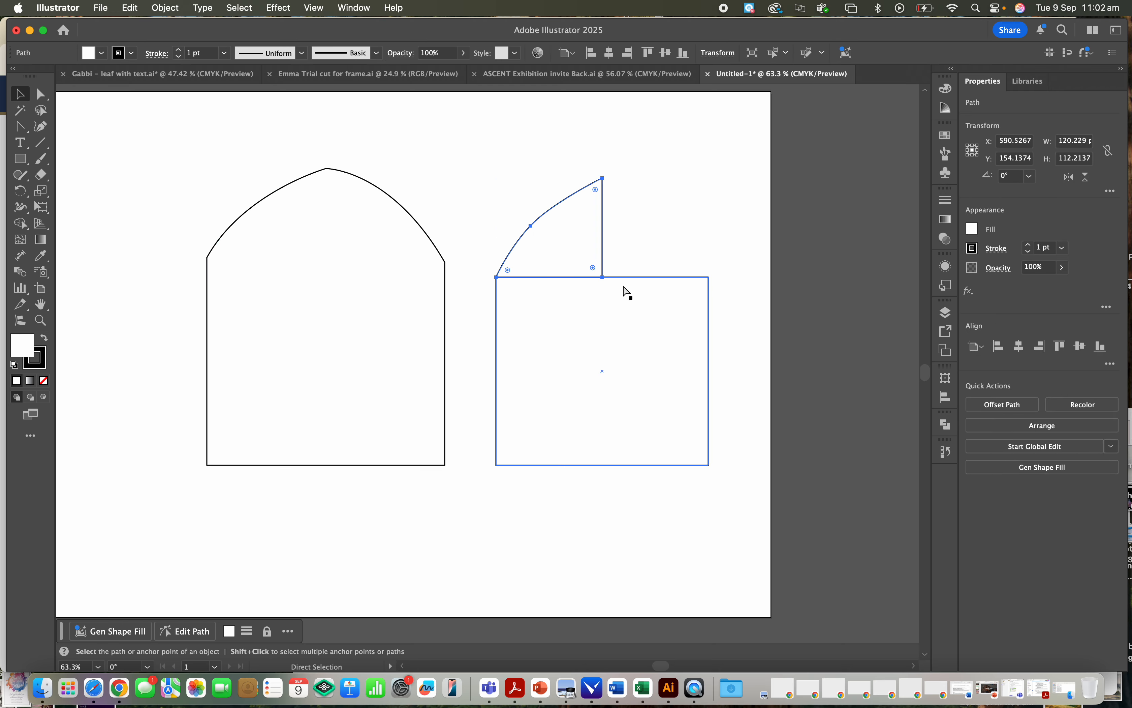
key(super+v)
key(v)
drag(504, 335, 647, 196)
- Reflect the copied half-arch across the vertical axis and move it against the original so the two halves form a pointed arch
right_click(646, 197)
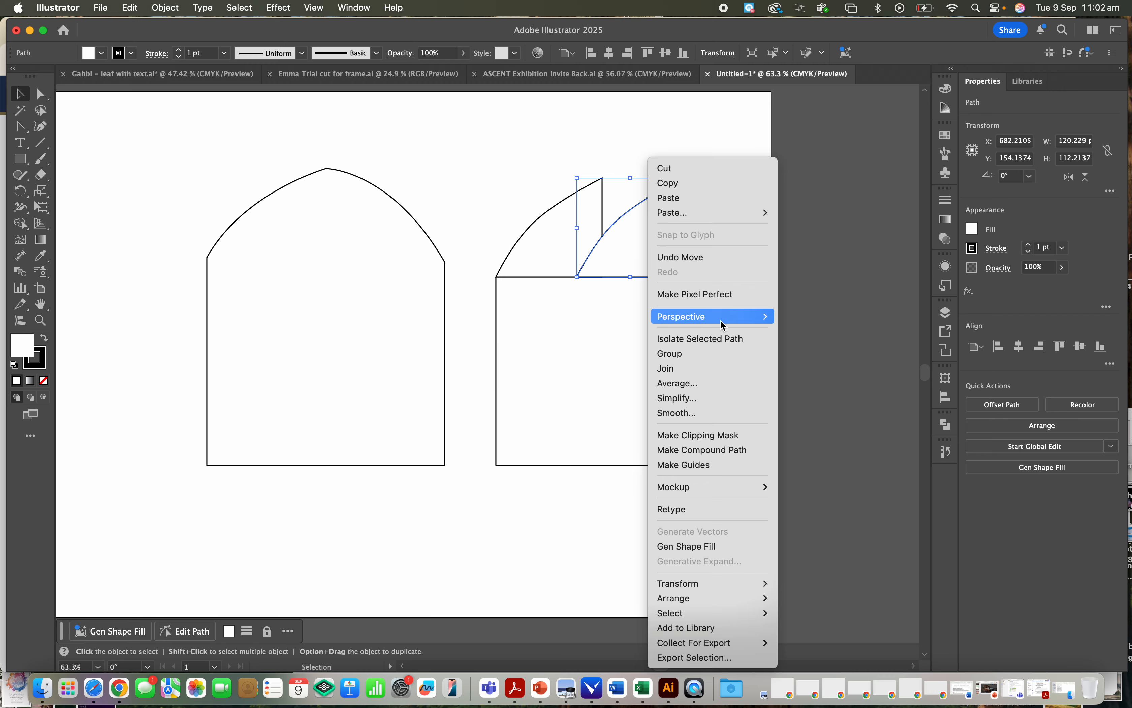
mouse_move(742, 602)
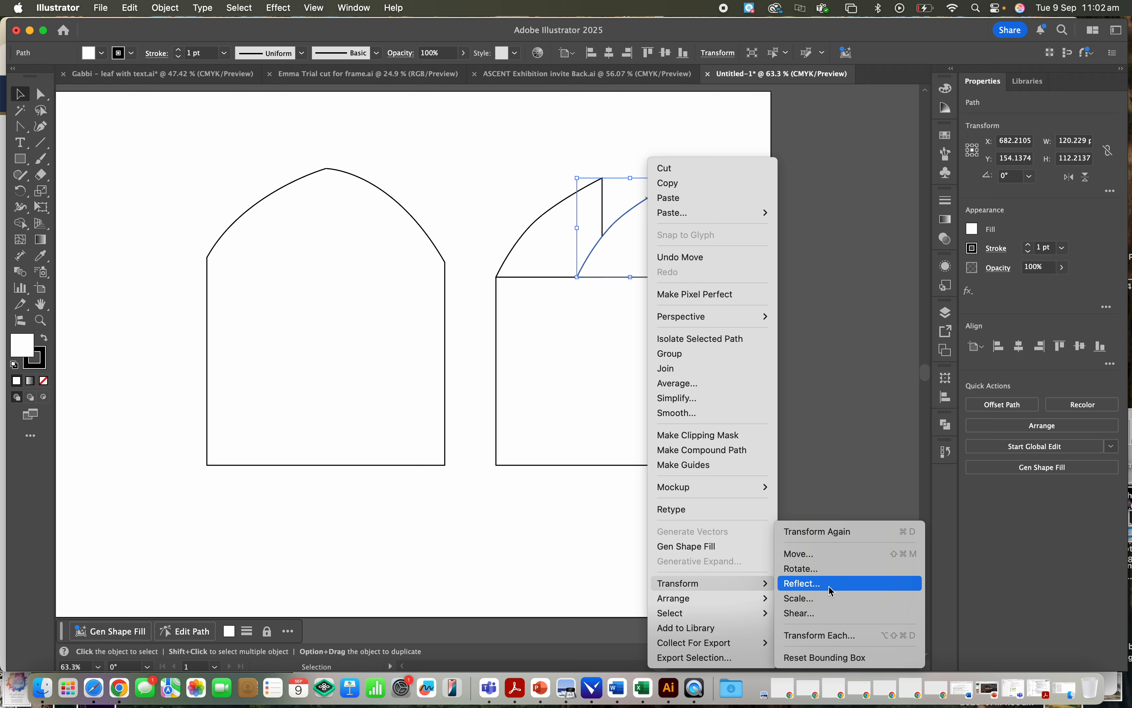
click(829, 586)
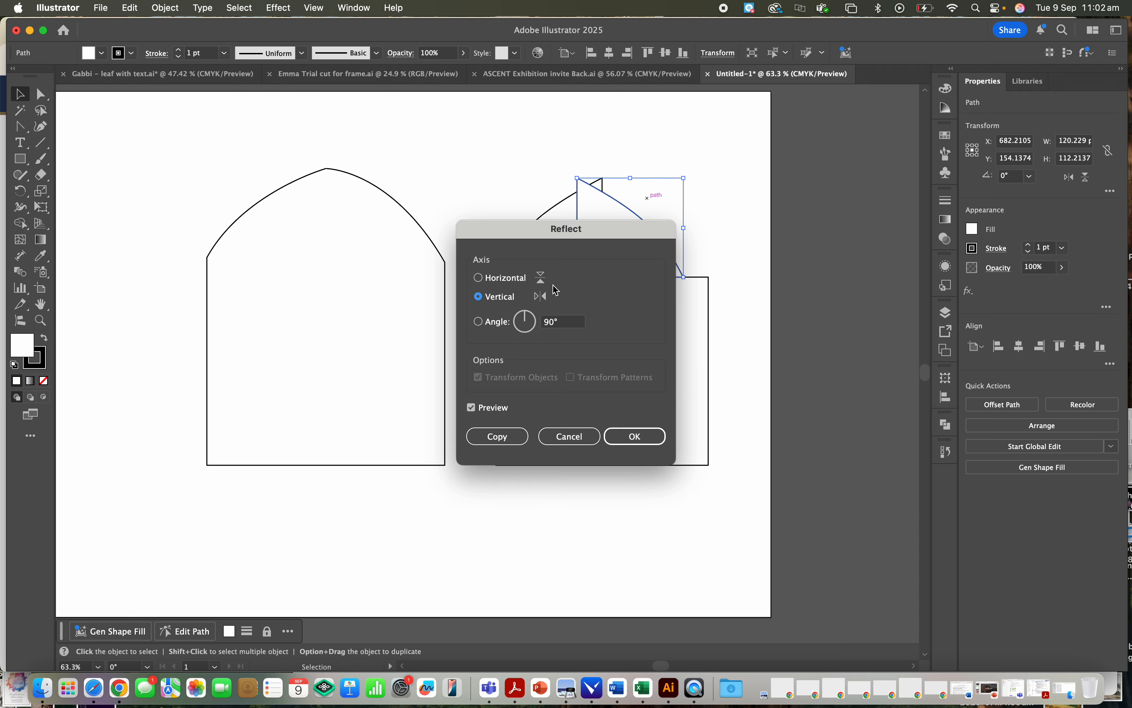
click(648, 436)
drag(606, 216, 629, 217)
click(707, 224)
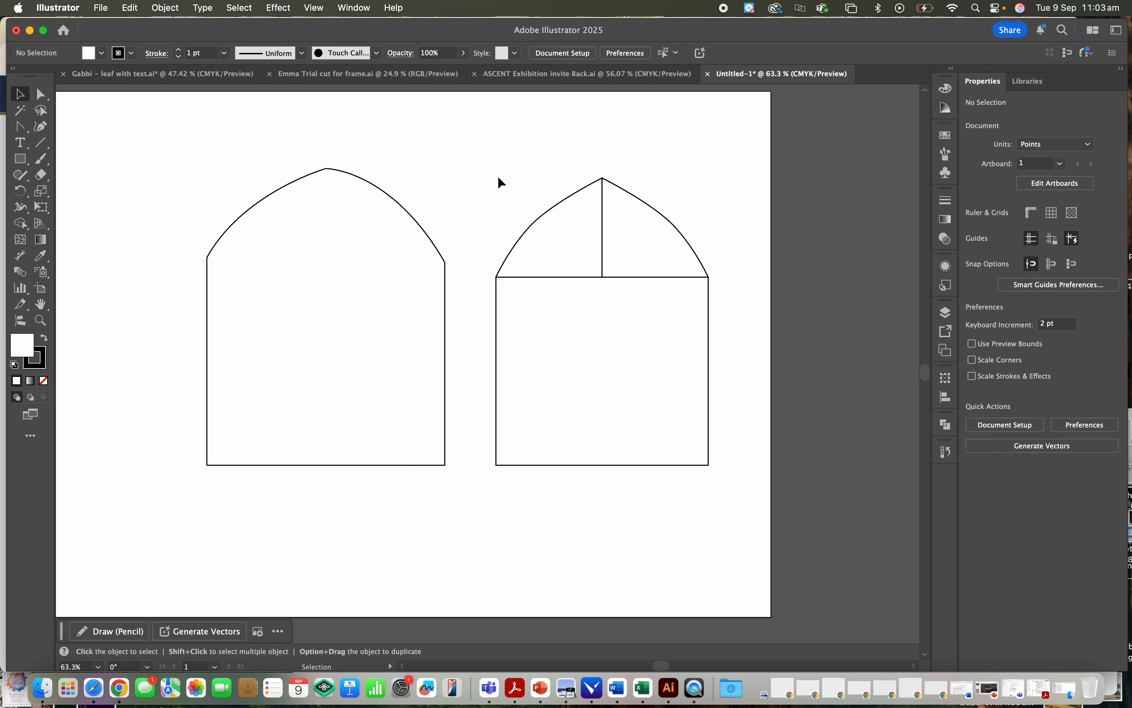
- Select both half-arches and the rectangle, unite them into one shape with Pathfinder, and deselect
drag(498, 175, 751, 470)
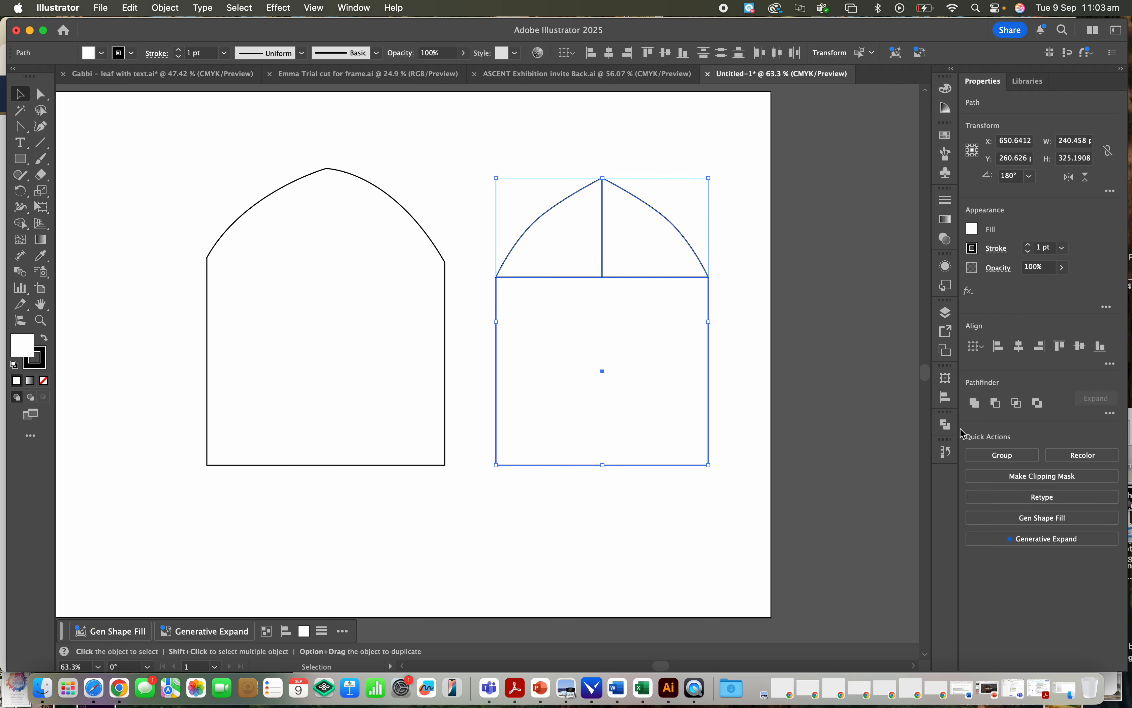
click(949, 426)
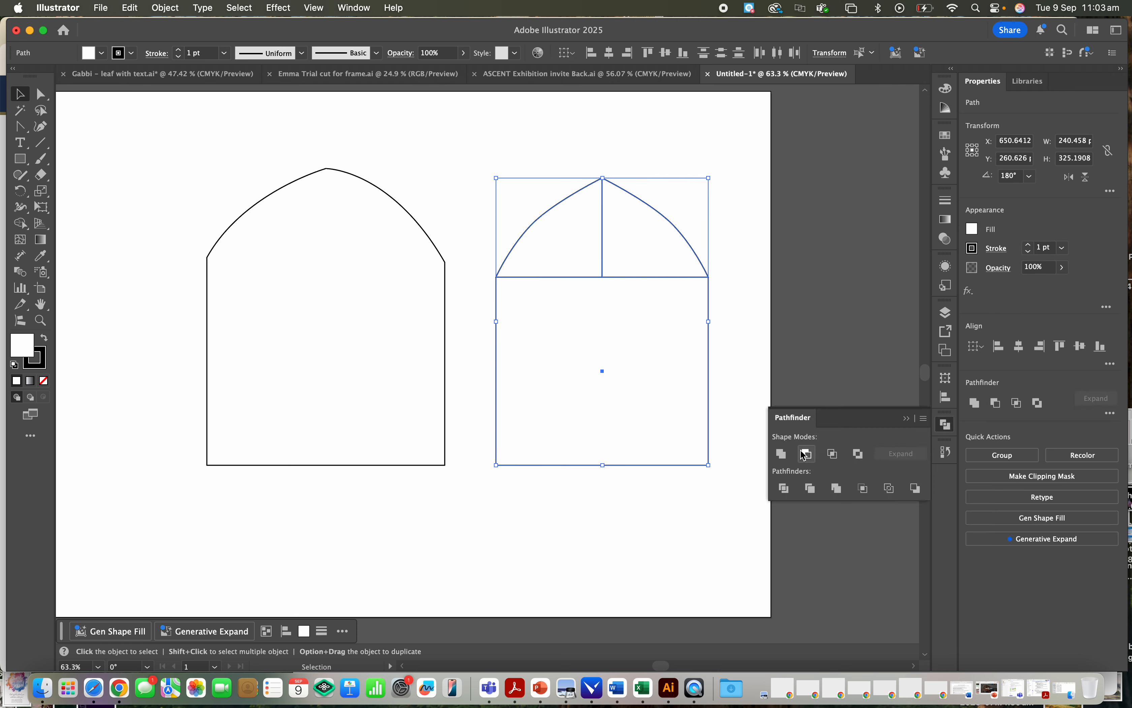
click(782, 453)
click(757, 304)
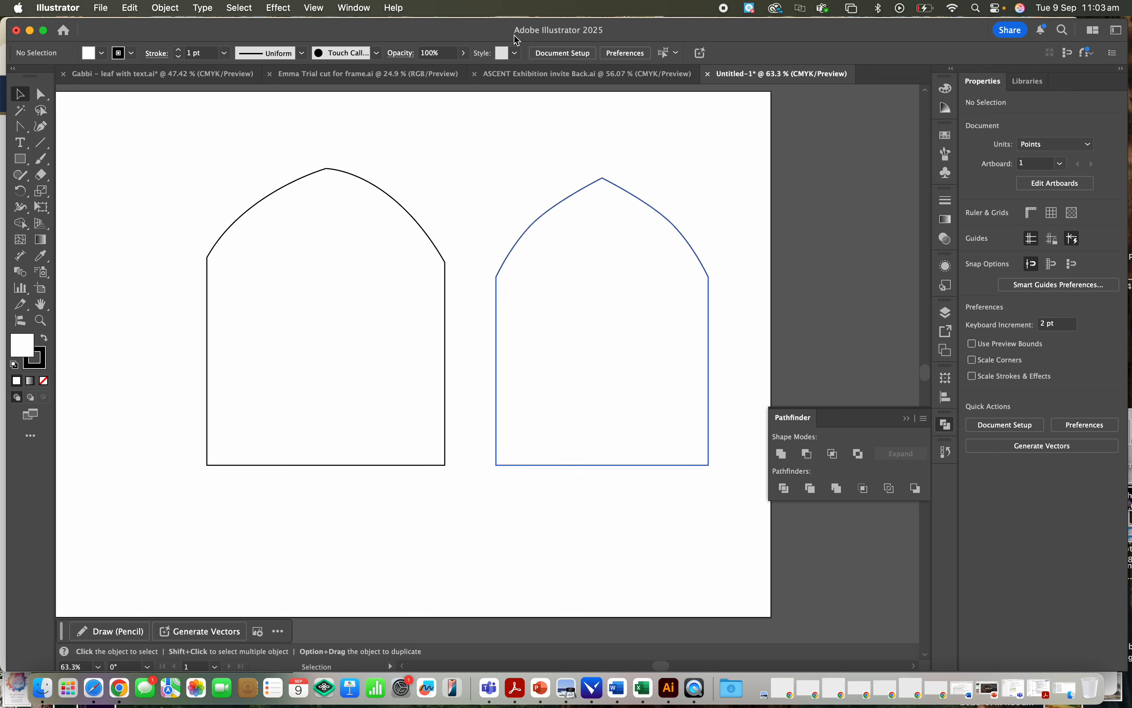
click(366, 8)
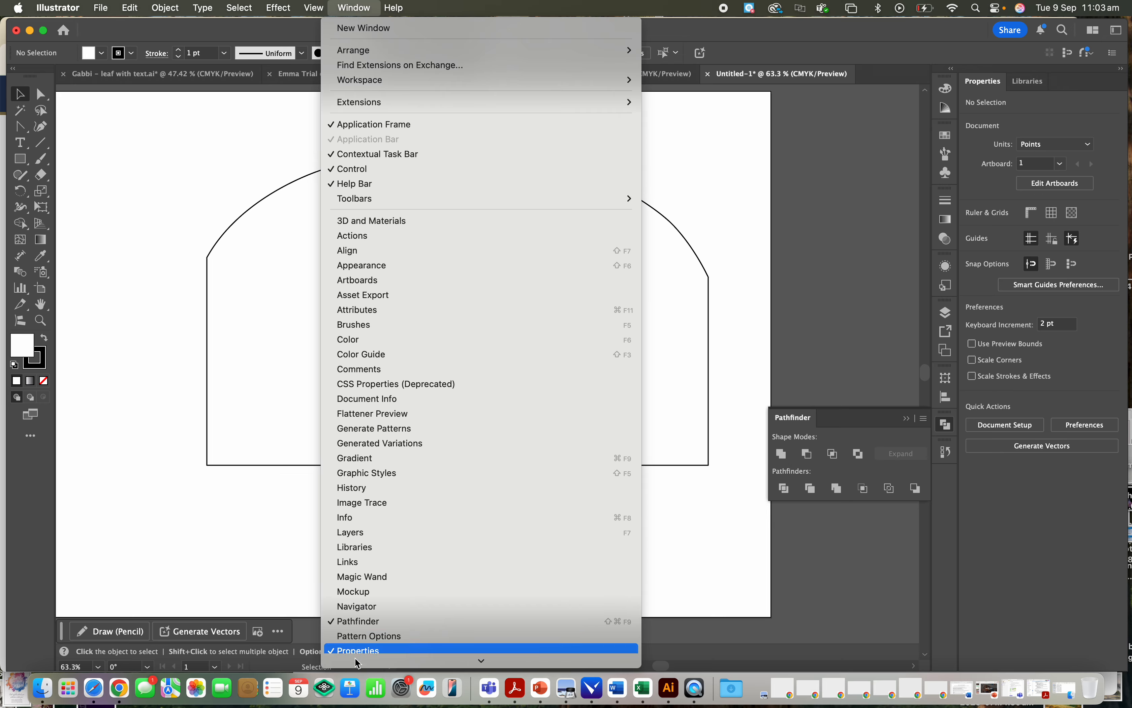
click(789, 283)
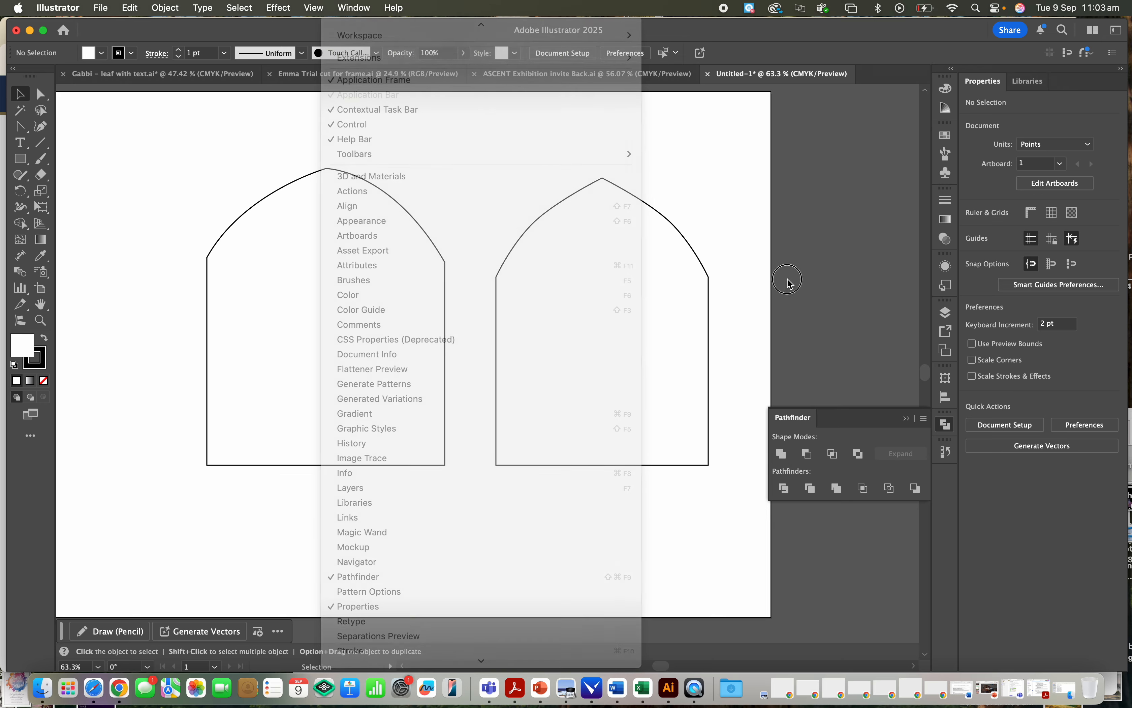
- Round the peak of the right-hand arch to a corner radius of about 8.65 pt, and deselect the shape
click(567, 230)
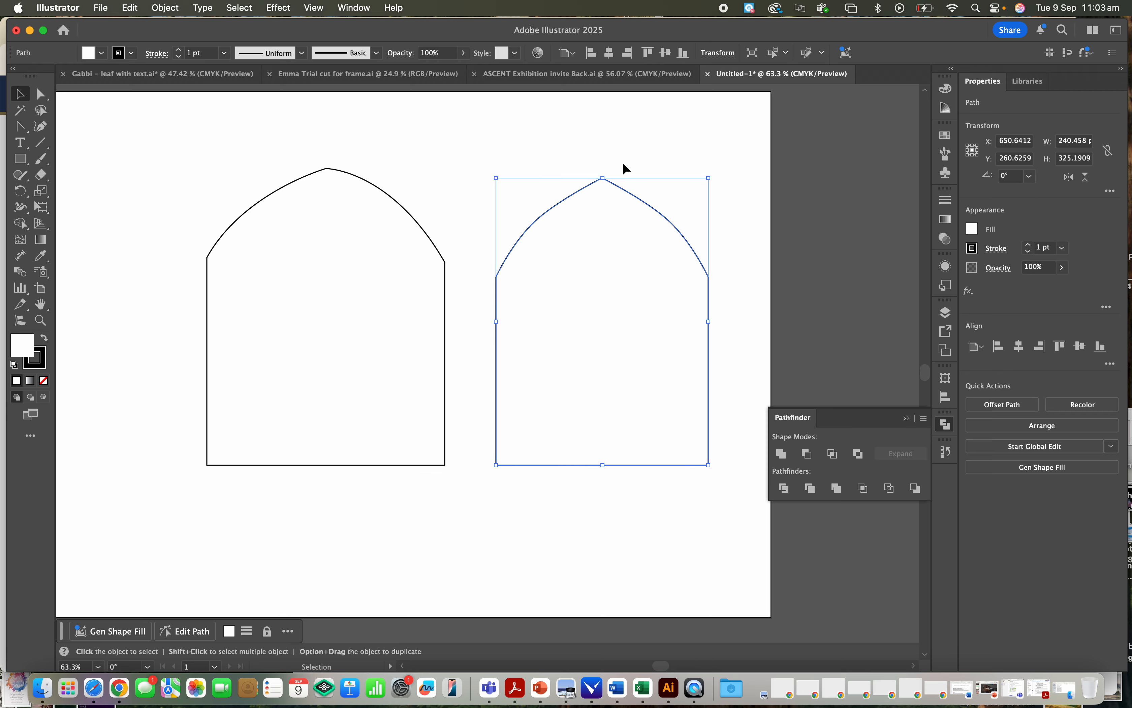
scroll(606, 177, up, 5)
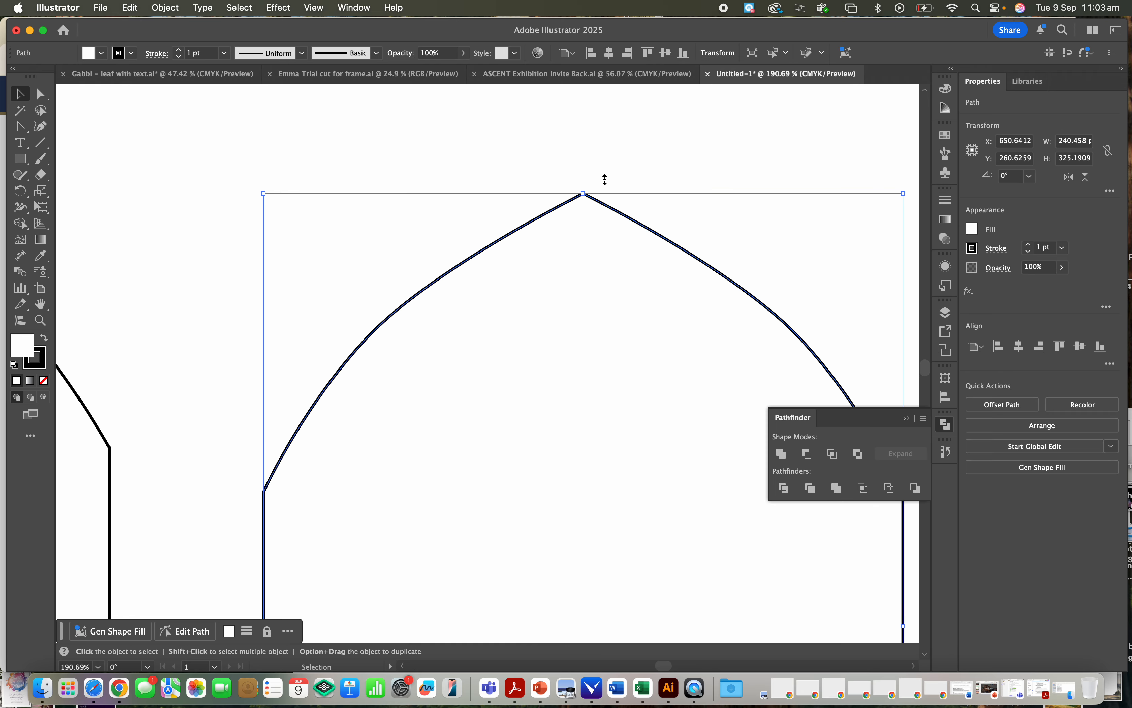
scroll(605, 179, up, 5)
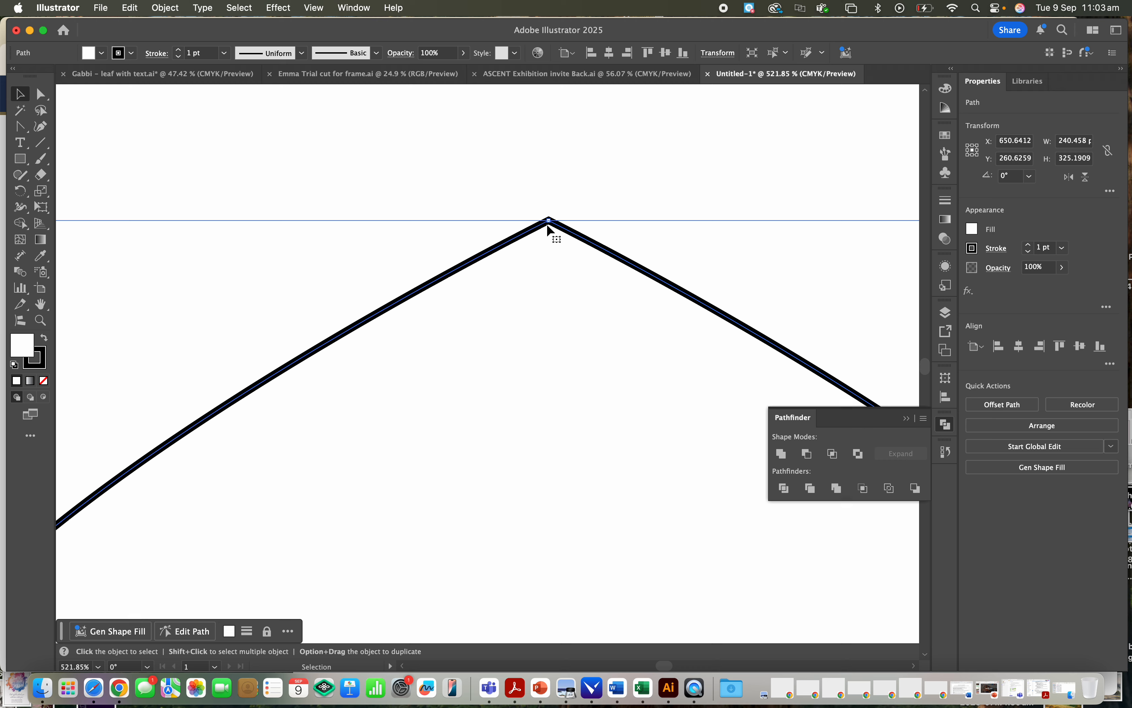
key(a)
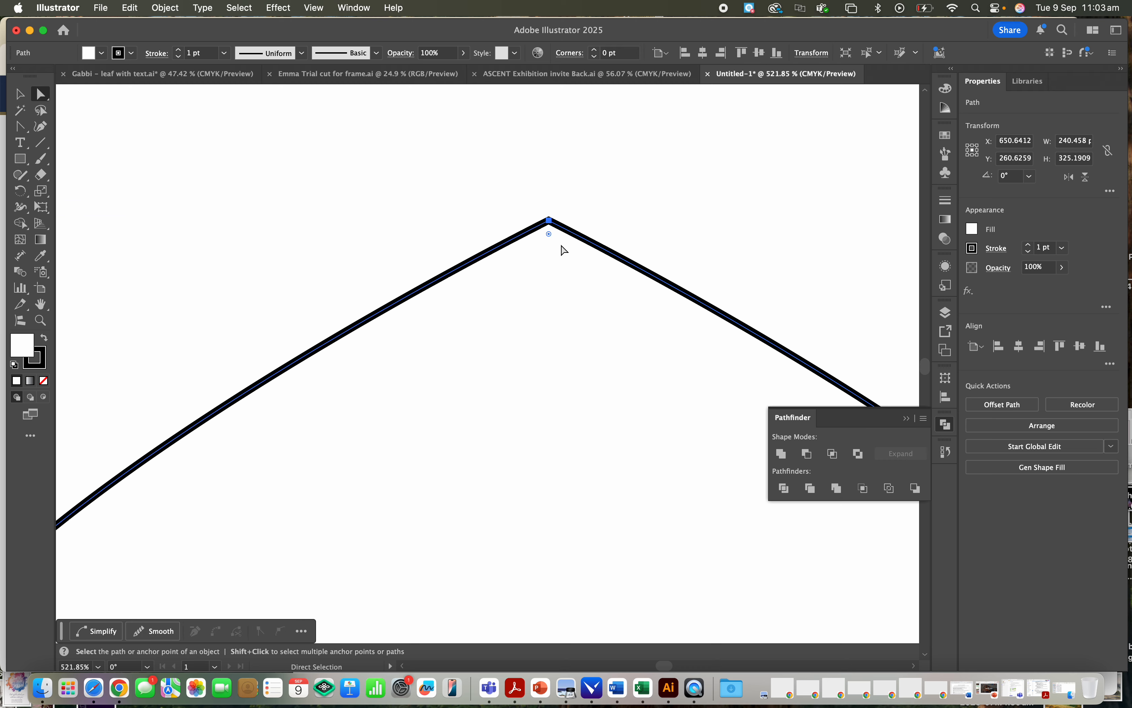
click(551, 234)
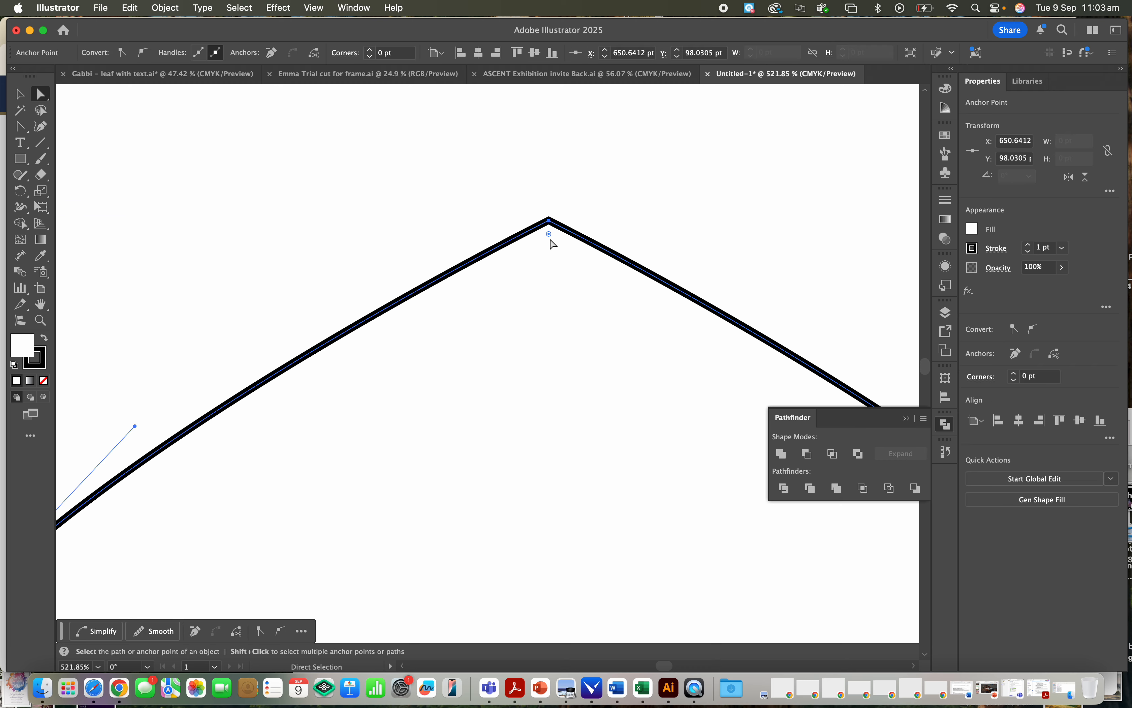
click(550, 234)
drag(551, 234, 543, 291)
click(646, 77)
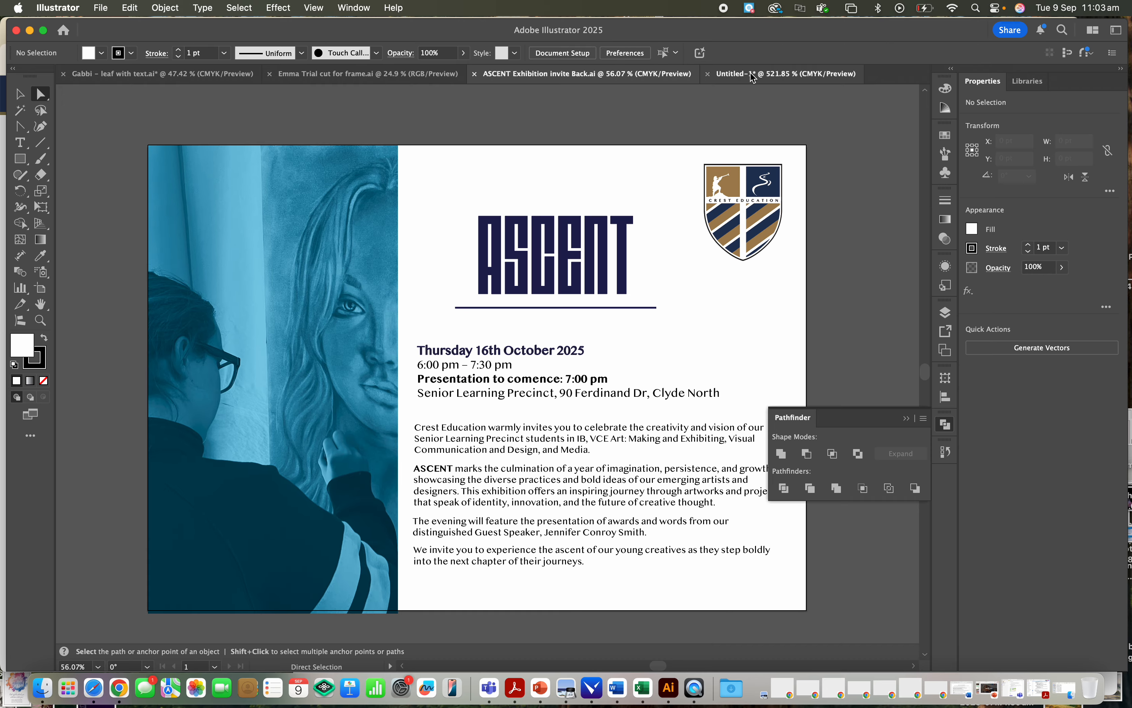
click(754, 74)
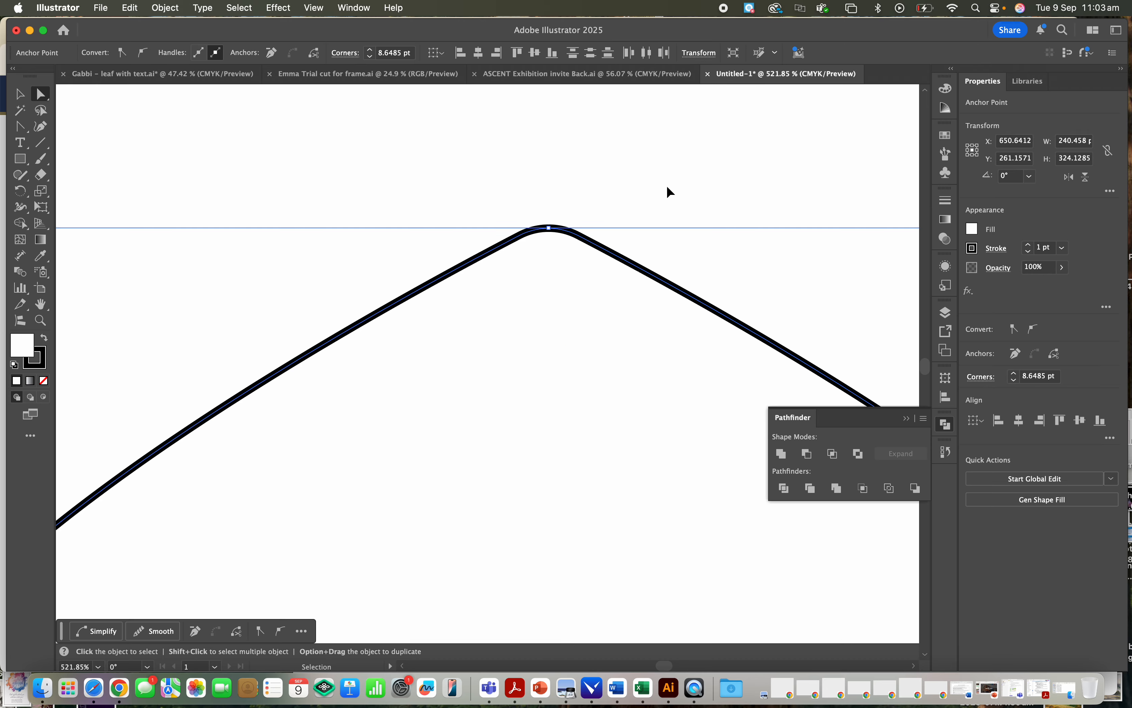
key(super+minus)
key(super+minus)
key(super+minus)
key(super+minus)
key(super+minus)
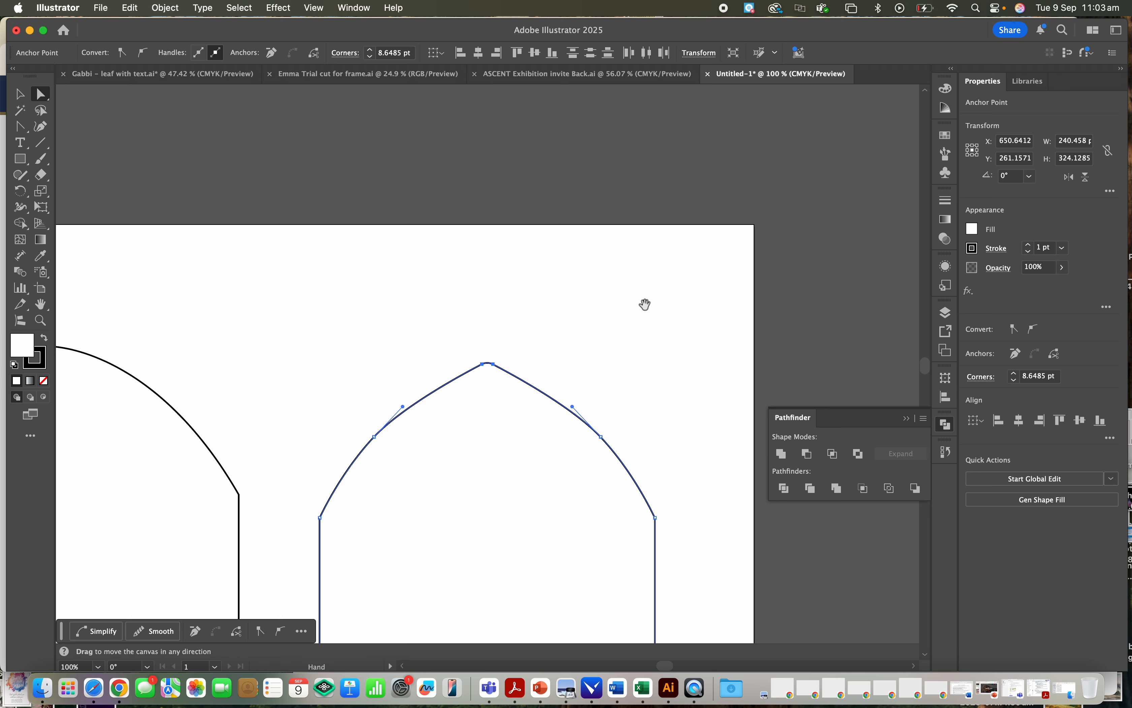
drag(644, 304, 640, 111)
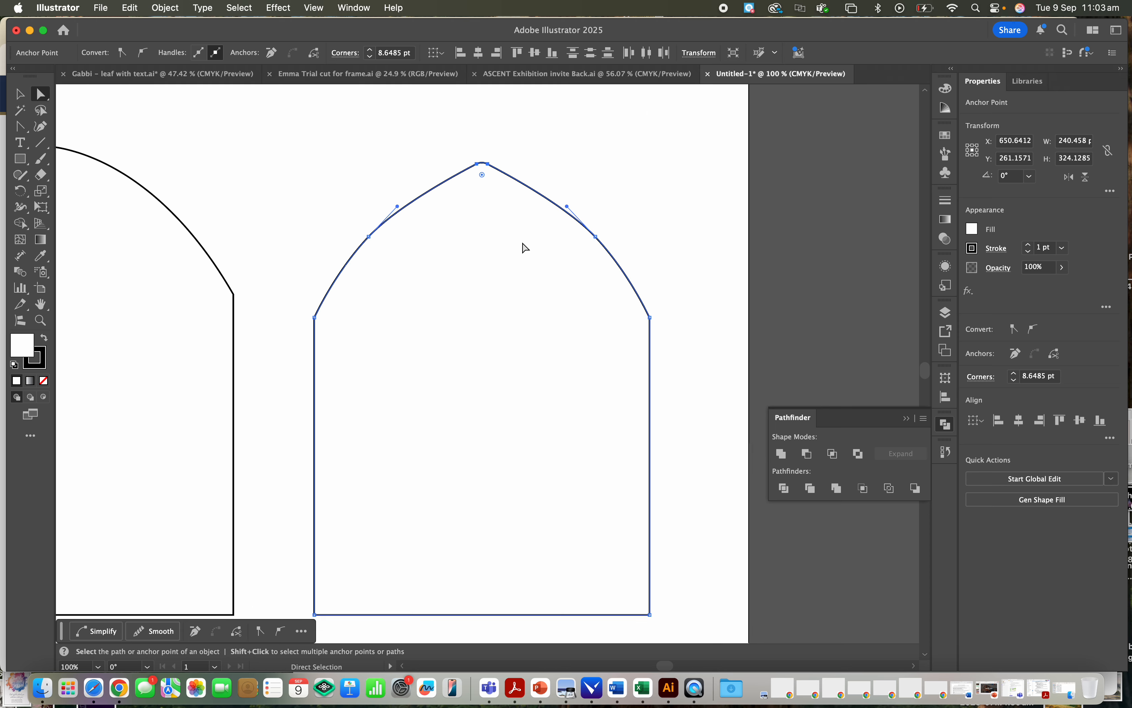
click(678, 181)
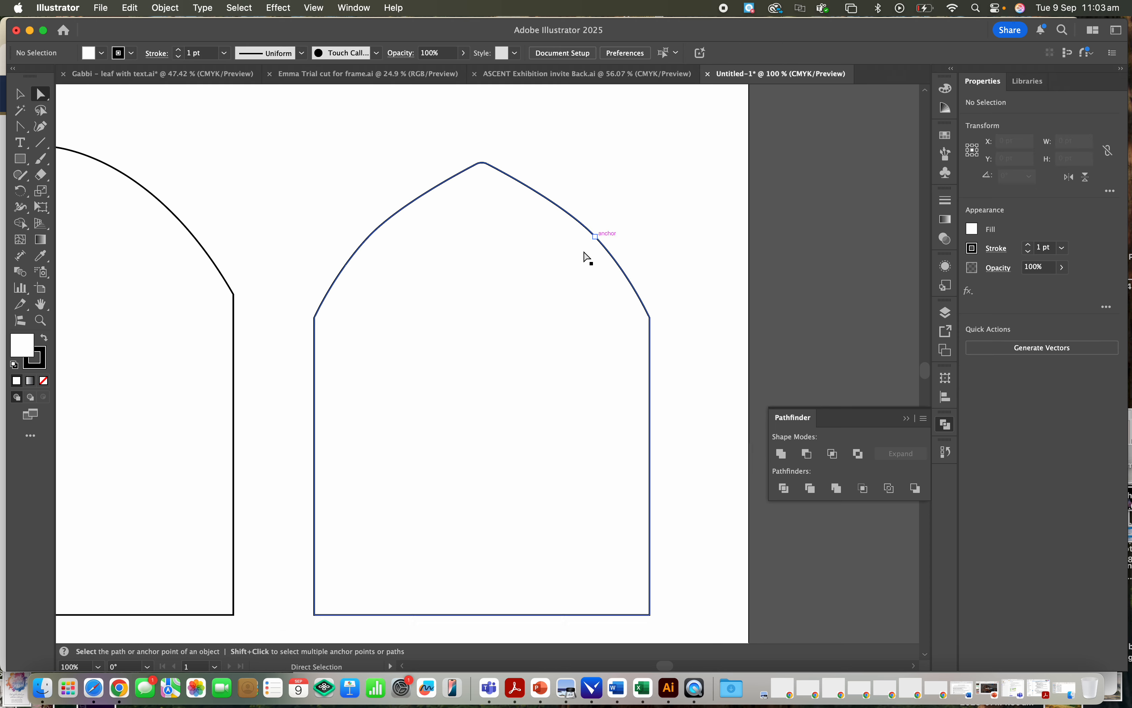
- Set the whole right-hand arch's stroke weight to 5 mm, align the stroke to the outside of the path, and deselect
click(617, 263)
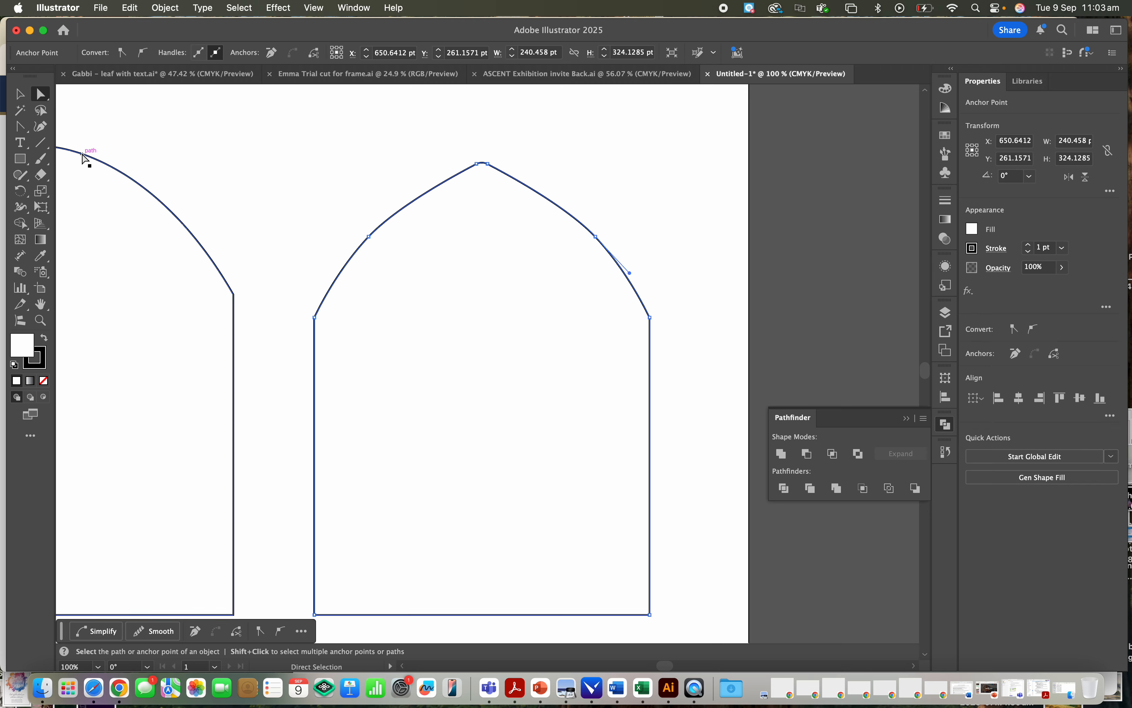
key(v)
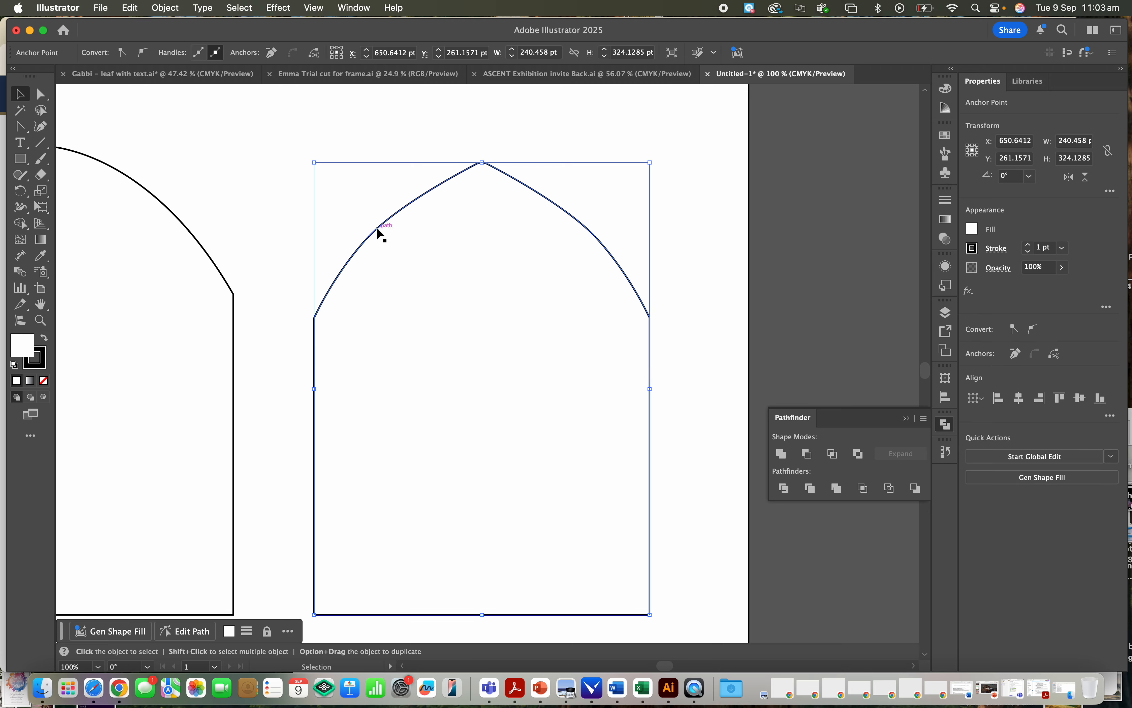
click(376, 226)
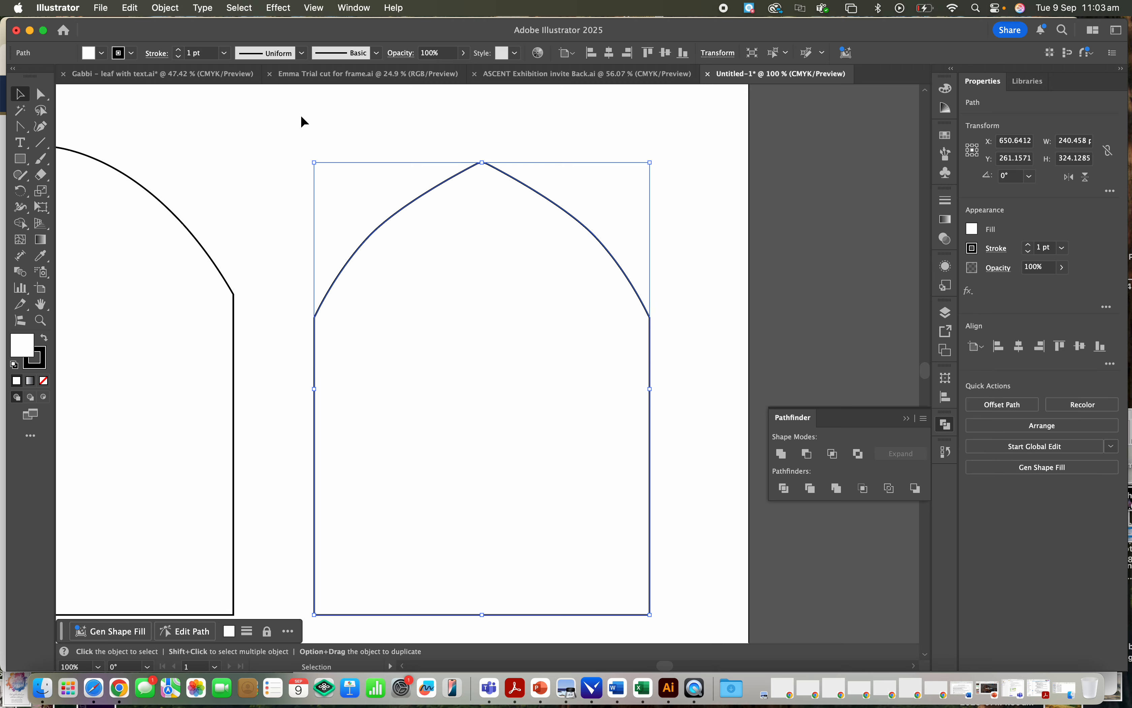
click(951, 205)
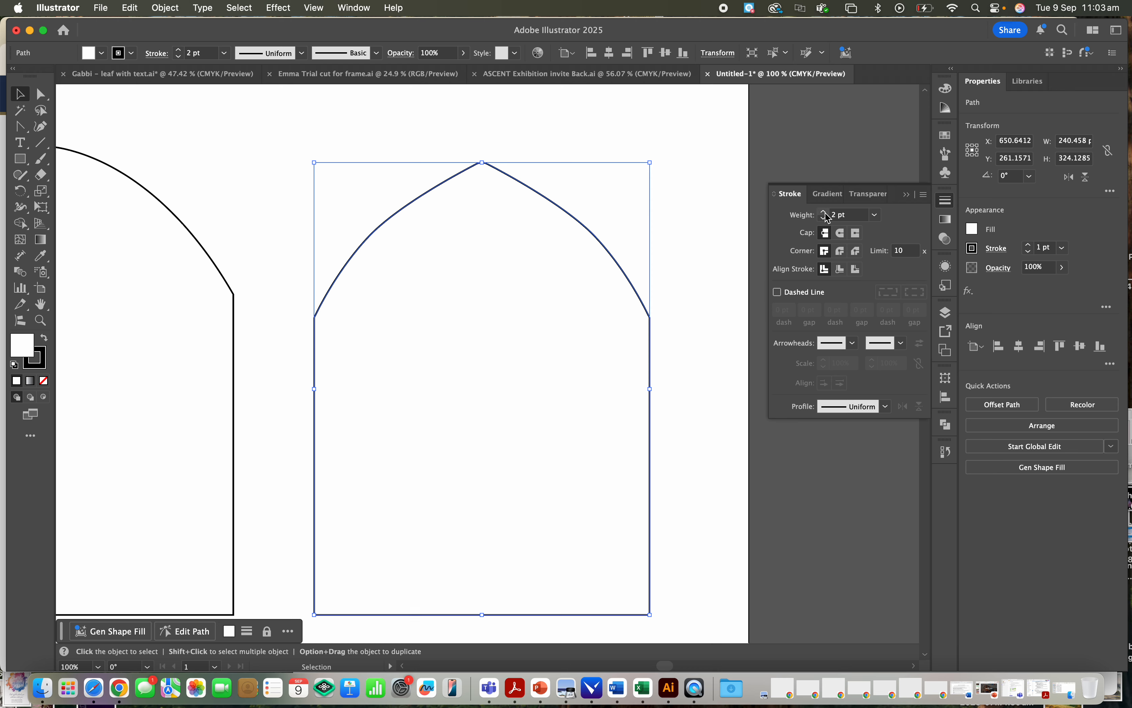
drag(826, 213, 835, 215)
click(854, 216)
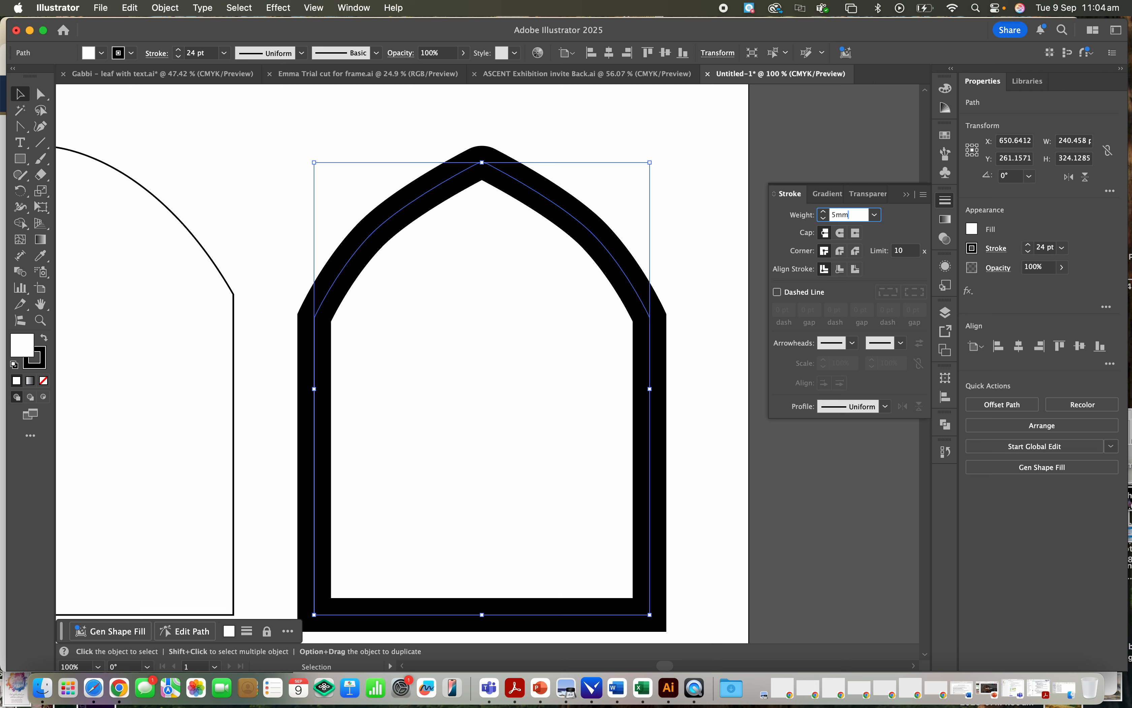
key(Return)
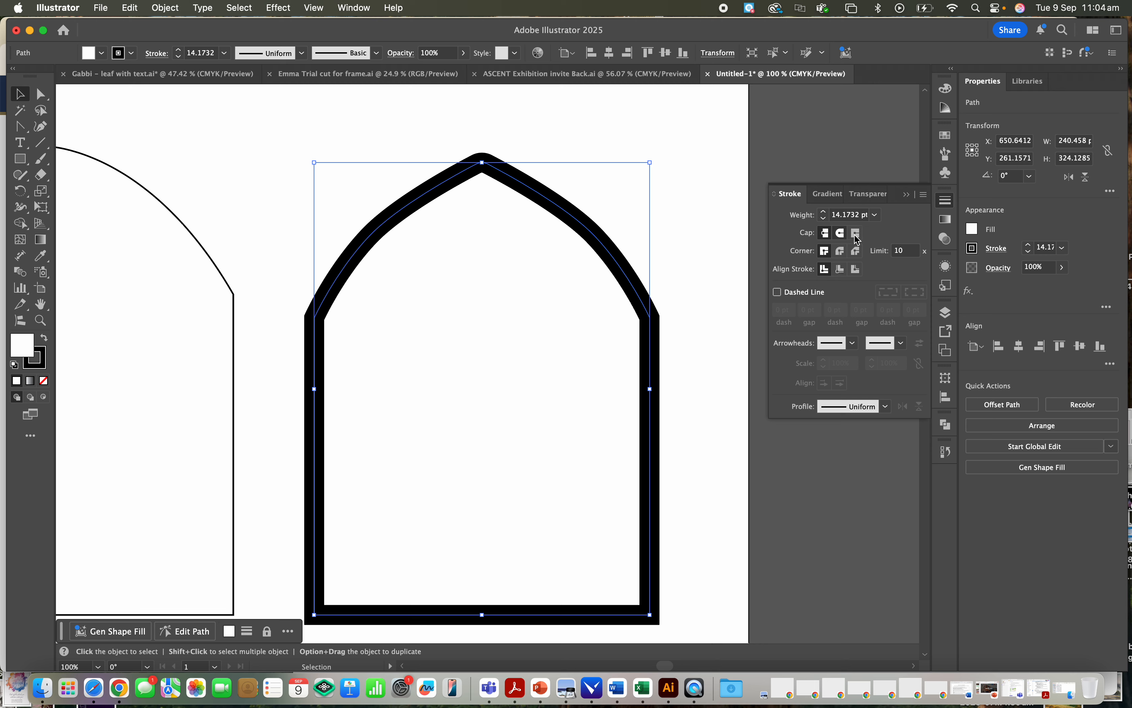
click(857, 270)
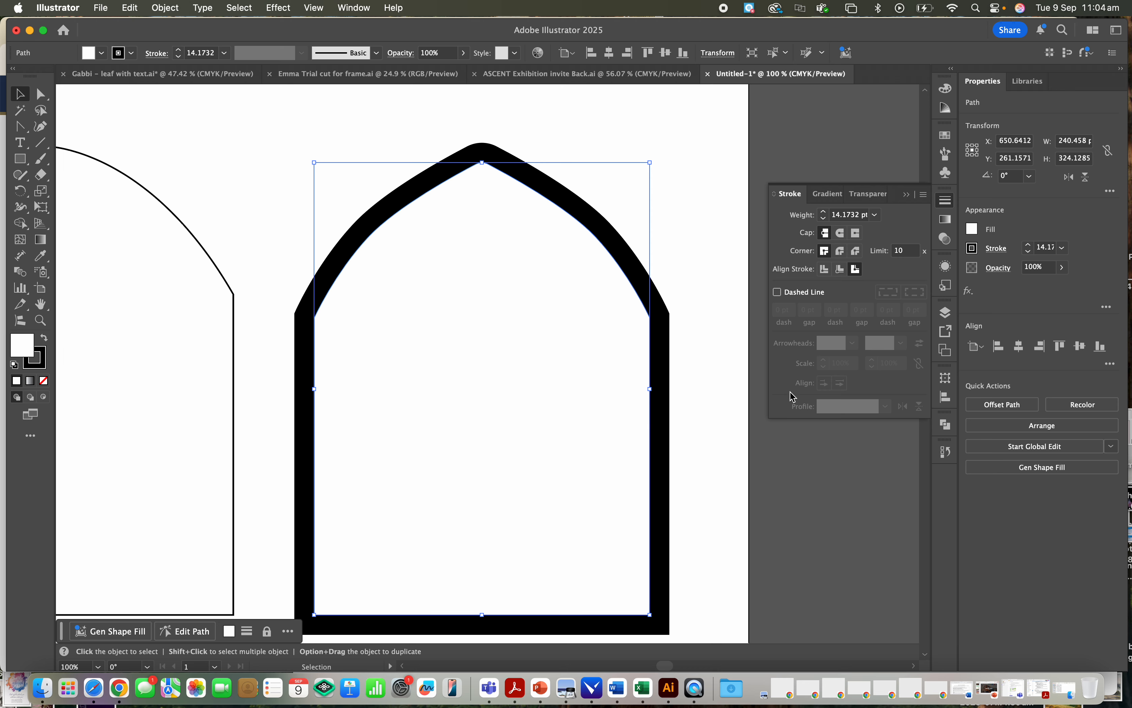
click(719, 260)
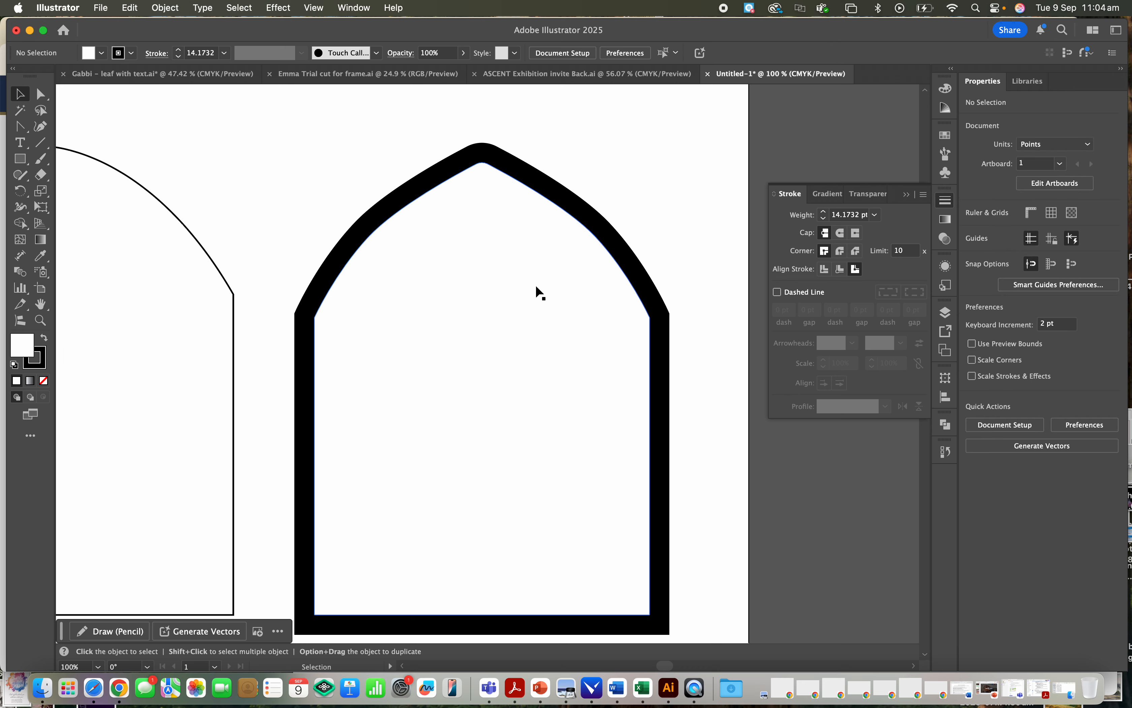
- Try to expand the thick-stroked arch's appearance and its resulting group, and undo the expansion
click(636, 255)
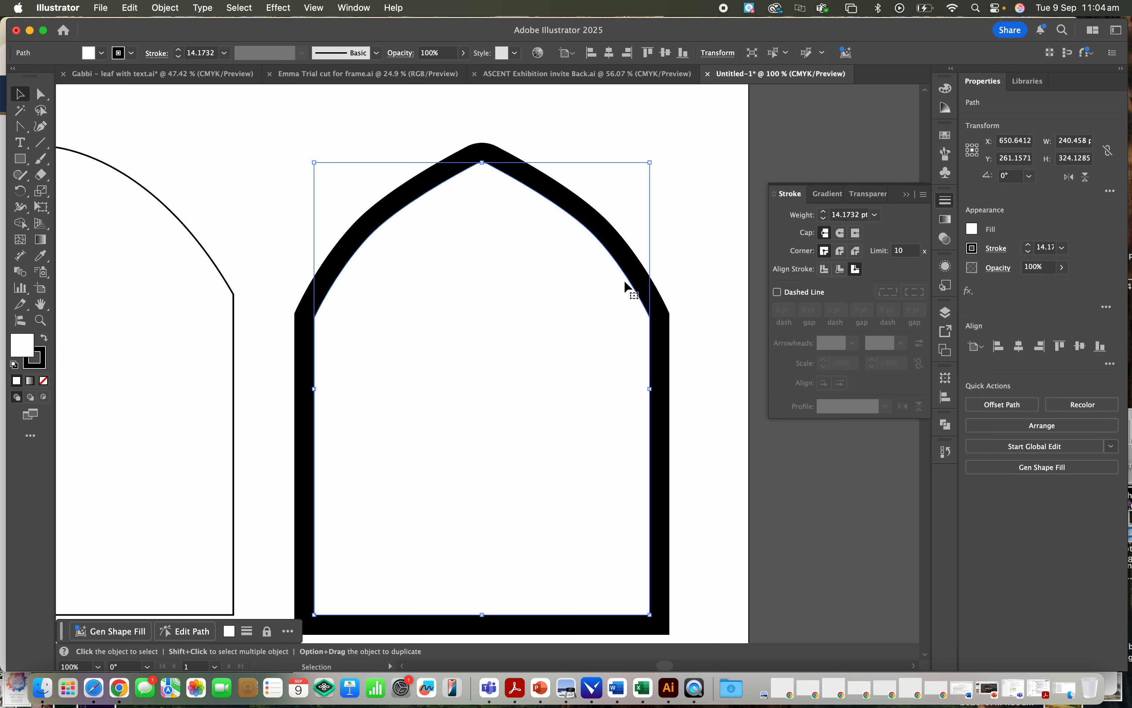
click(173, 7)
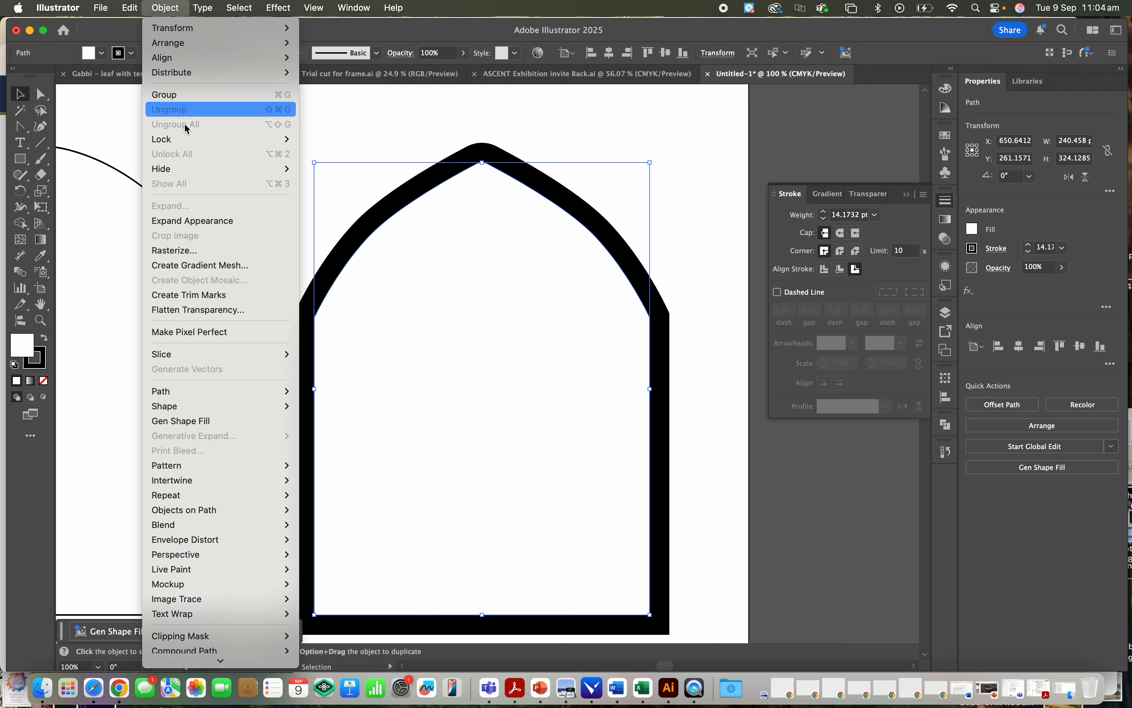
click(190, 220)
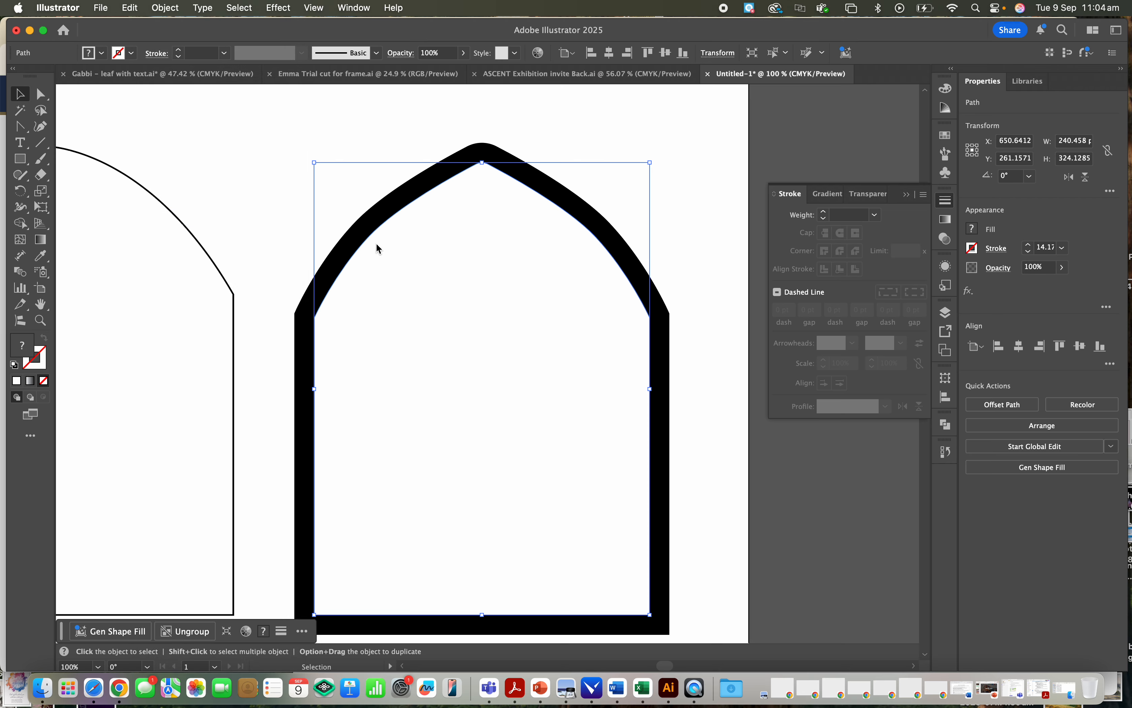
click(606, 225)
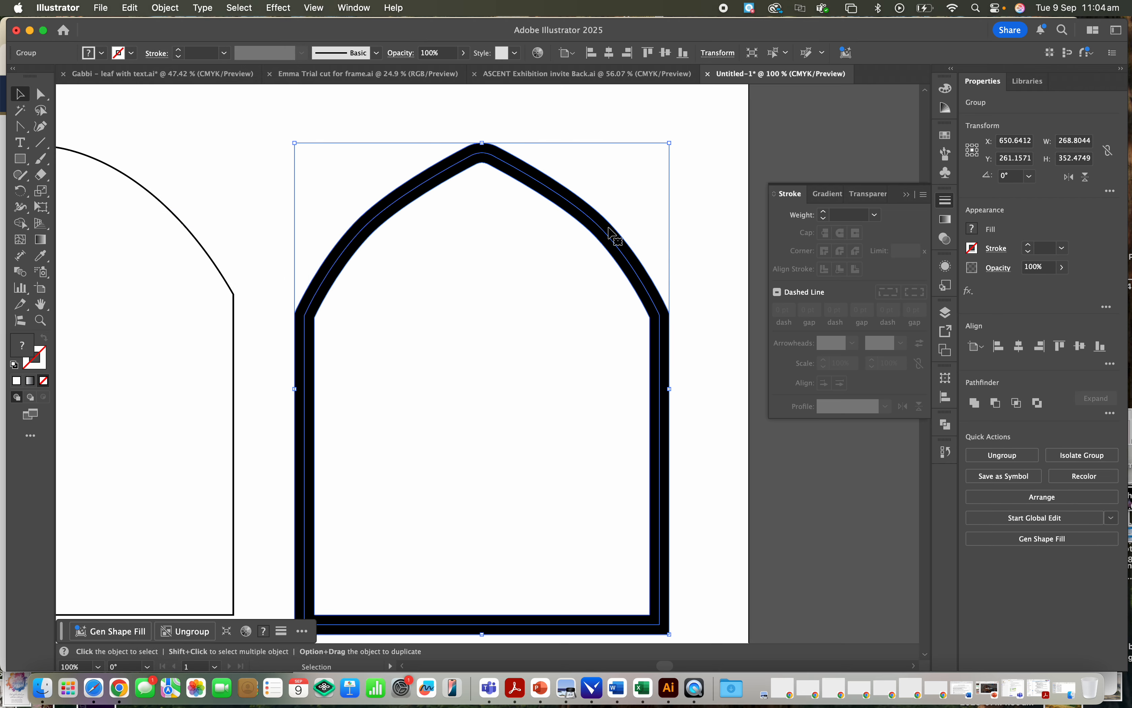
click(166, 7)
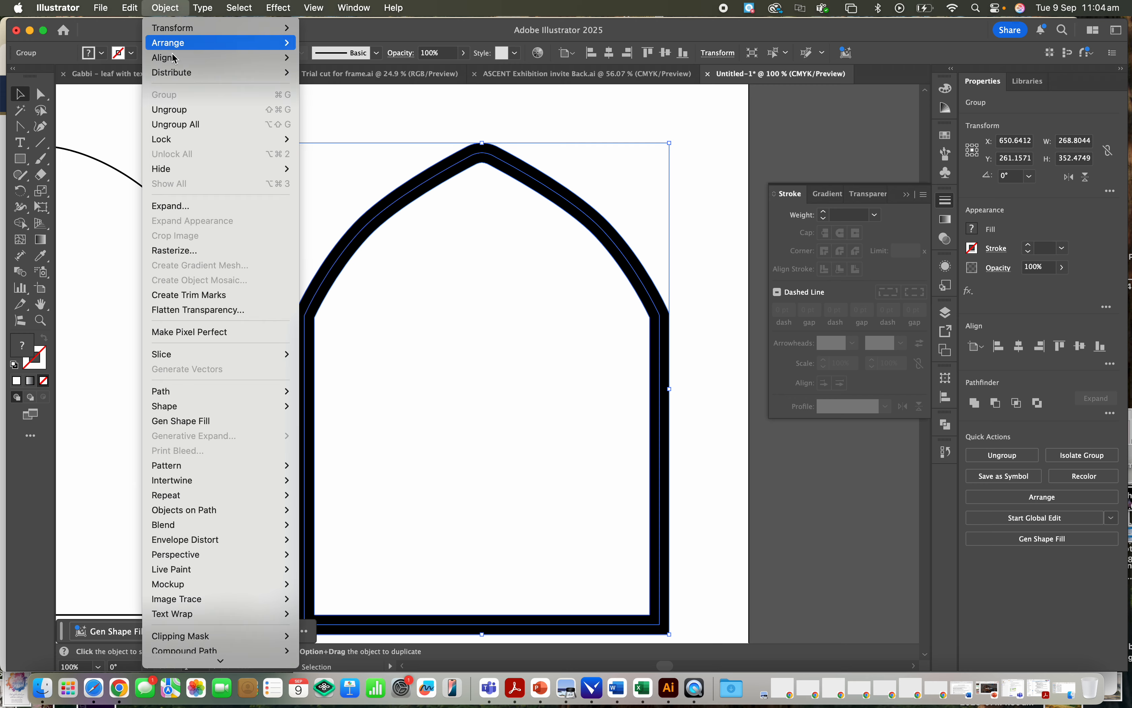
click(208, 209)
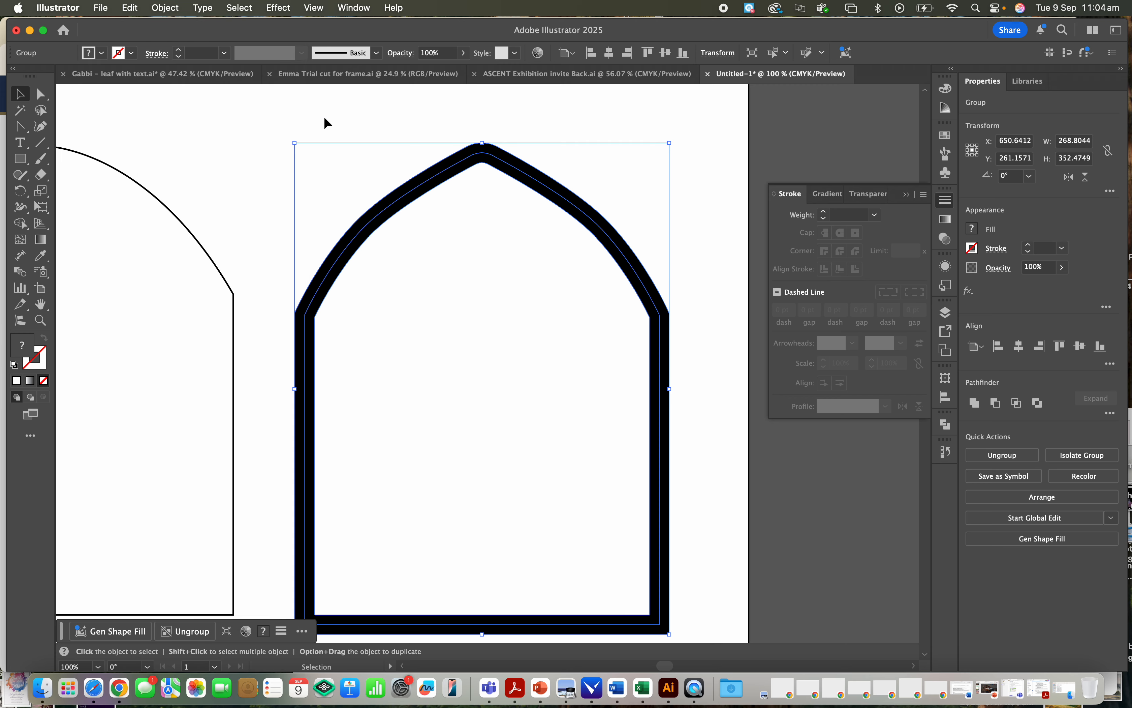
click(166, 7)
click(198, 201)
click(223, 169)
click(371, 221)
scroll(386, 225, down, 1)
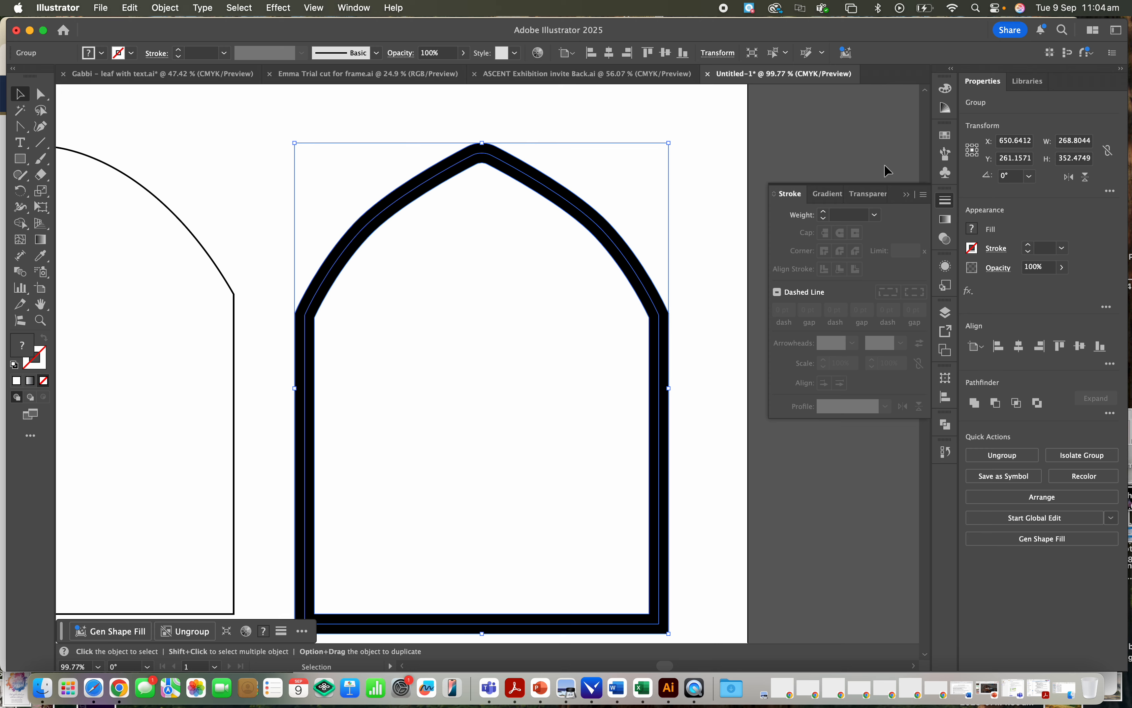
key(super+z)
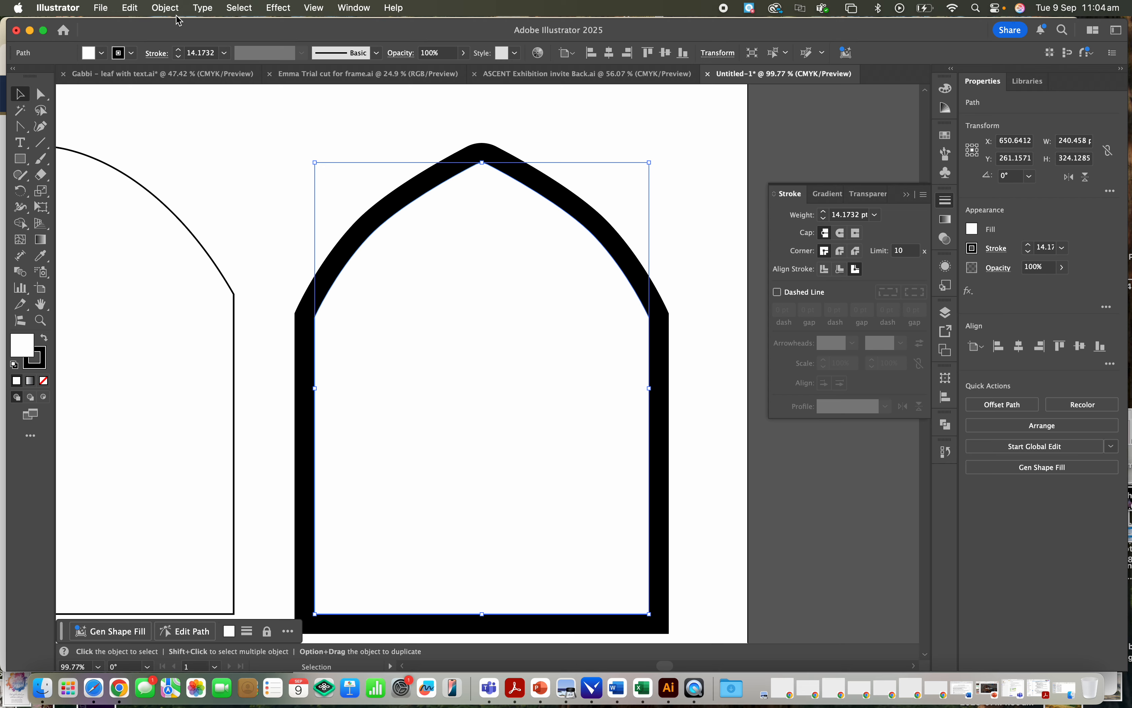
- Try Expand Appearance on the arch again, check its anchor points with Direct Selection, and undo the expansion
click(166, 8)
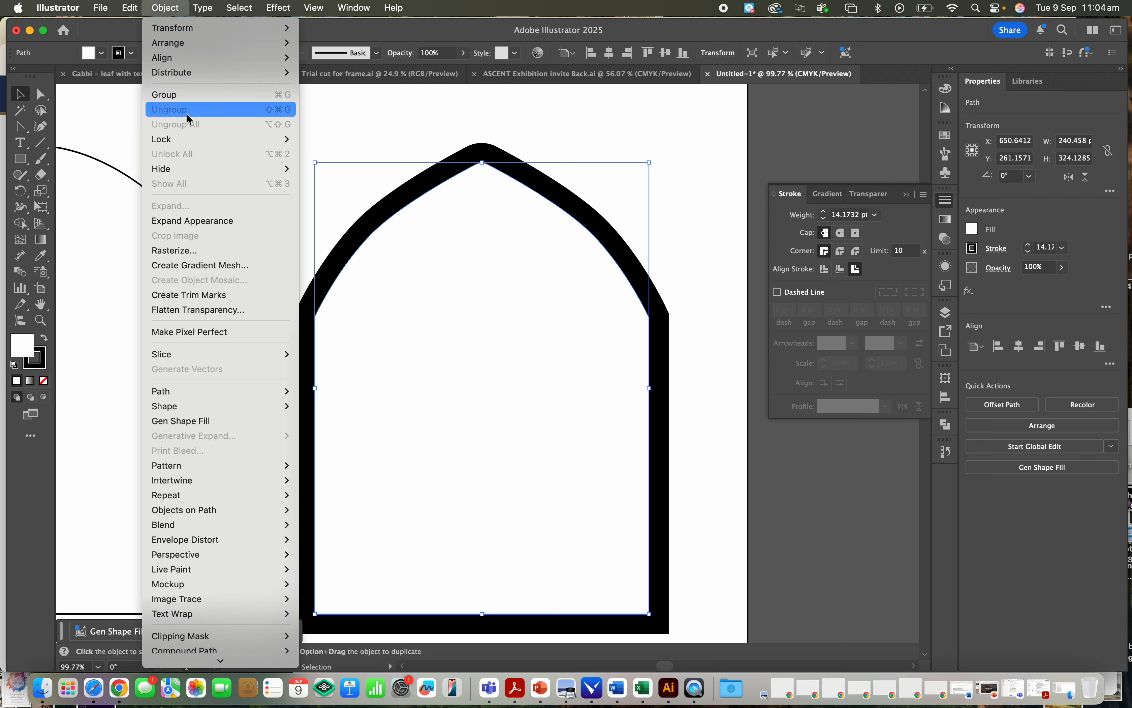
click(206, 225)
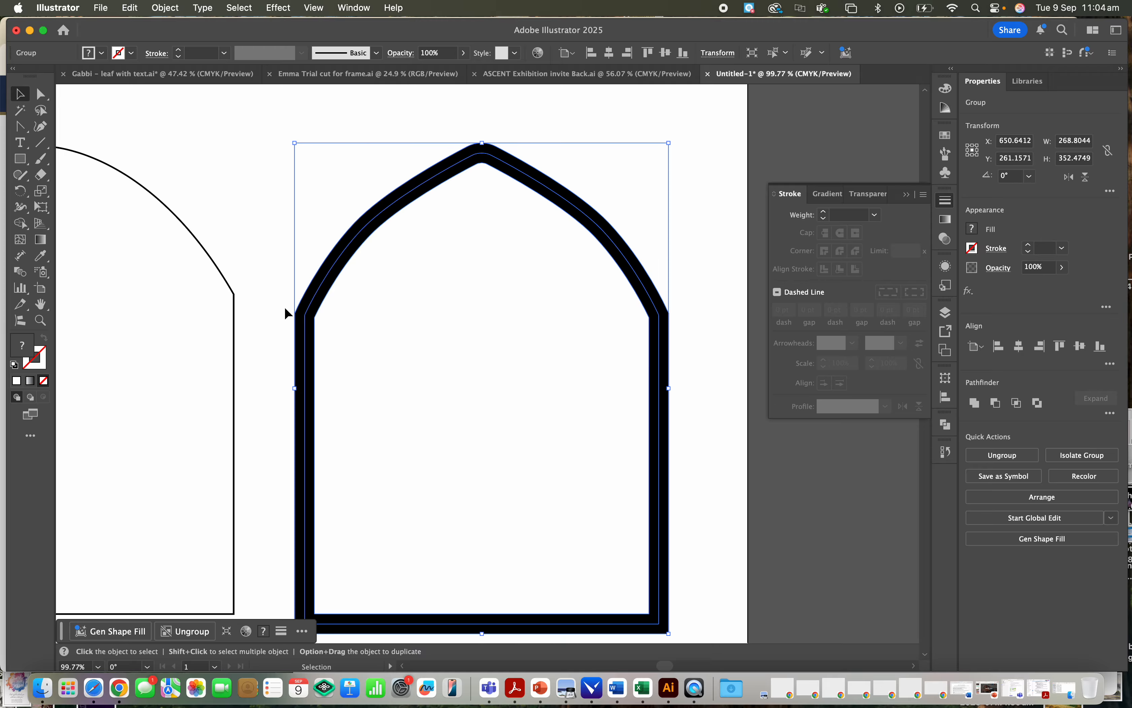
key(ctrl+Up)
key(ctrl+Up)
click(492, 484)
key(a)
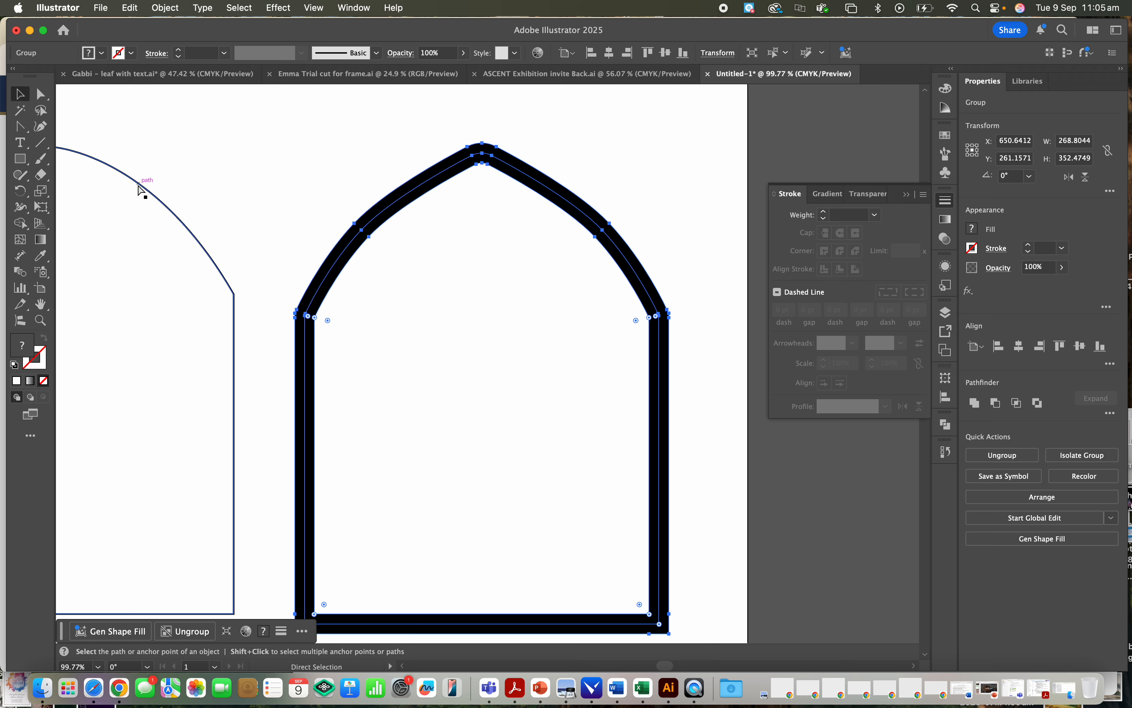
key(super+z)
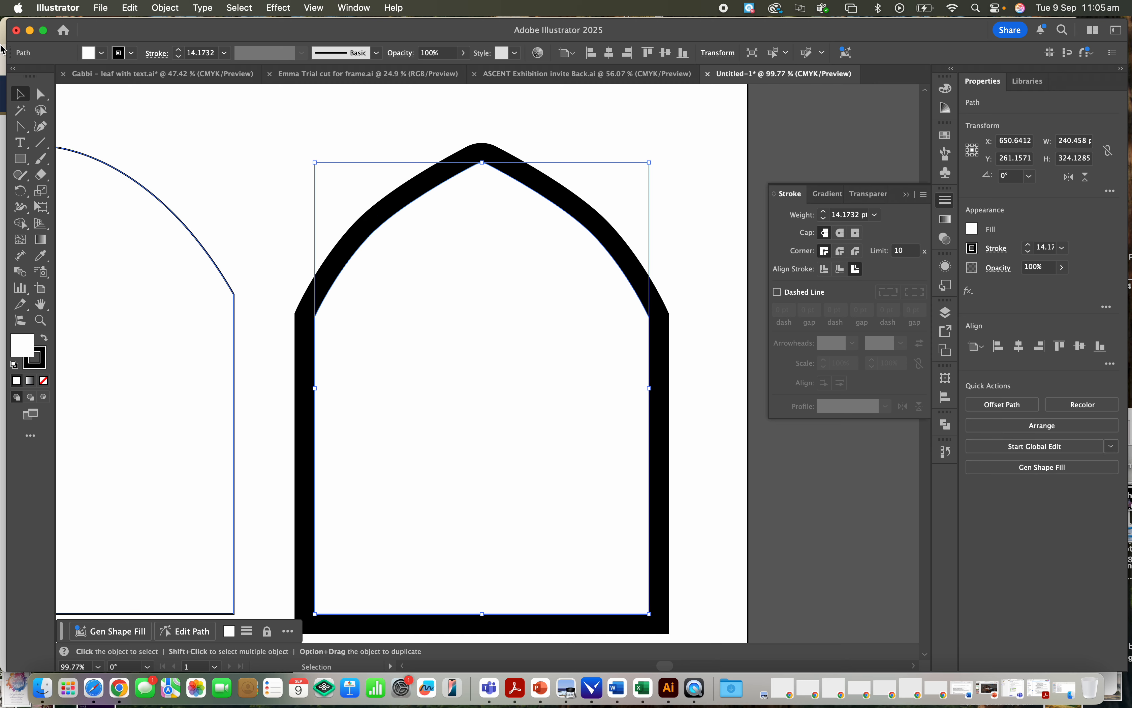
- Show the arch path's anchor points with Direct Selection, expand its appearance, and apply Expand to the resulting group
click(41, 94)
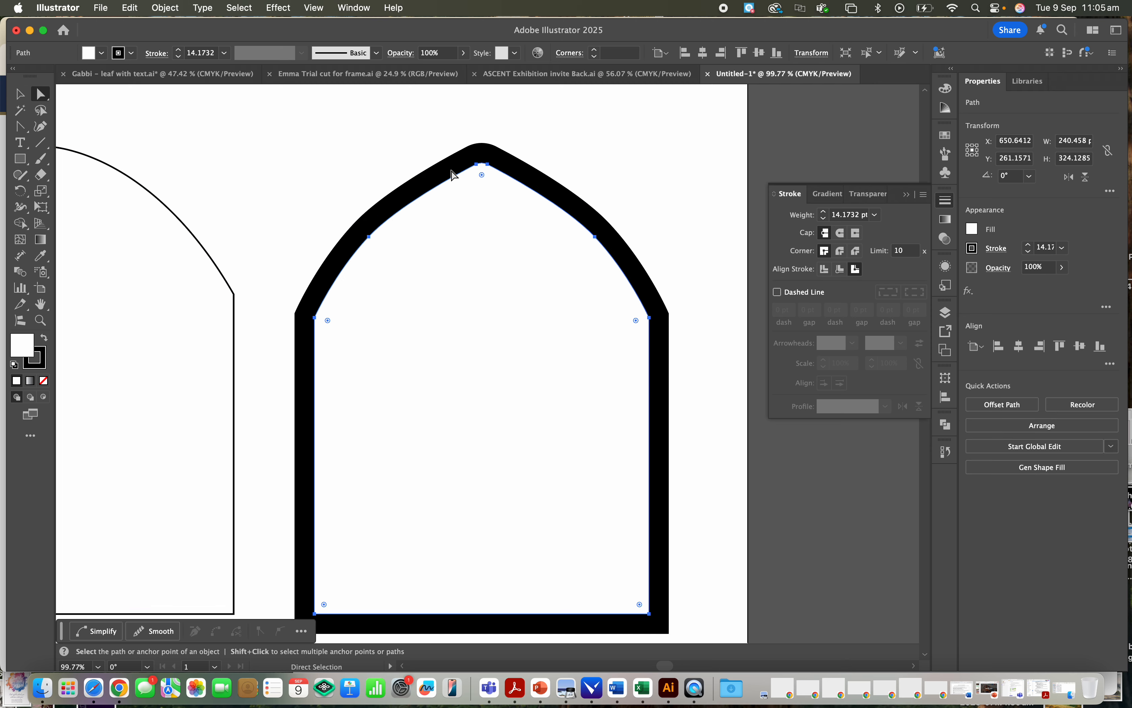
click(165, 8)
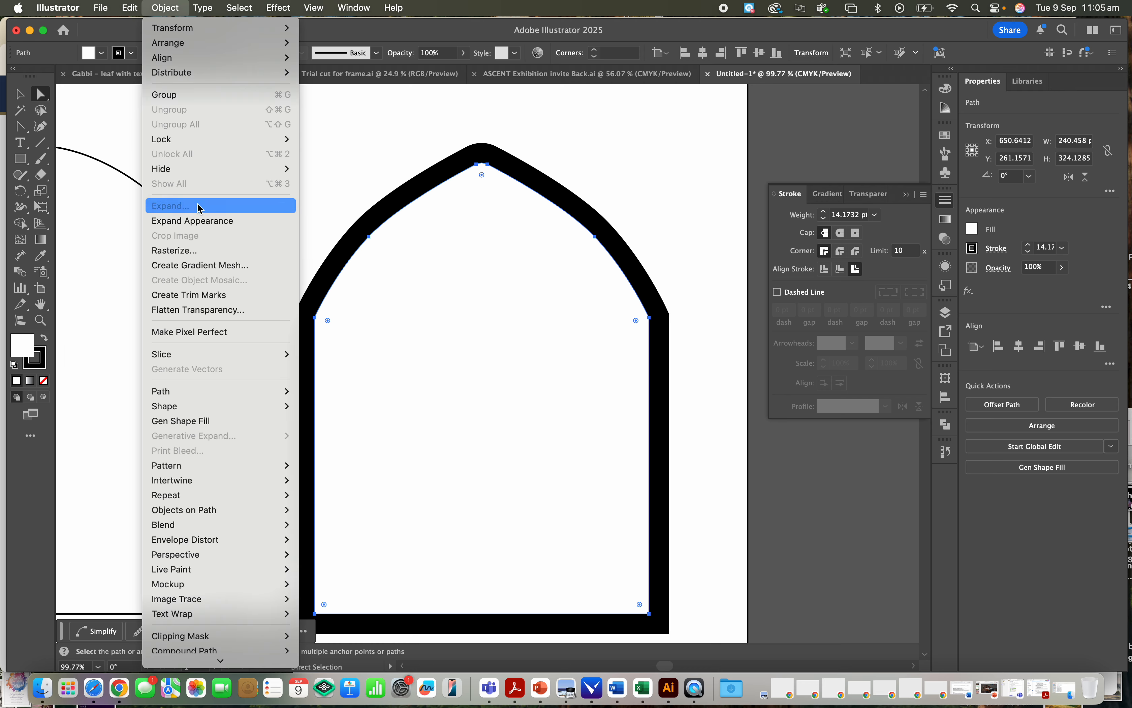
click(199, 224)
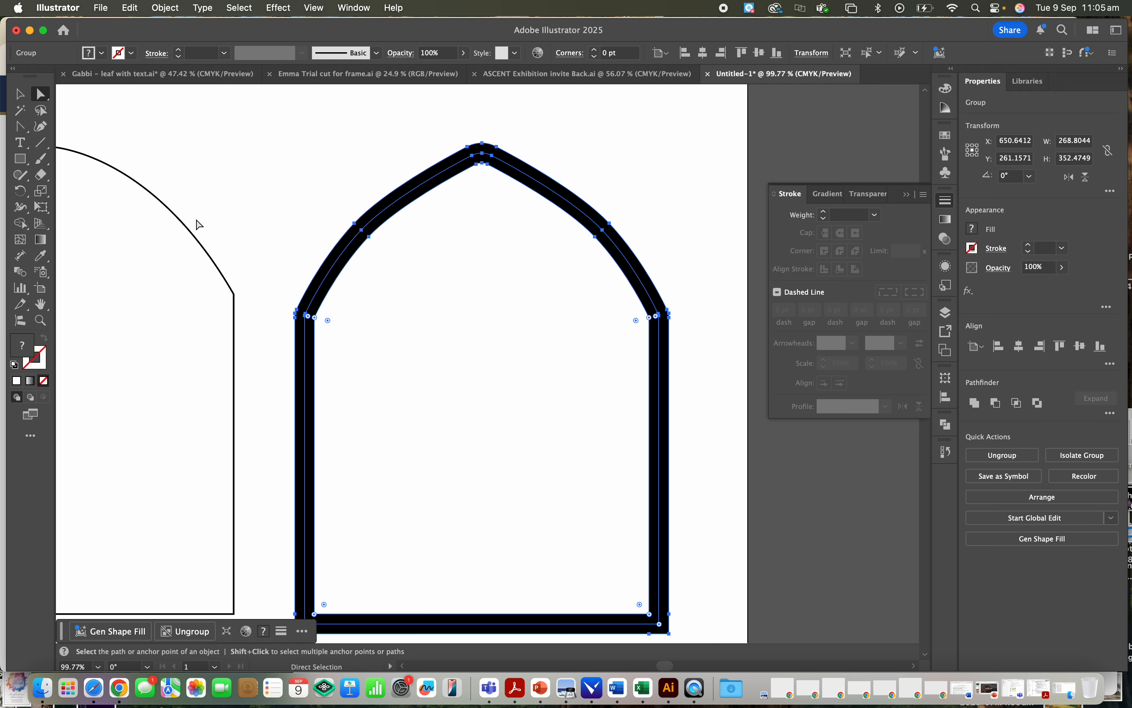
click(167, 9)
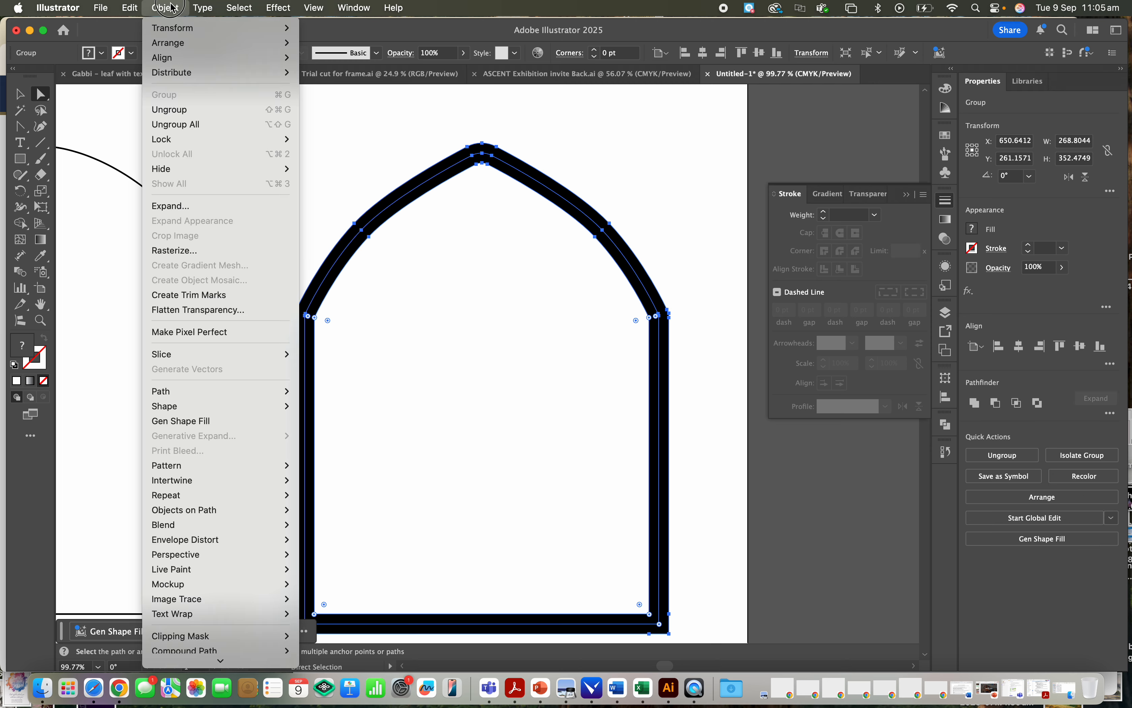
click(201, 207)
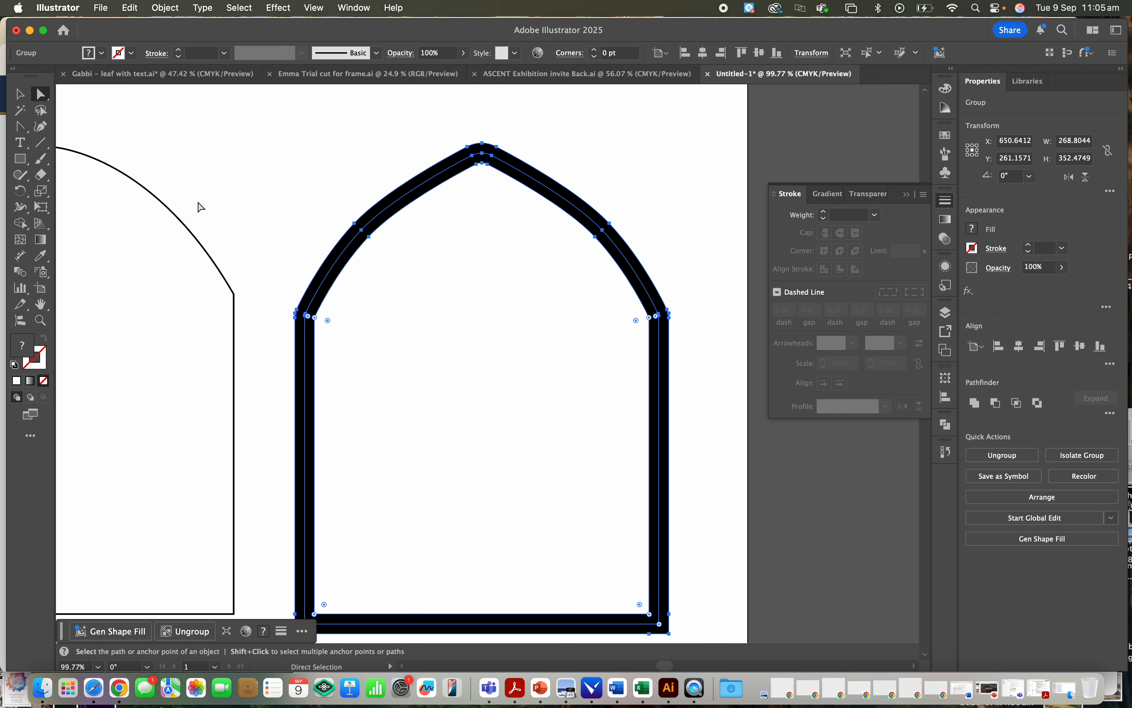
- Examine the anchor points along the expanded arch's curved outline and its centre path up close, and deselect everything
click(239, 219)
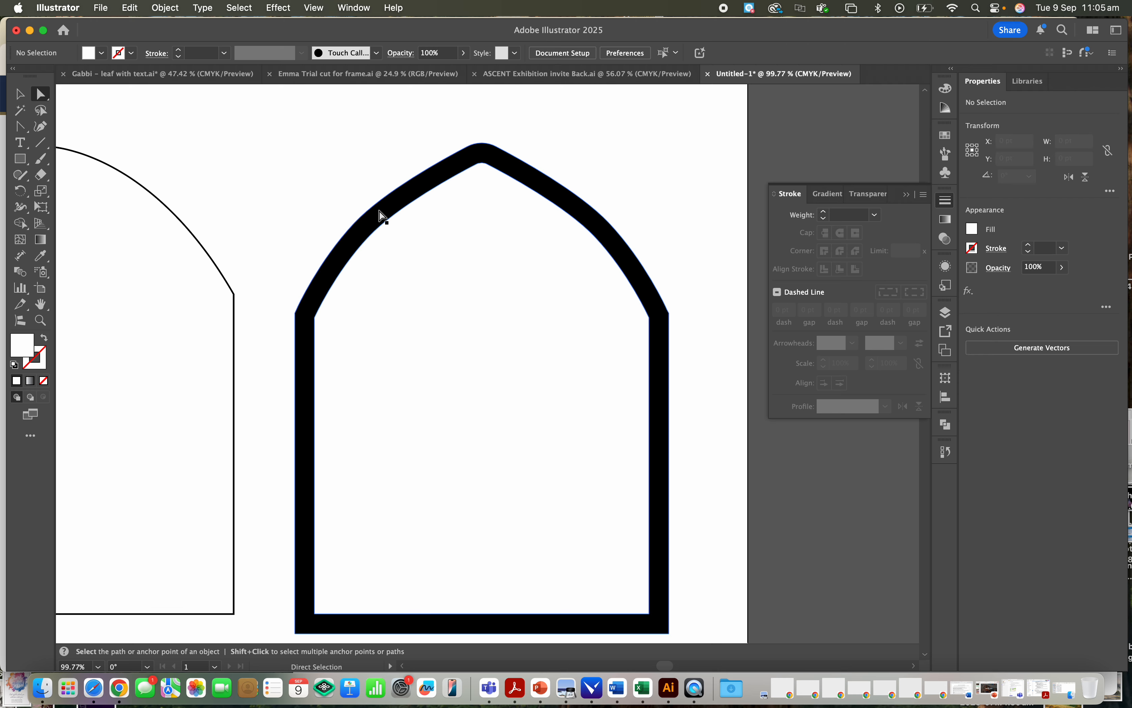
scroll(379, 215, up, 3)
scroll(392, 242, up, 3)
click(391, 243)
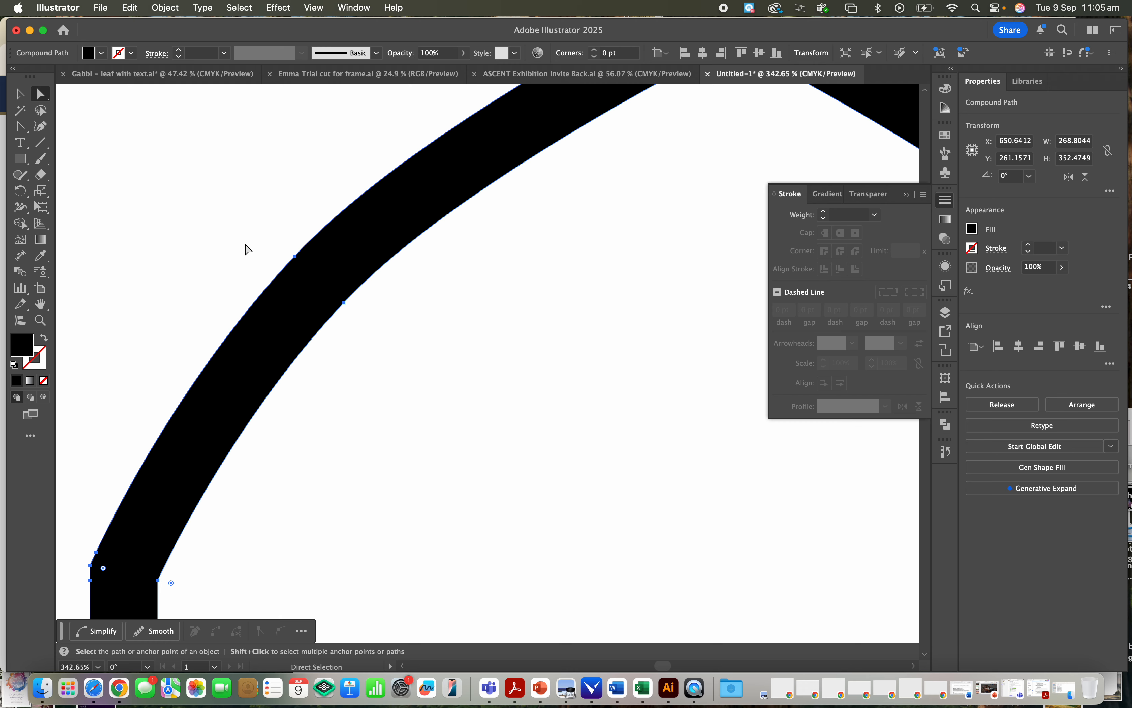
scroll(248, 249, down, 5)
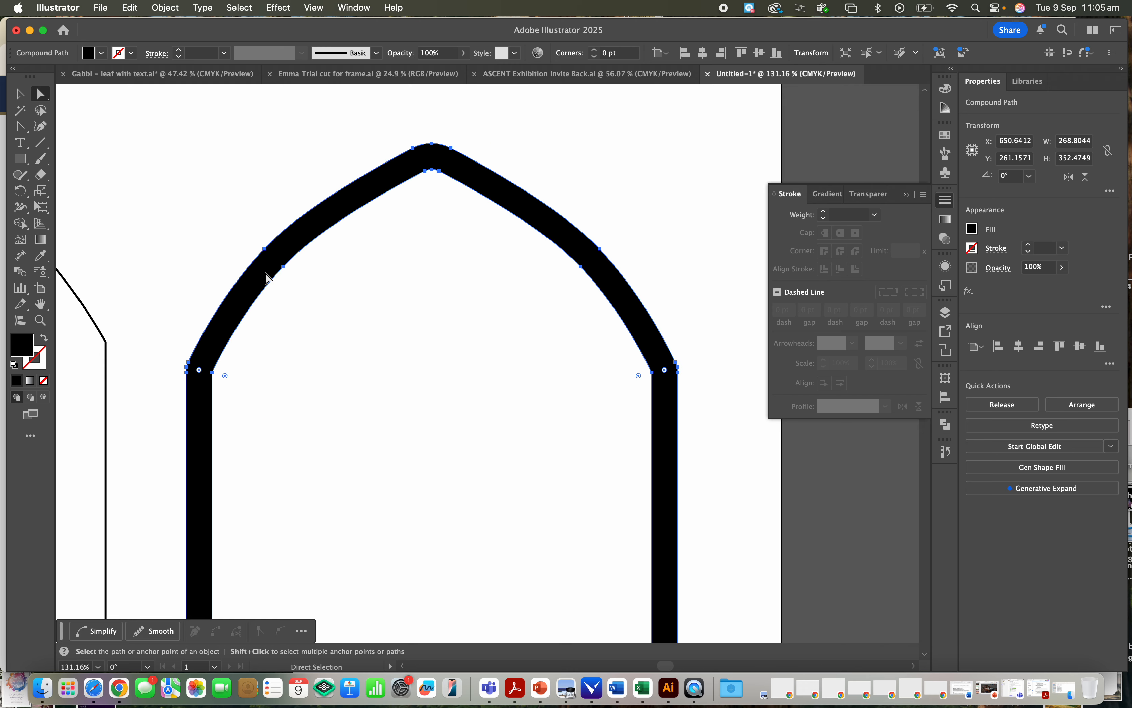
click(341, 303)
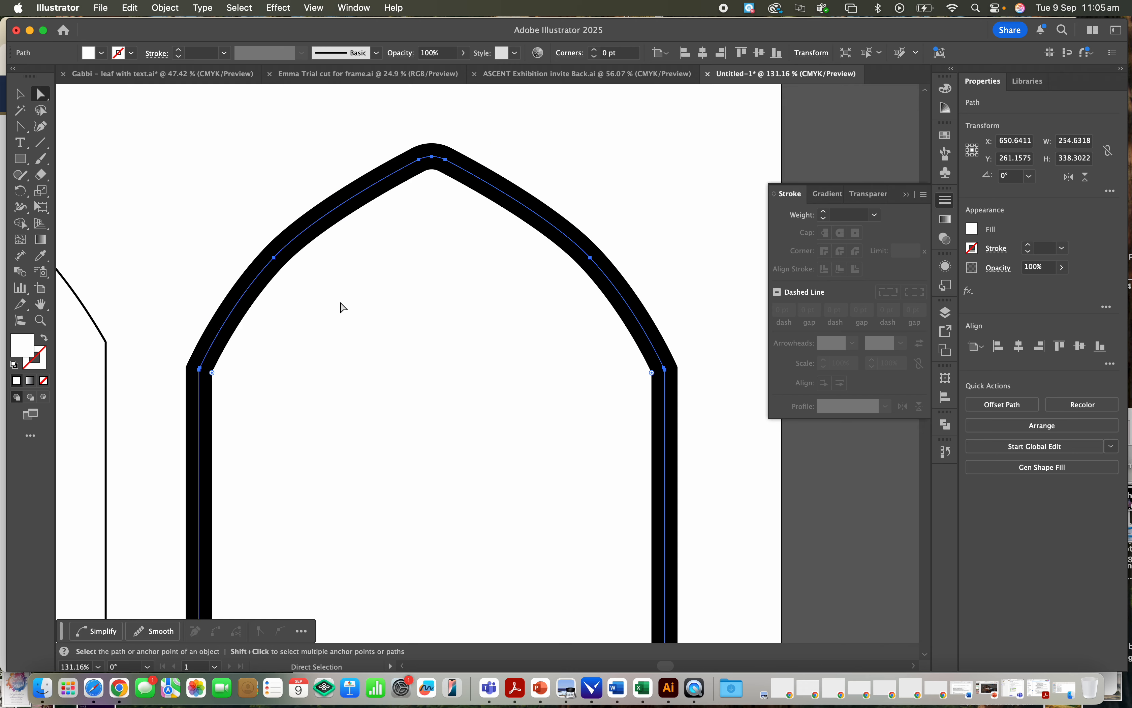
scroll(344, 304, up, 6)
click(317, 290)
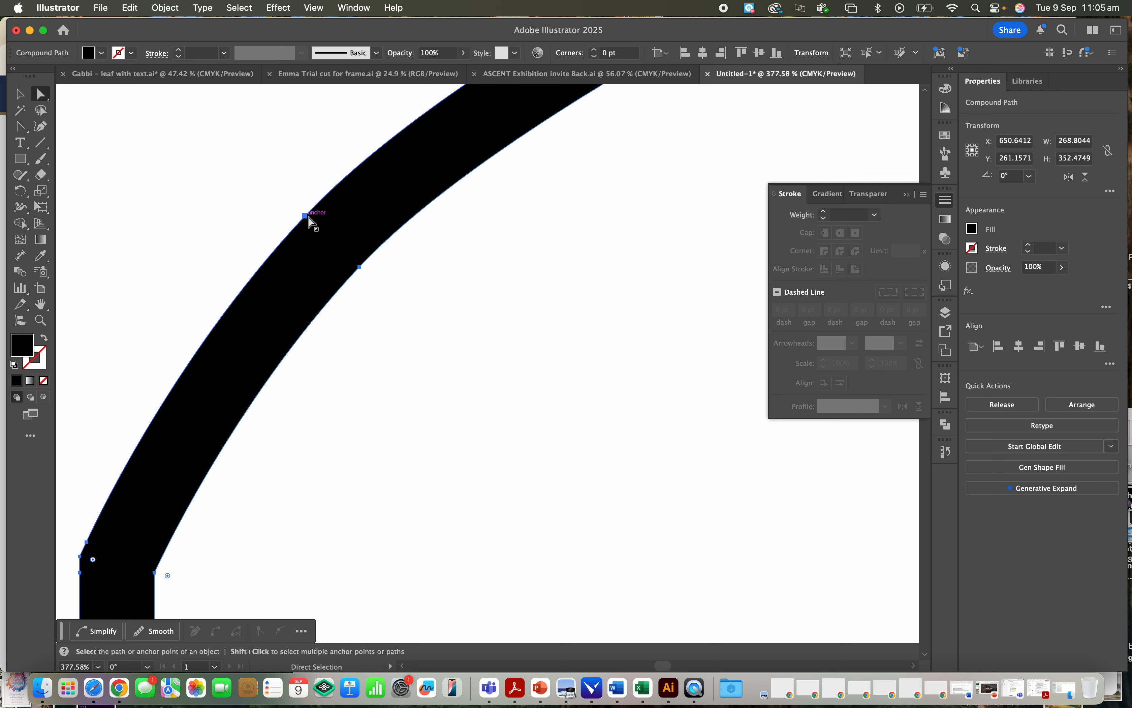
scroll(295, 285, down, 3)
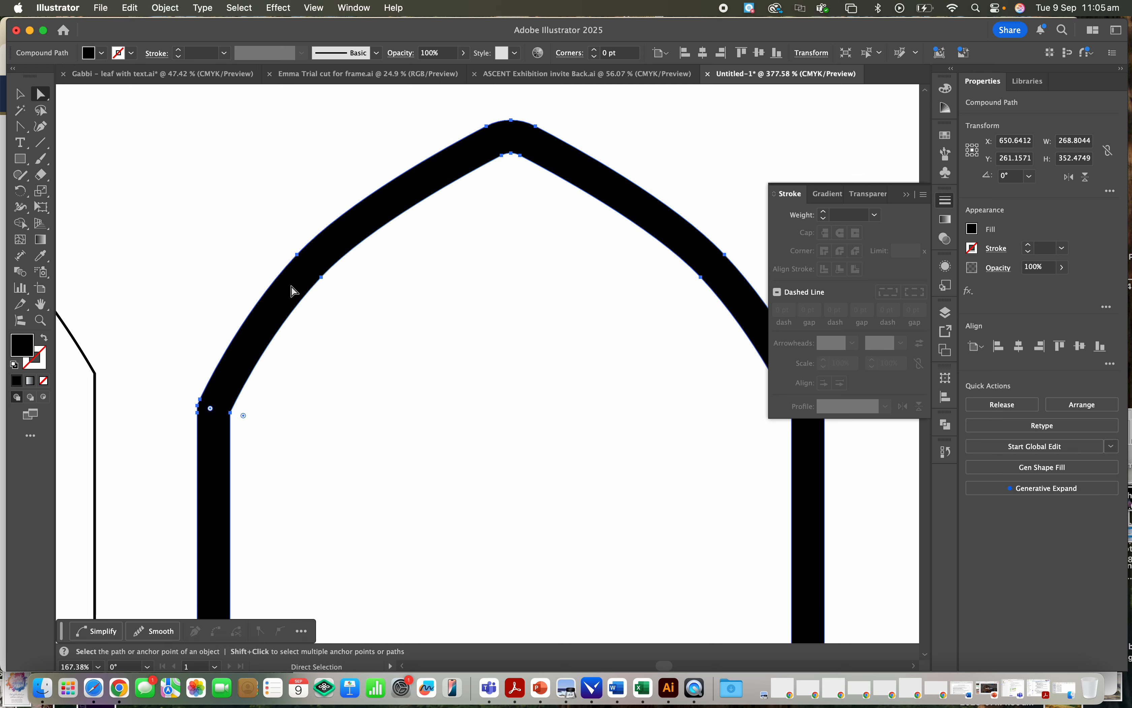
scroll(354, 369, down, 3)
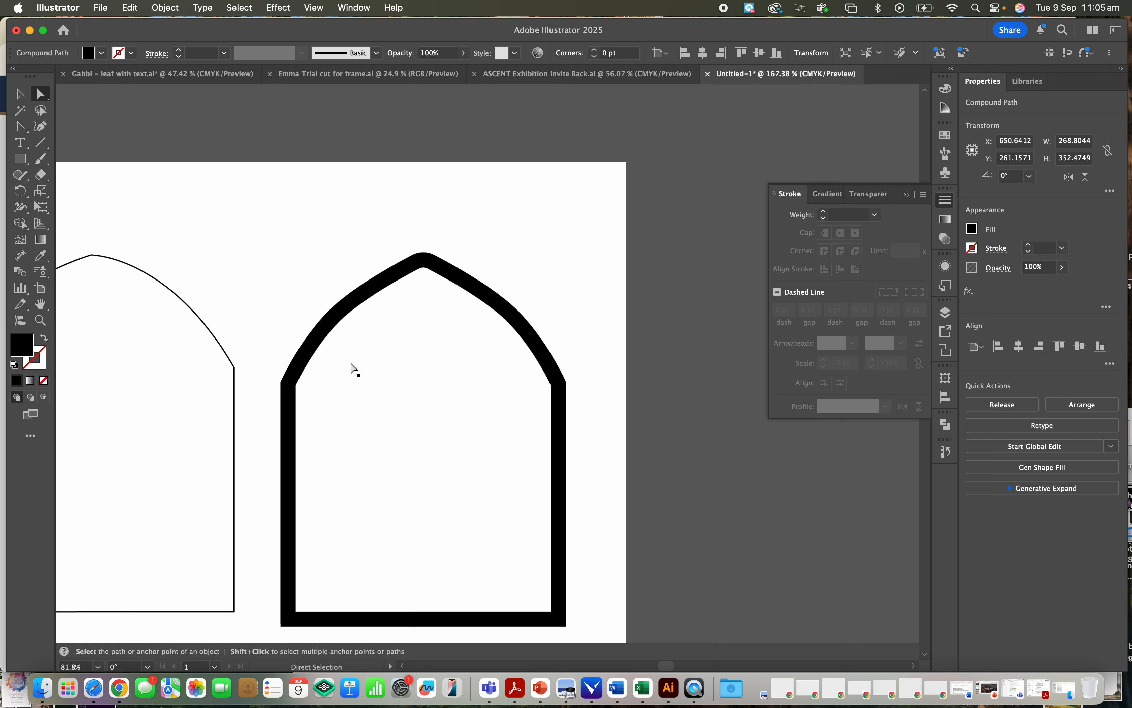
click(395, 422)
scroll(397, 425, down, 1)
click(602, 263)
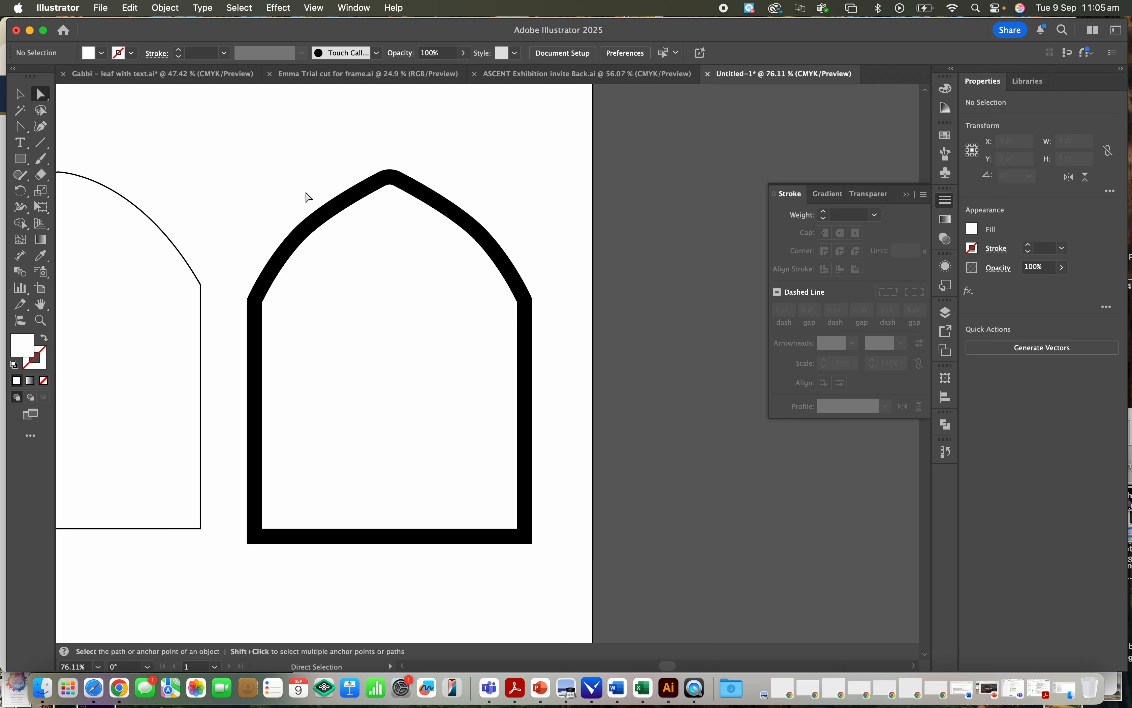
- Duplicate the whole expanded arch frame about 255 pt to the right so the adjoining upright sides overlap
scroll(432, 198, right, 3)
click(402, 255)
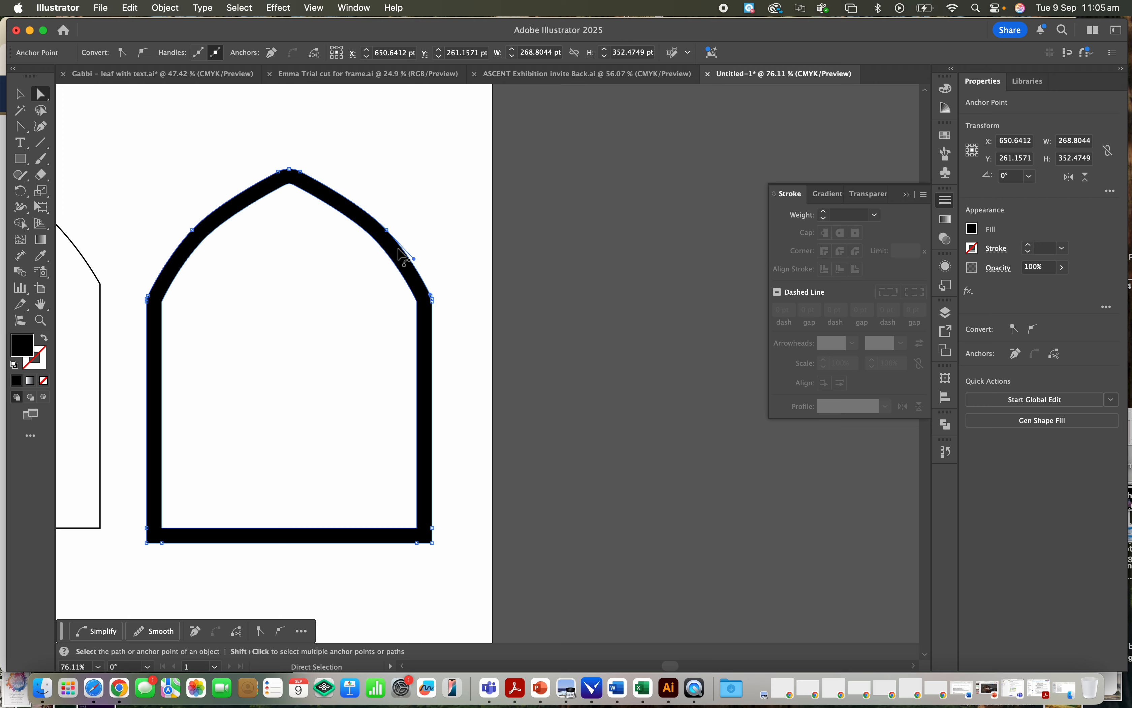
click(20, 95)
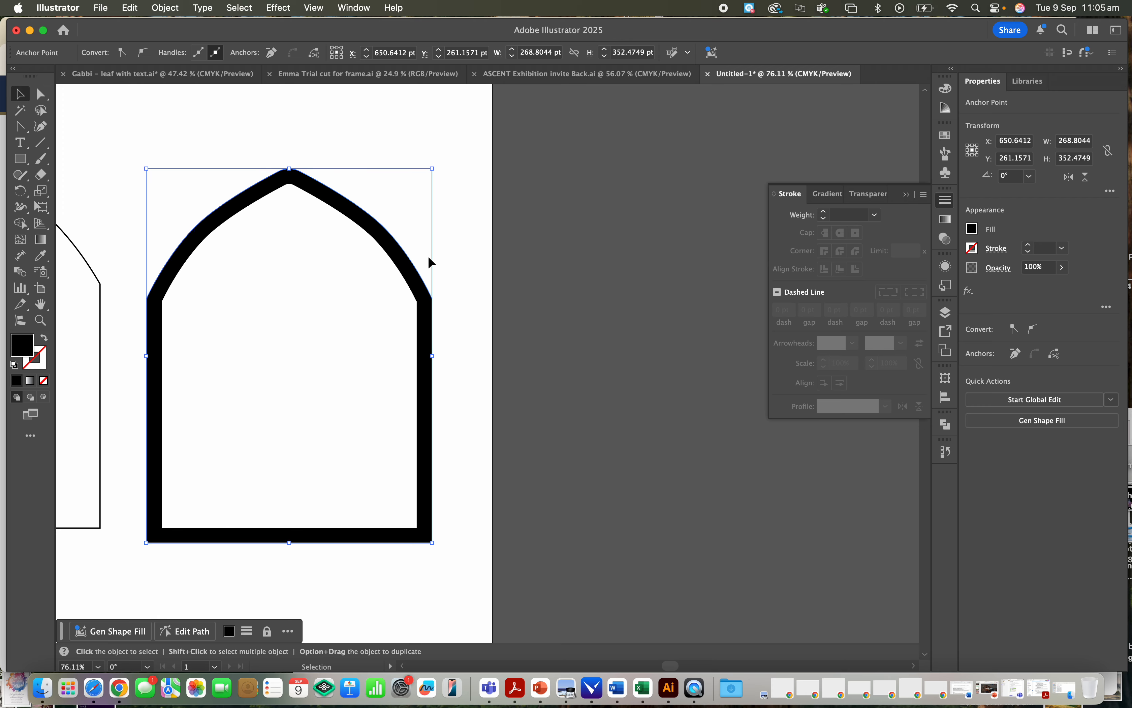
drag(404, 260, 669, 266)
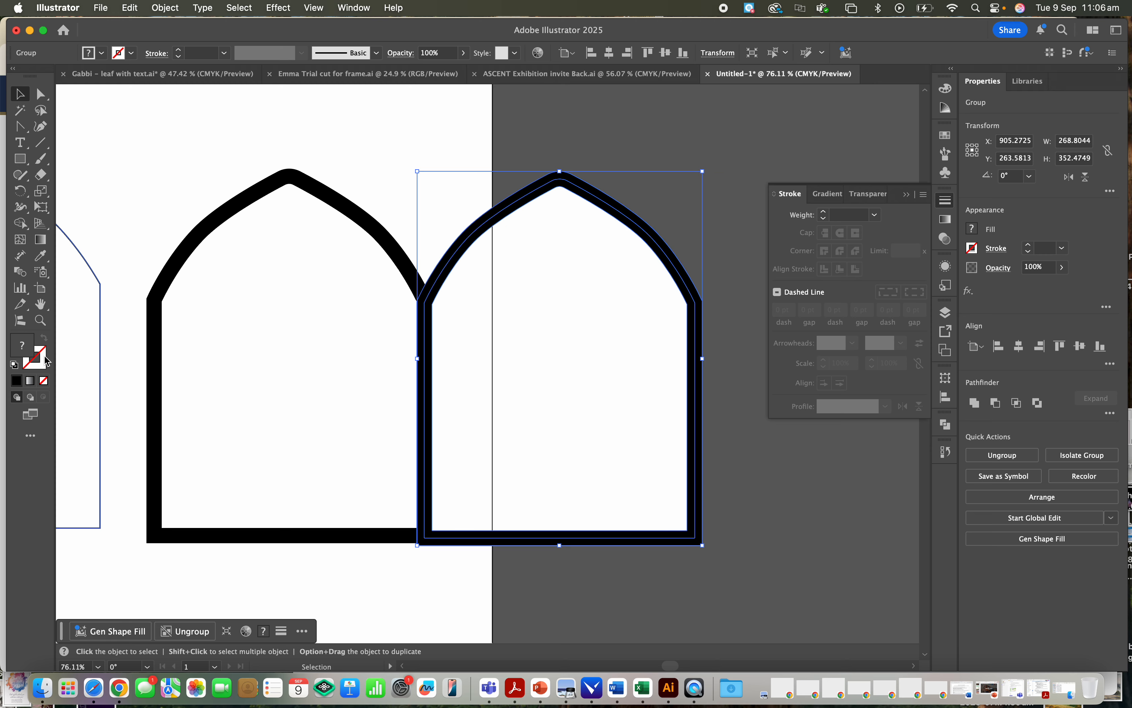
click(45, 358)
click(25, 345)
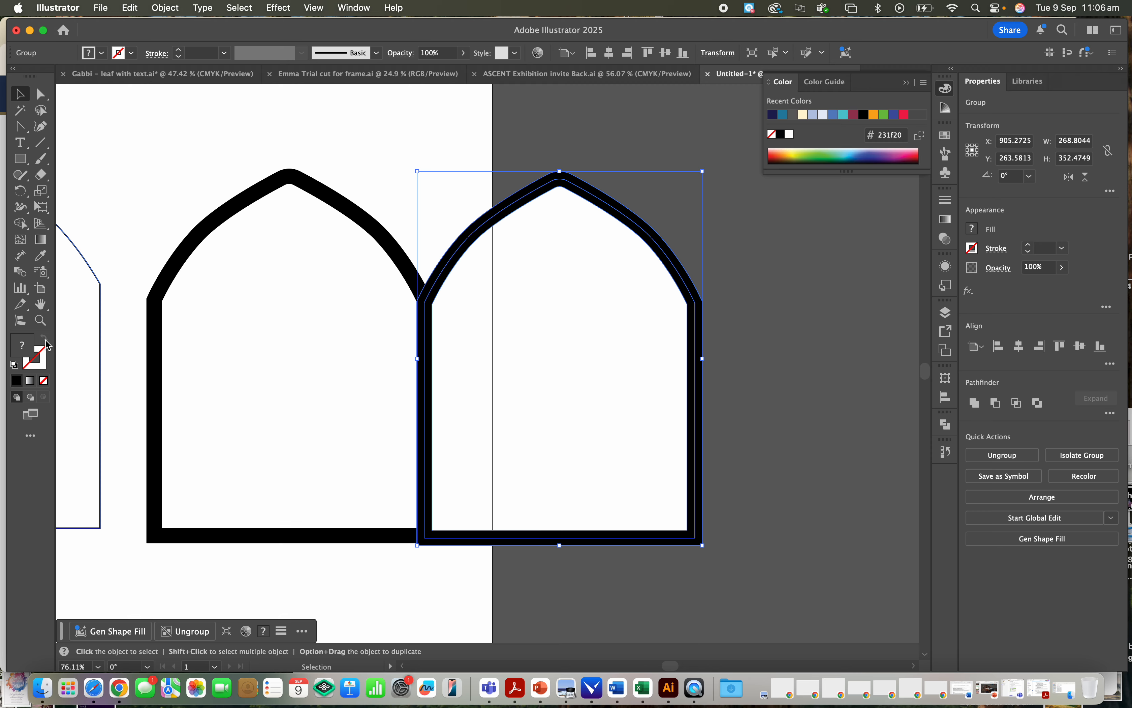
double_click(22, 345)
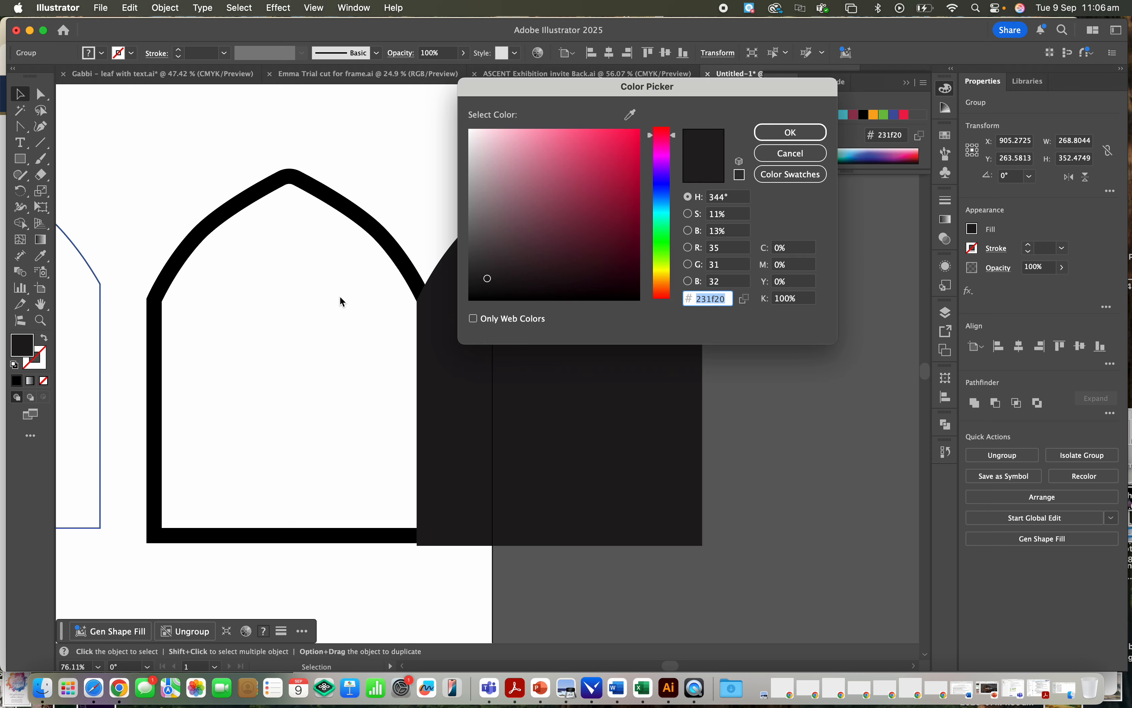
click(792, 153)
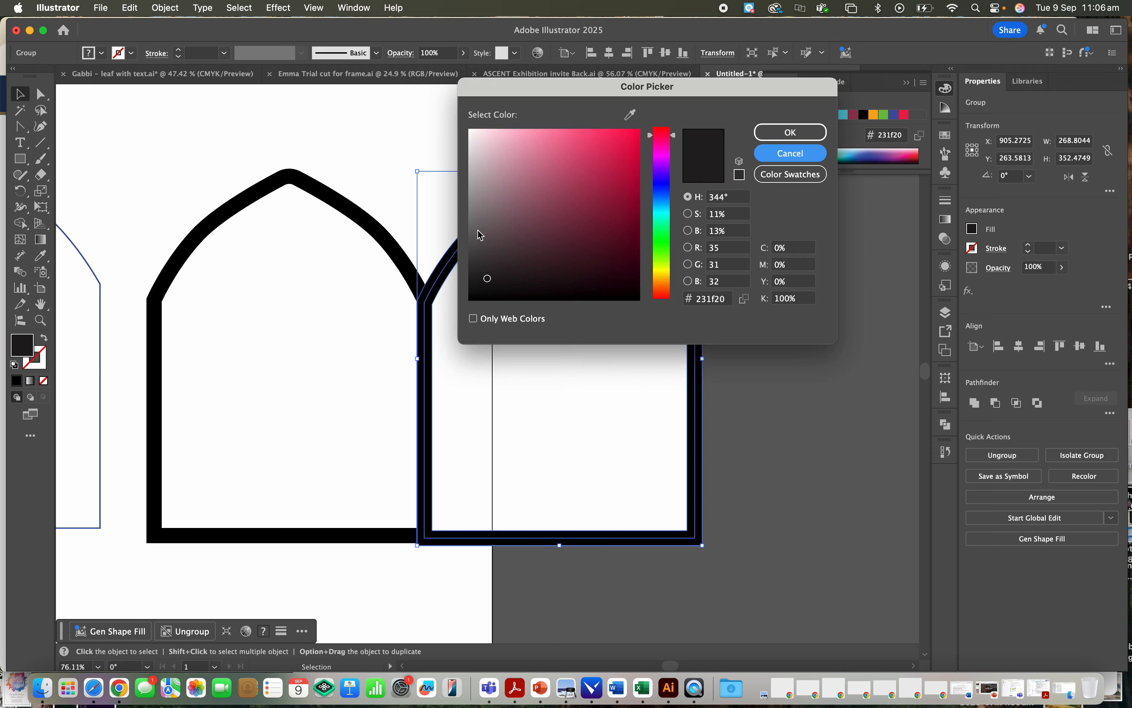
- Give the duplicated arch group no fill and a black 1 pt stroke
click(44, 379)
click(37, 354)
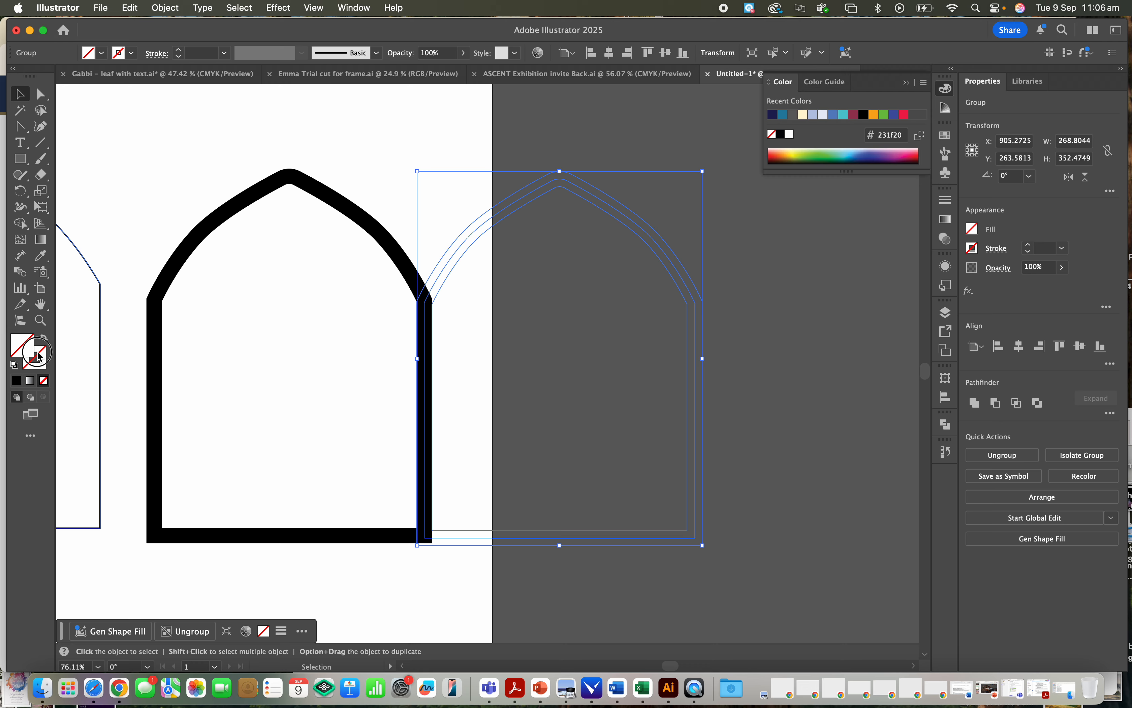
click(17, 382)
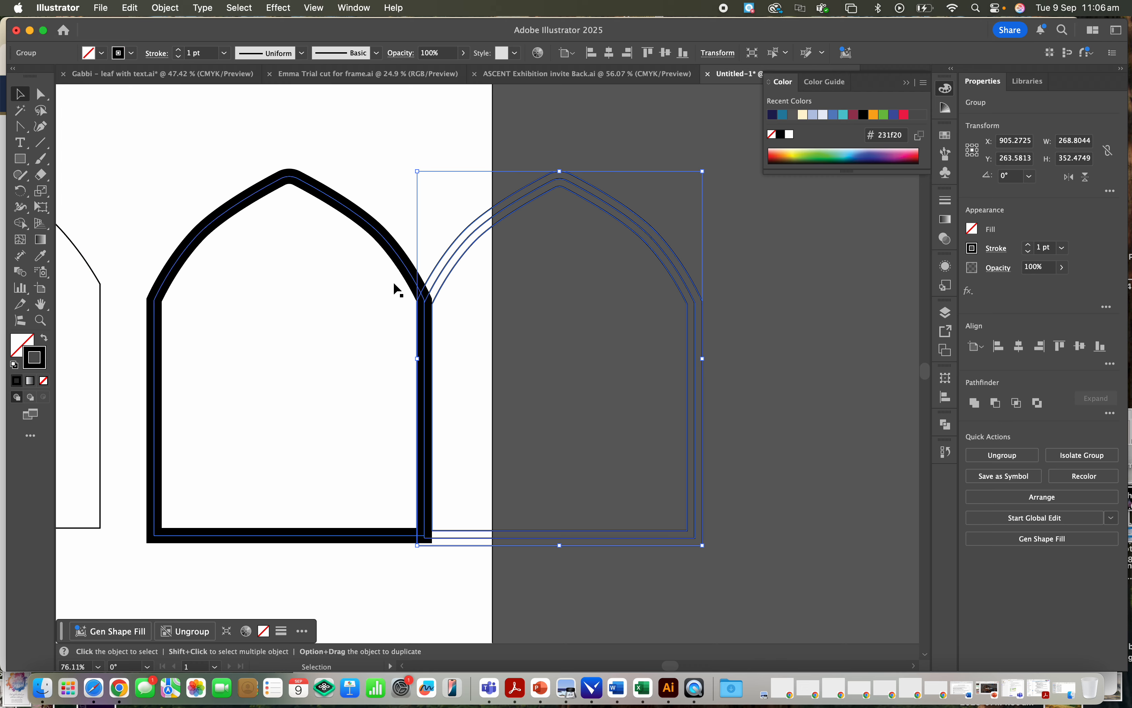
- Select only the centre path between the duplicated arch's inner and outer outlines with Direct Selection and delete it
click(442, 307)
scroll(442, 307, up, 5)
scroll(442, 305, up, 1)
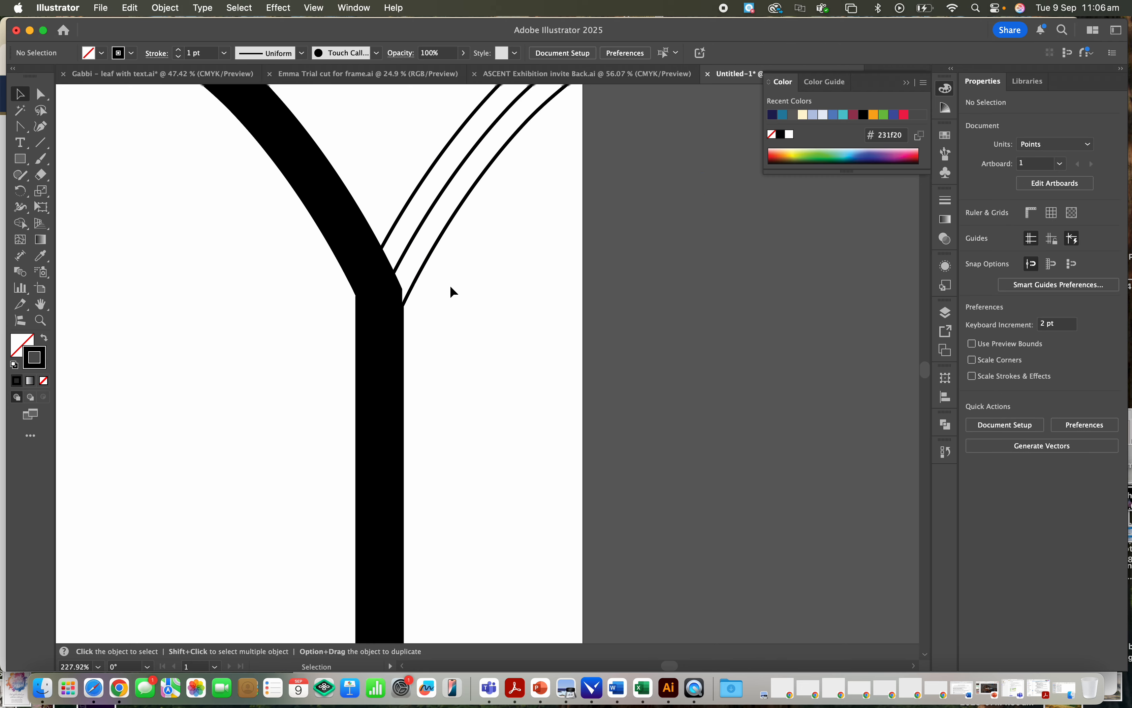
click(422, 224)
click(41, 93)
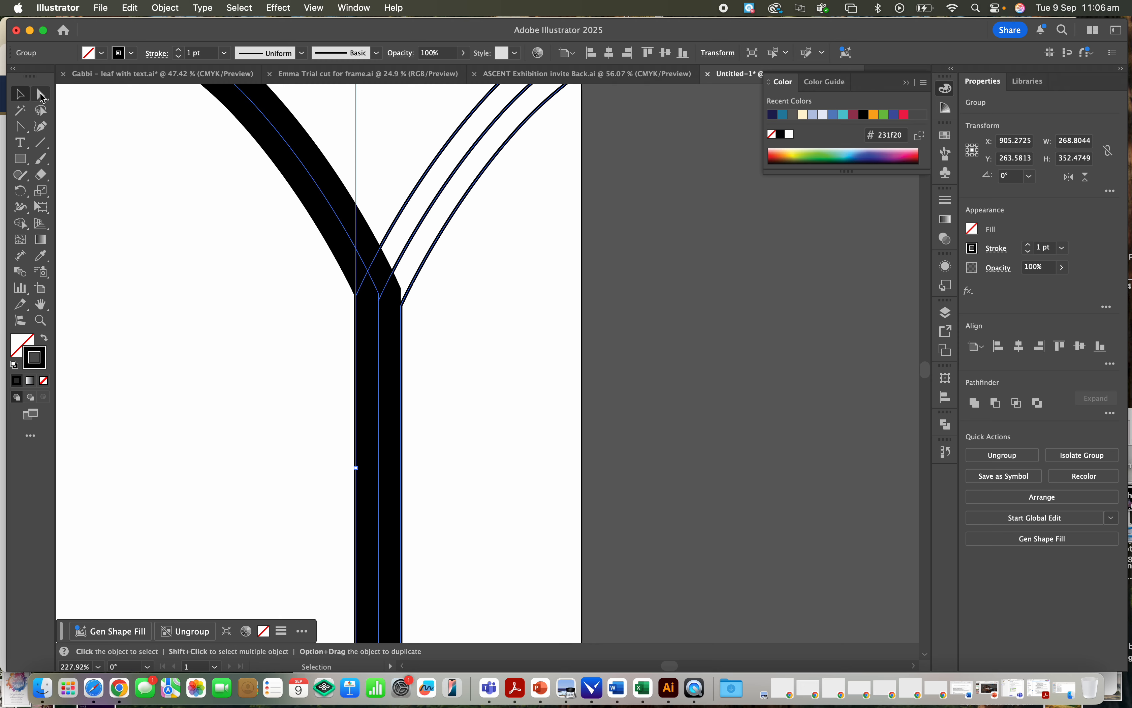
click(411, 242)
click(413, 239)
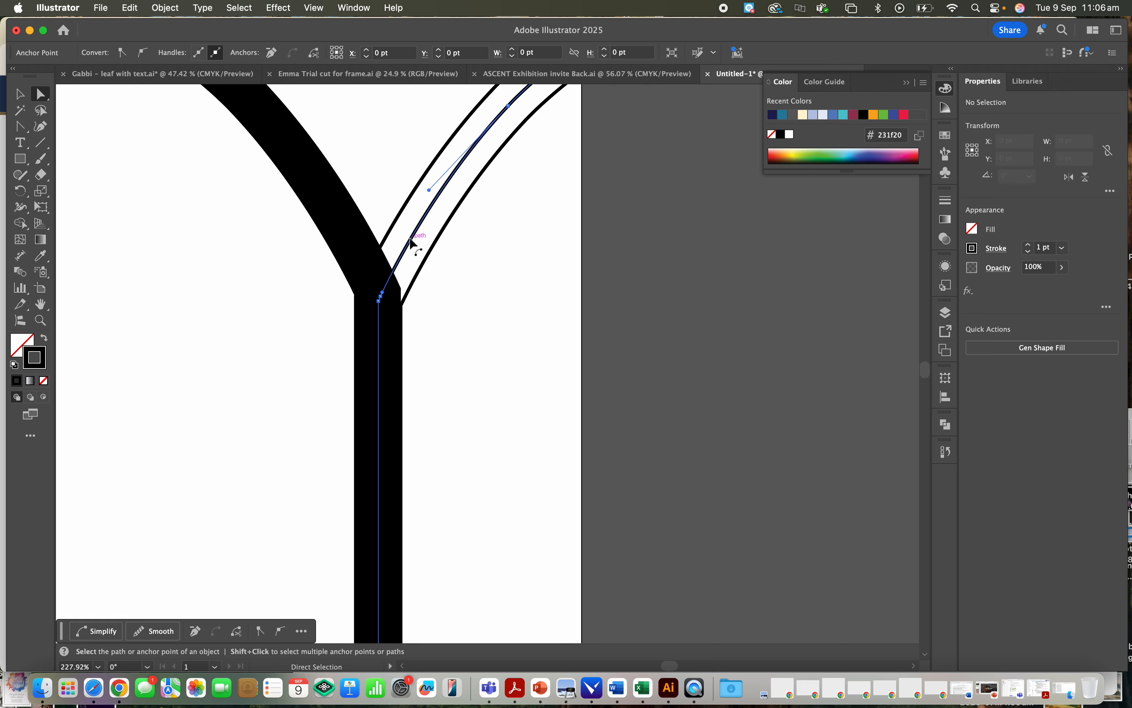
key(Delete)
click(413, 239)
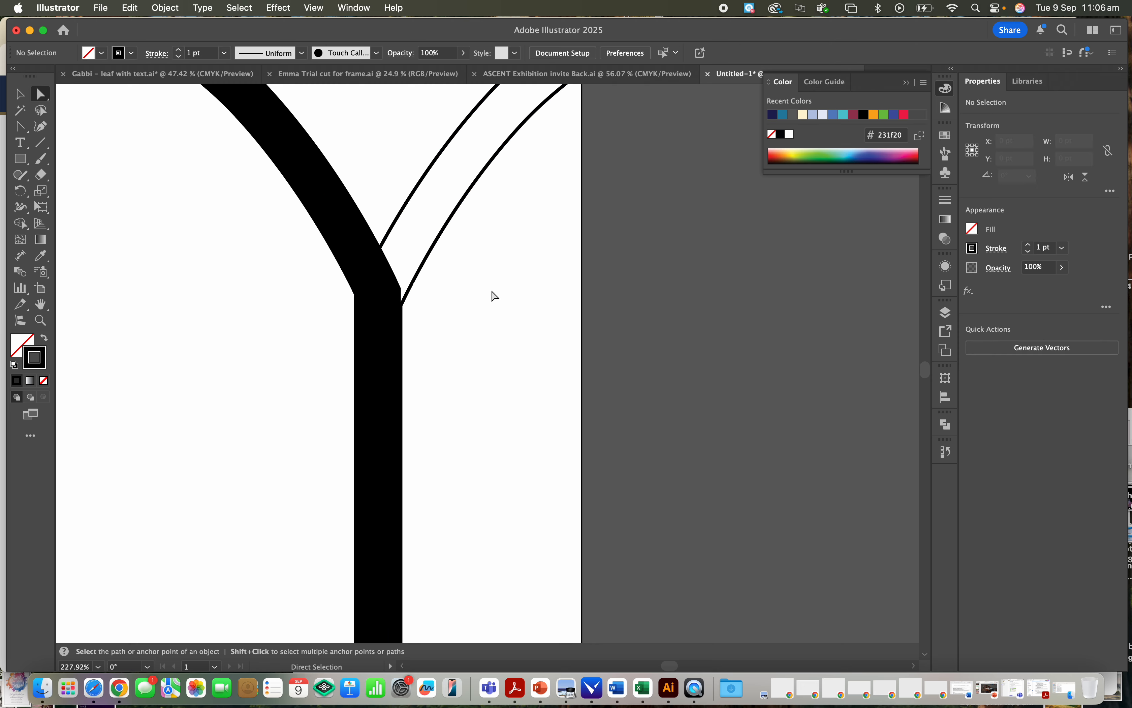
- Swap fill and stroke on the original arch frame so it has no fill and a black 1 pt stroke
scroll(489, 297, down, 10)
scroll(492, 301, up, 10)
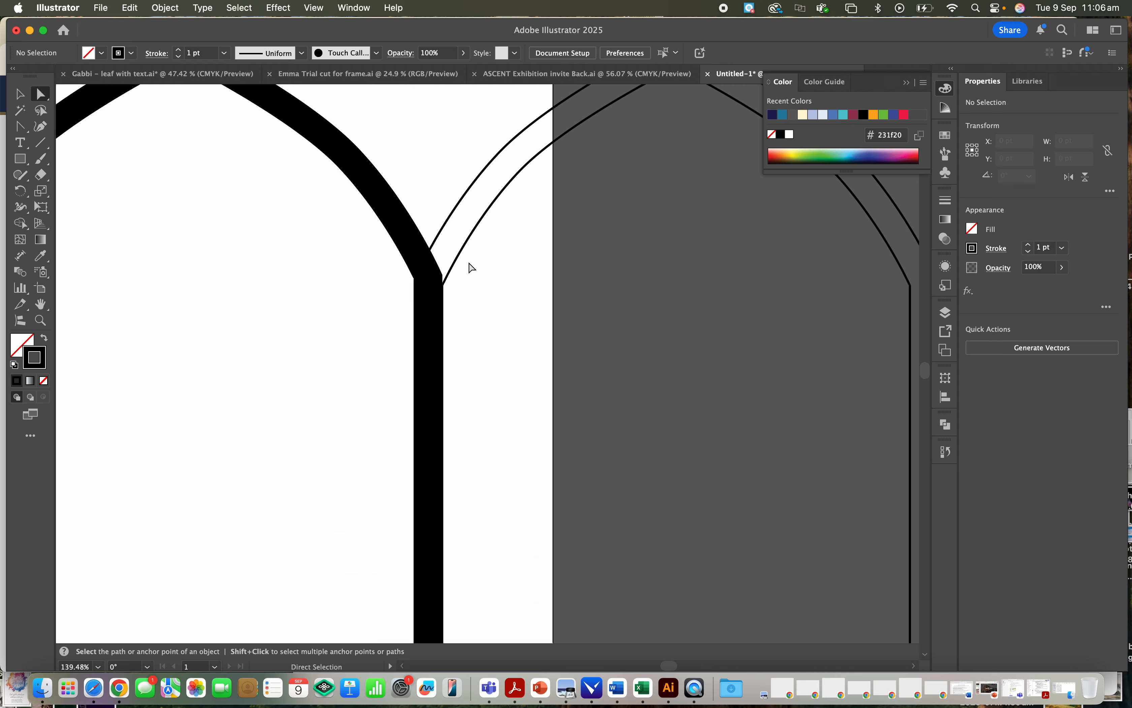
click(462, 256)
scroll(495, 270, right, 5)
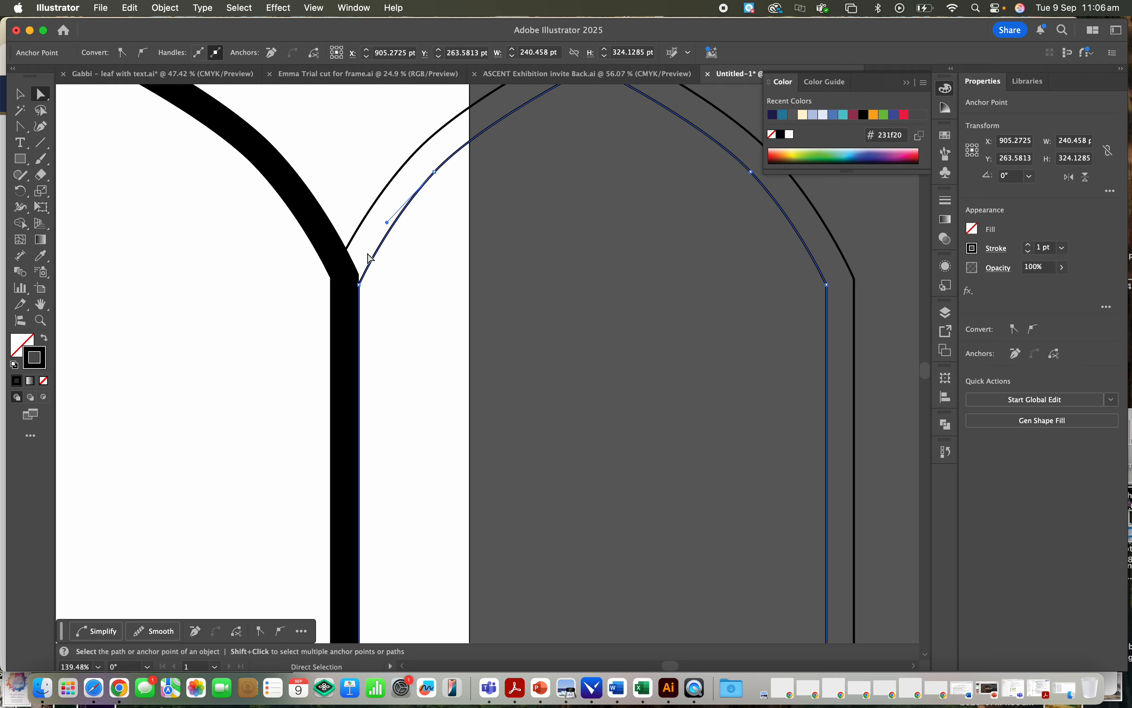
click(346, 272)
scroll(178, 295, up, 5)
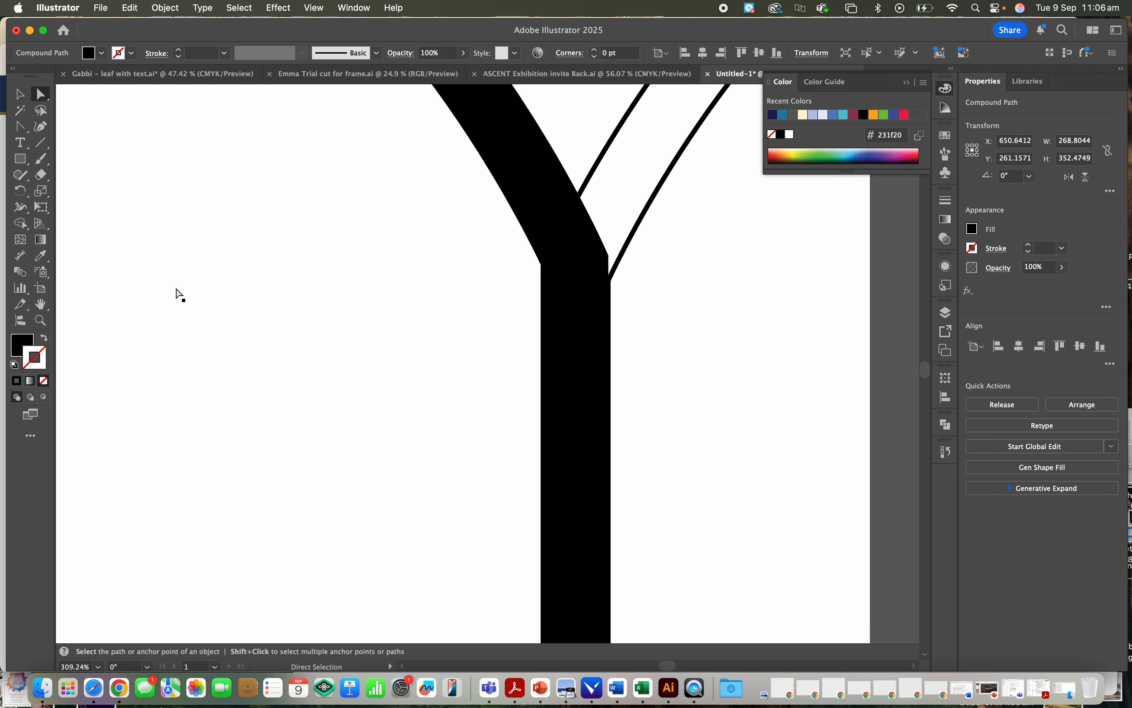
click(46, 343)
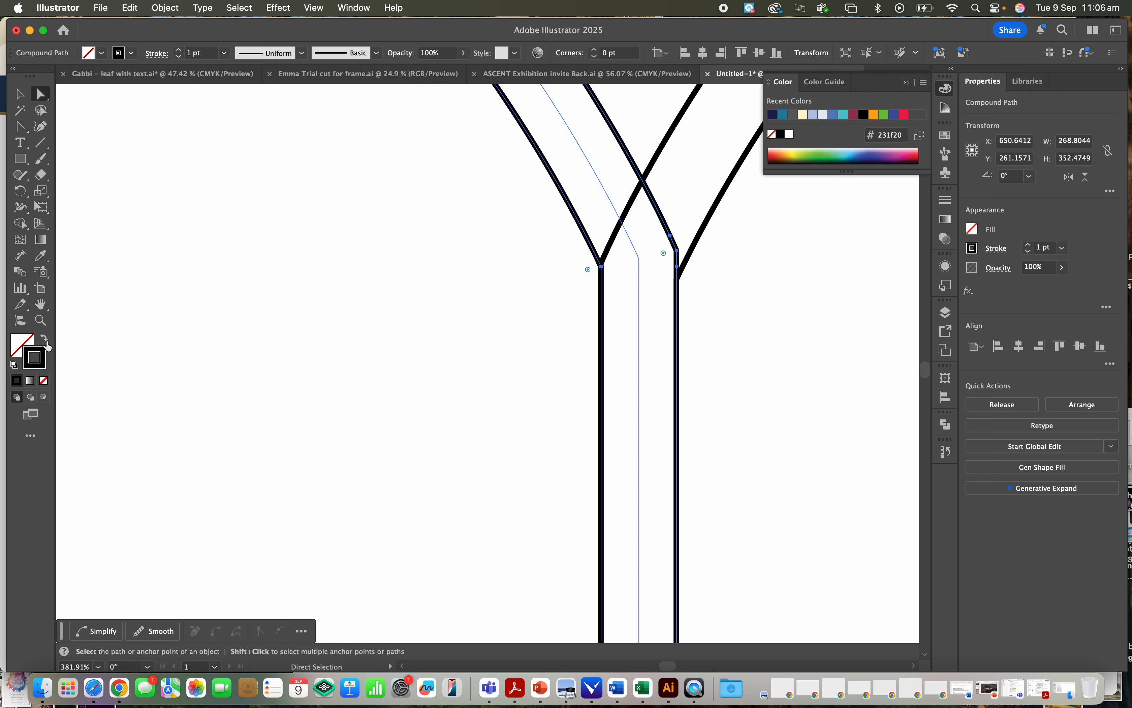
- Delete the unstroked, white-filled centre path inside the original arch frame
click(590, 169)
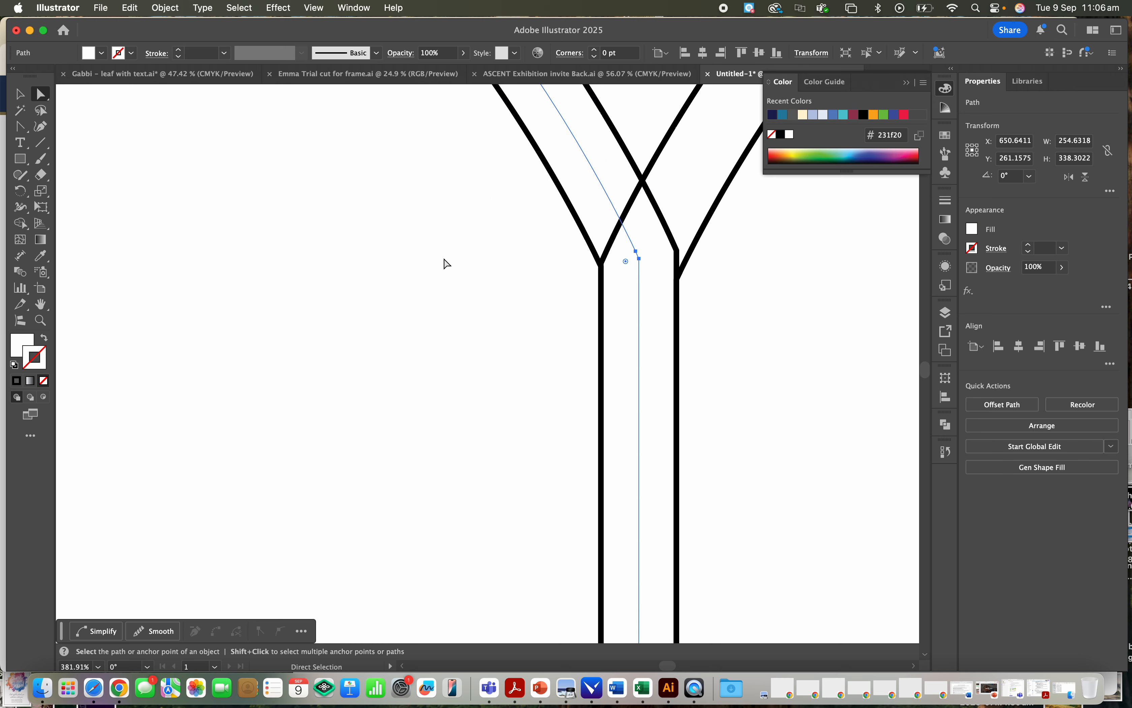
click(598, 177)
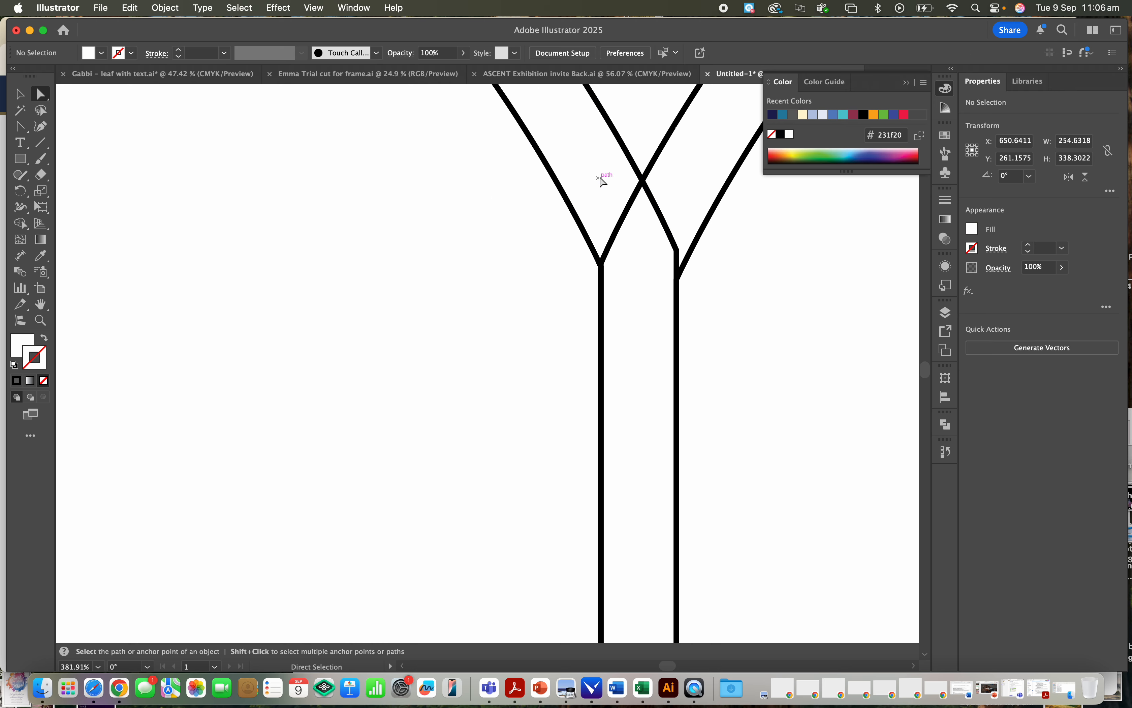
scroll(560, 255, down, 10)
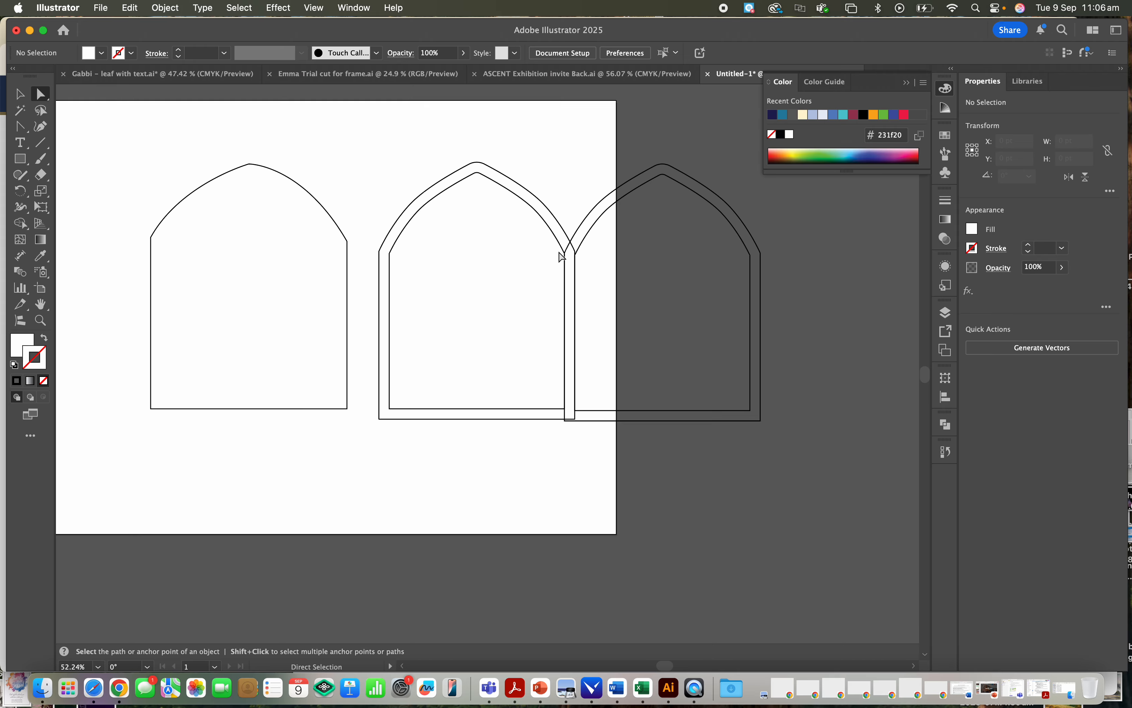
- Select both overlapping arch frames as whole objects, unite them with Pathfinder, and check the joined base edge
scroll(560, 255, up, 3)
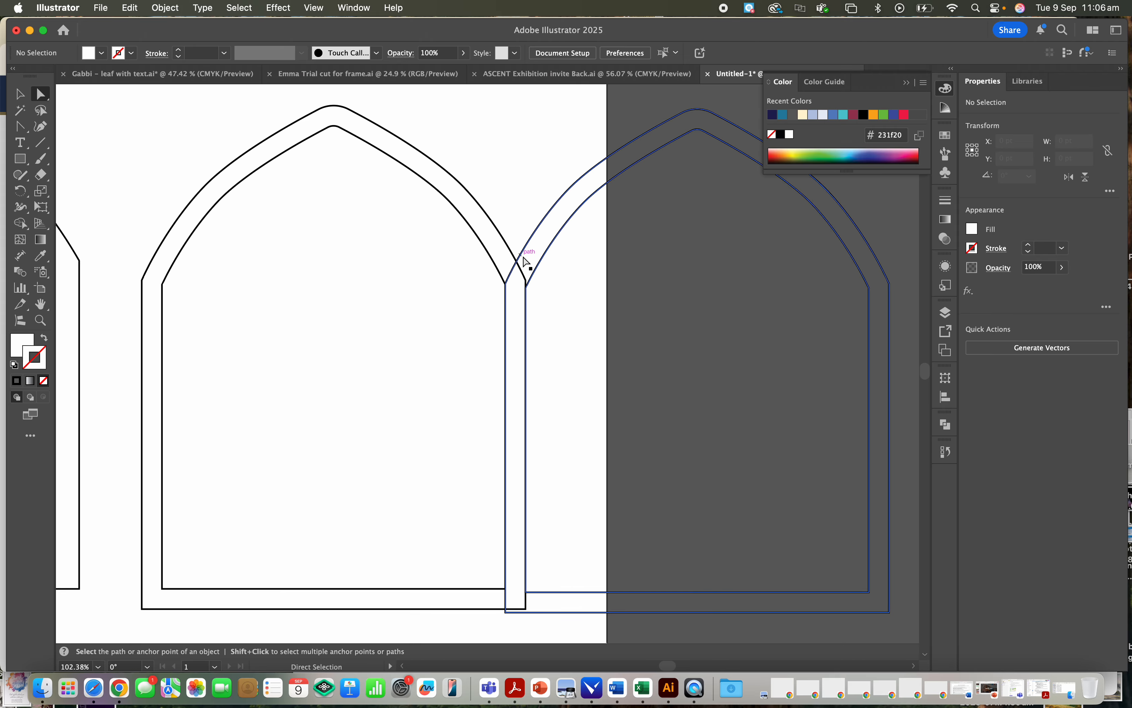
scroll(535, 265, up, 2)
click(528, 235)
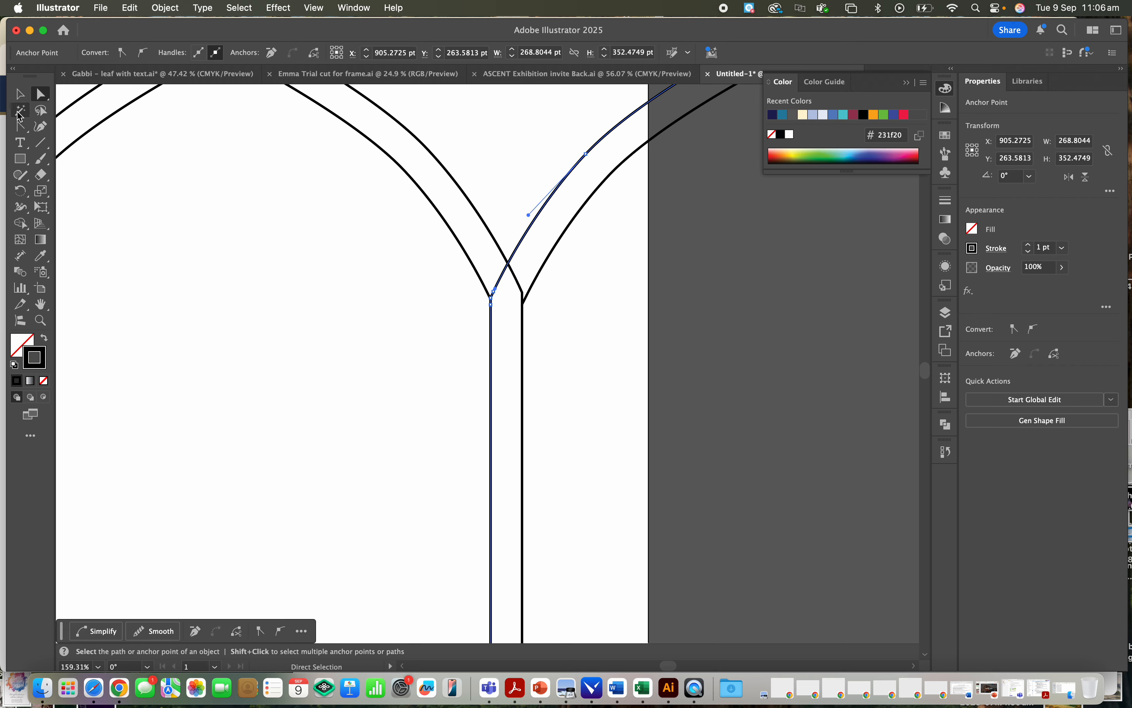
click(20, 94)
click(416, 324)
click(549, 255)
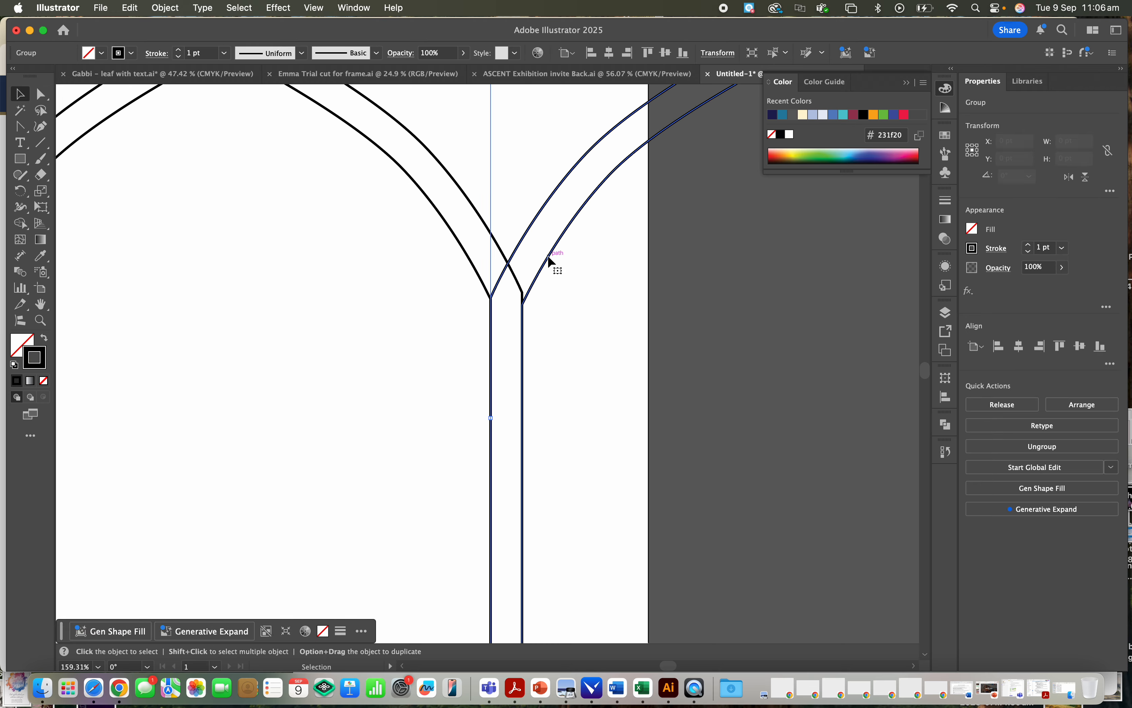
shift+click(479, 217)
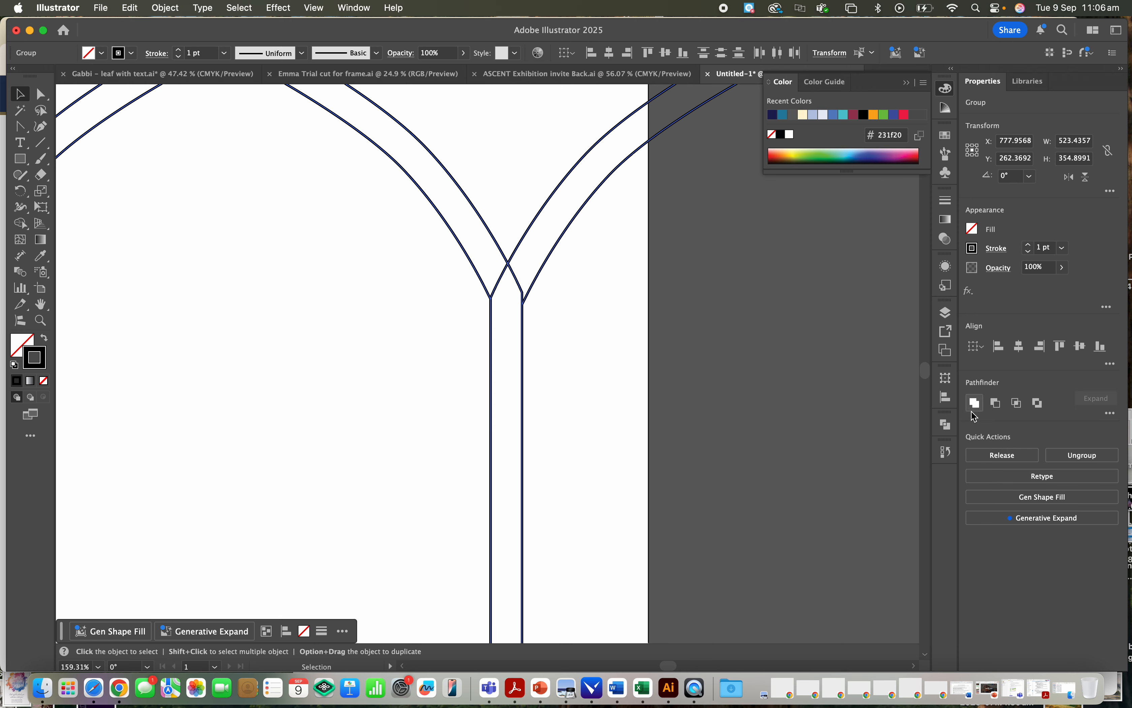
click(946, 423)
click(782, 454)
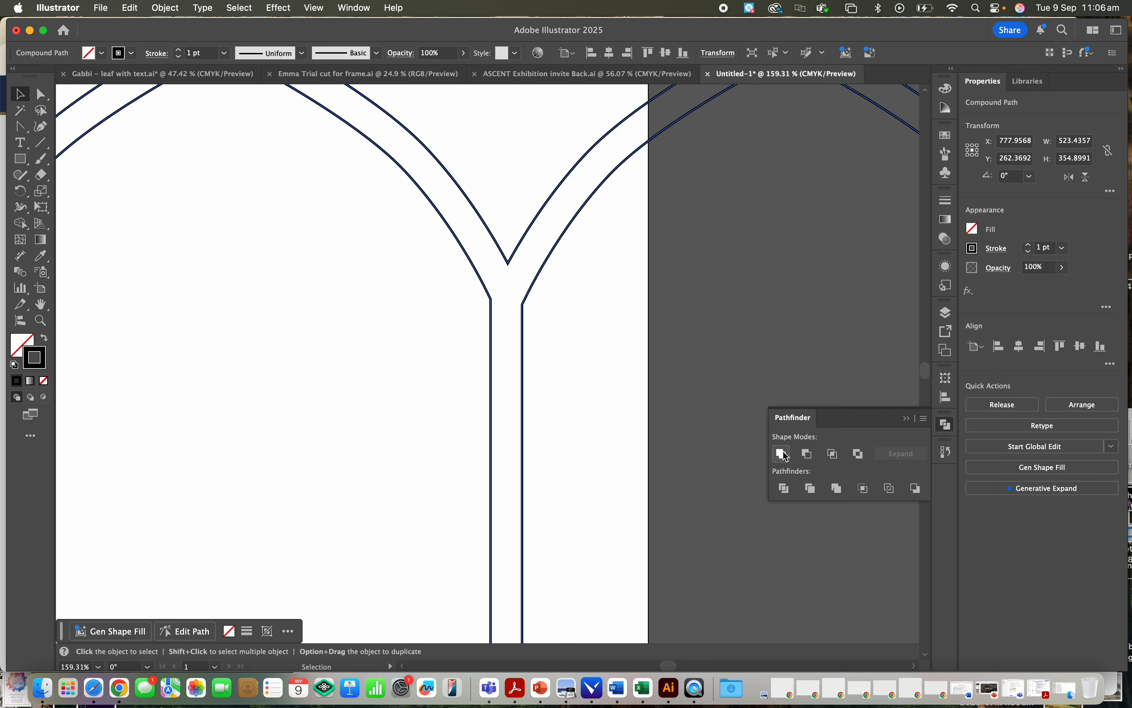
scroll(517, 317, down, 5)
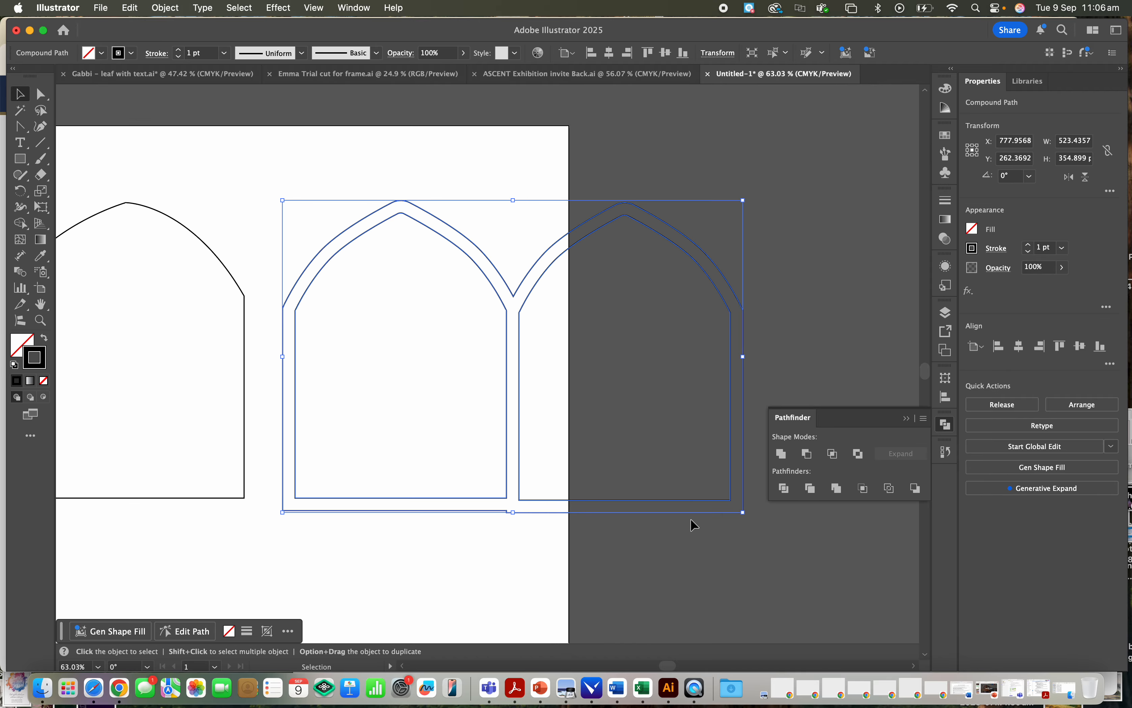
scroll(610, 473, up, 8)
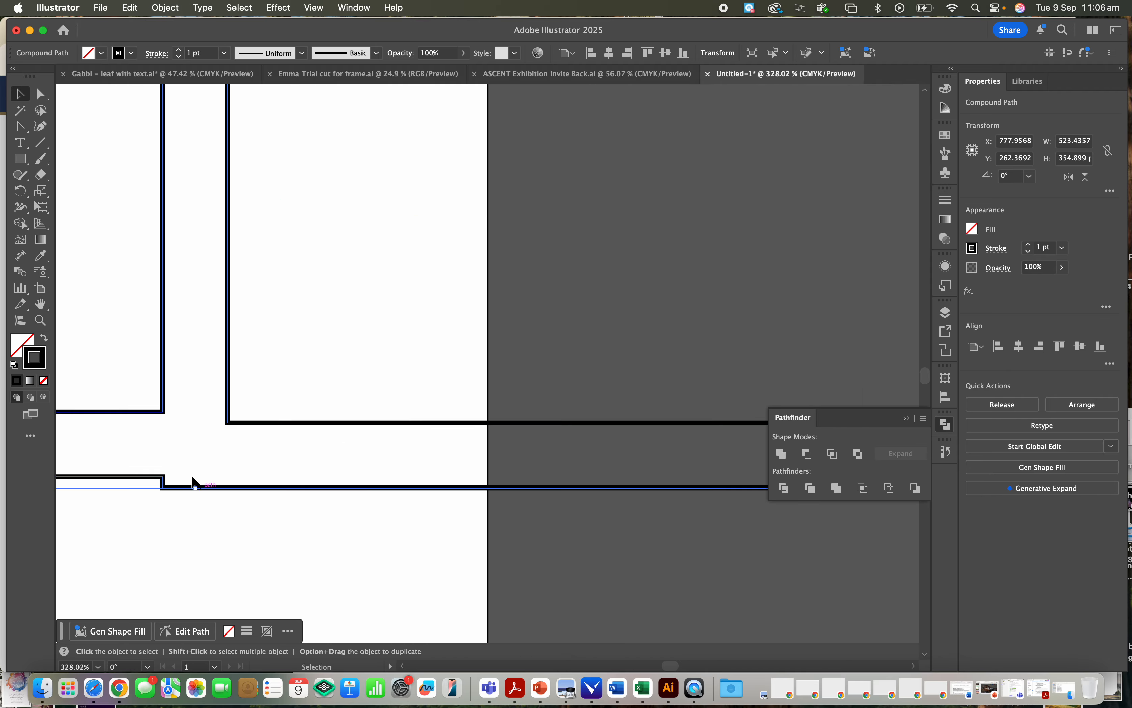
scroll(201, 490, down, 9)
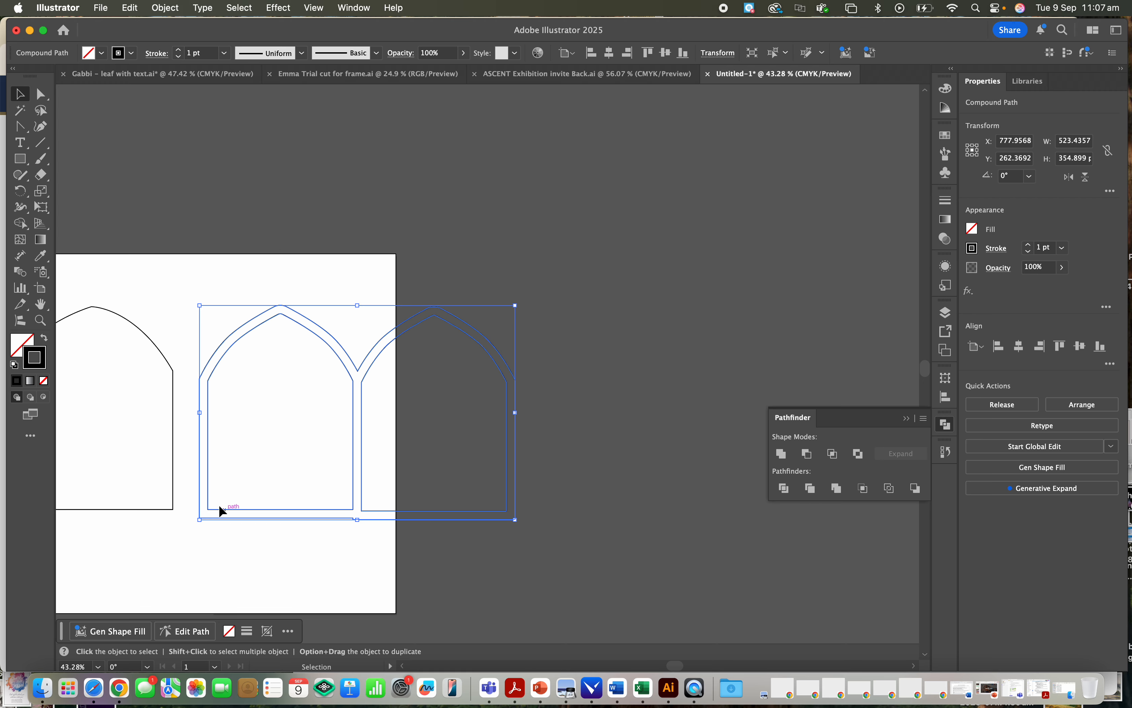
- Draw a rectangle about 20.7 by 32.3 pt across the base strip, beside the double-arch frame's lower-left corner
scroll(243, 508, up, 7)
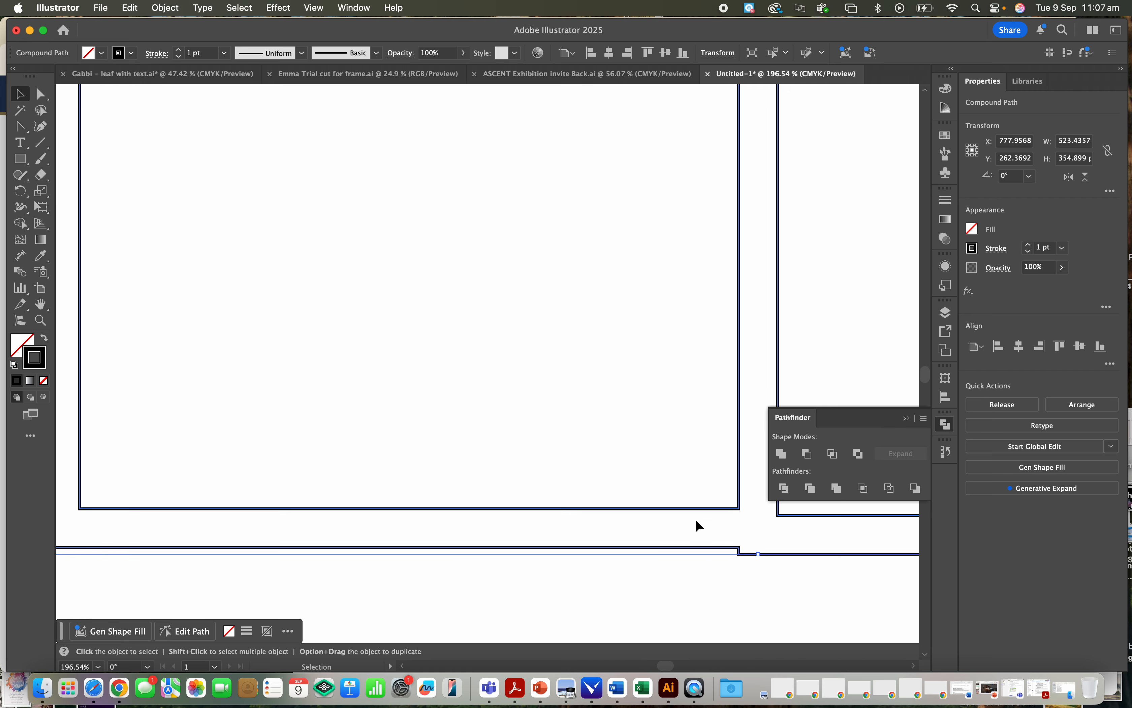
scroll(615, 489, up, 3)
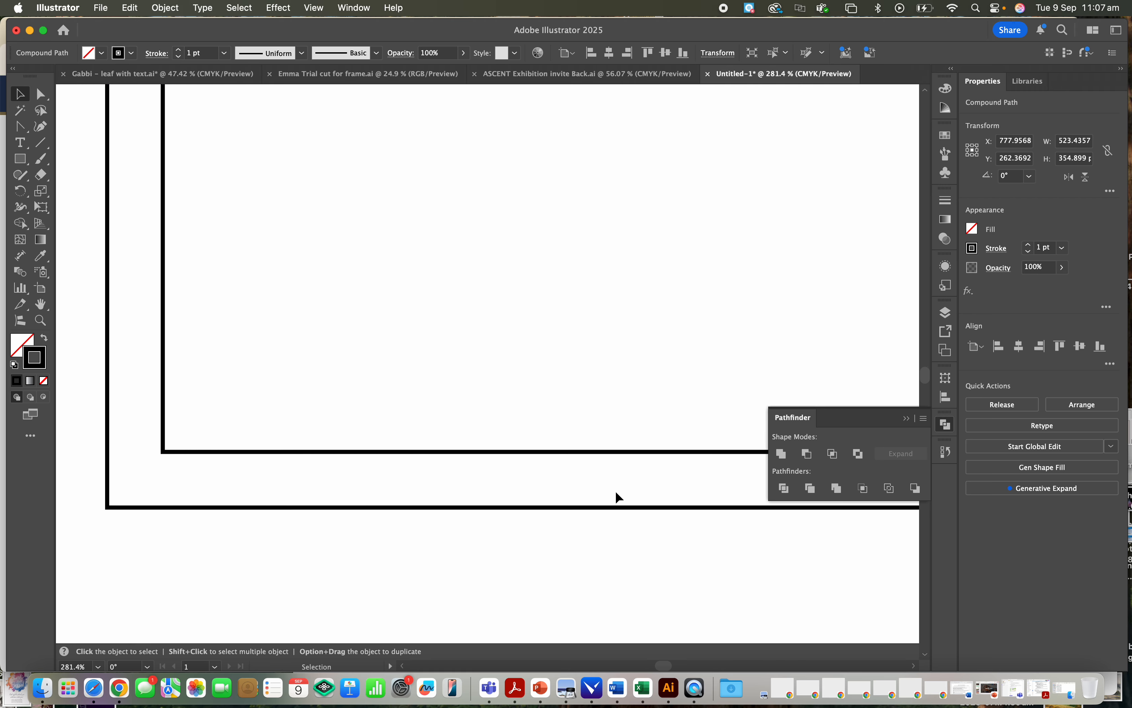
click(19, 158)
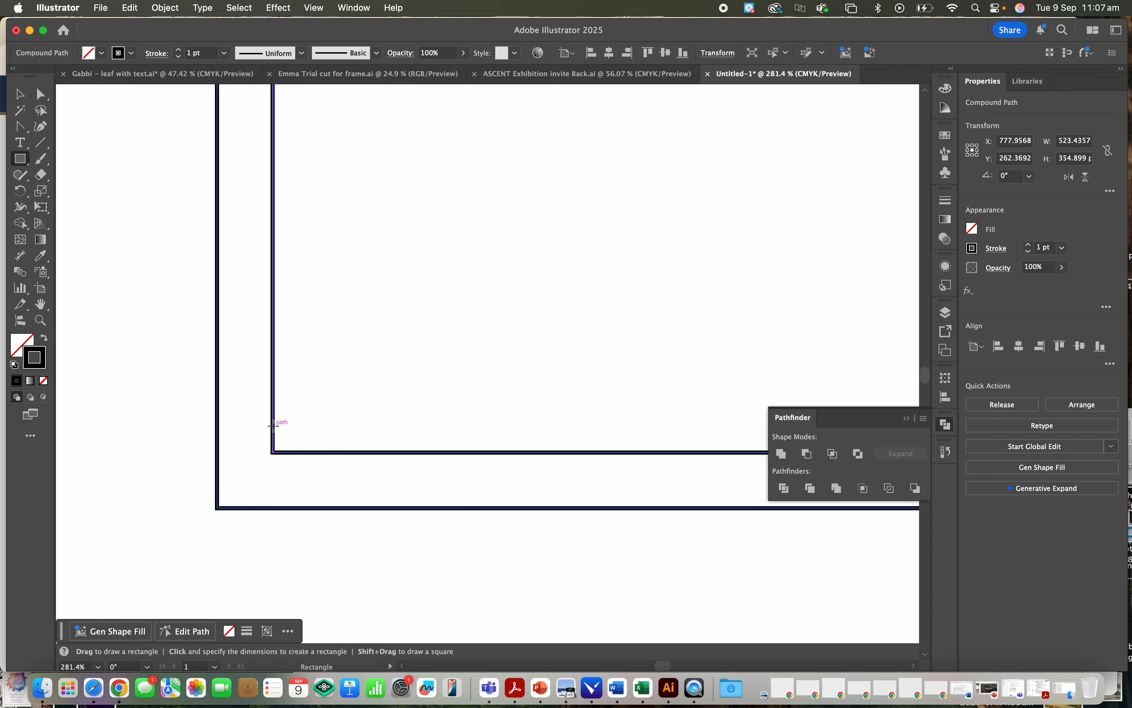
mouse_move(273, 425)
mouse_down()
mouse_move(286, 495)
mouse_move(355, 552)
mouse_up()
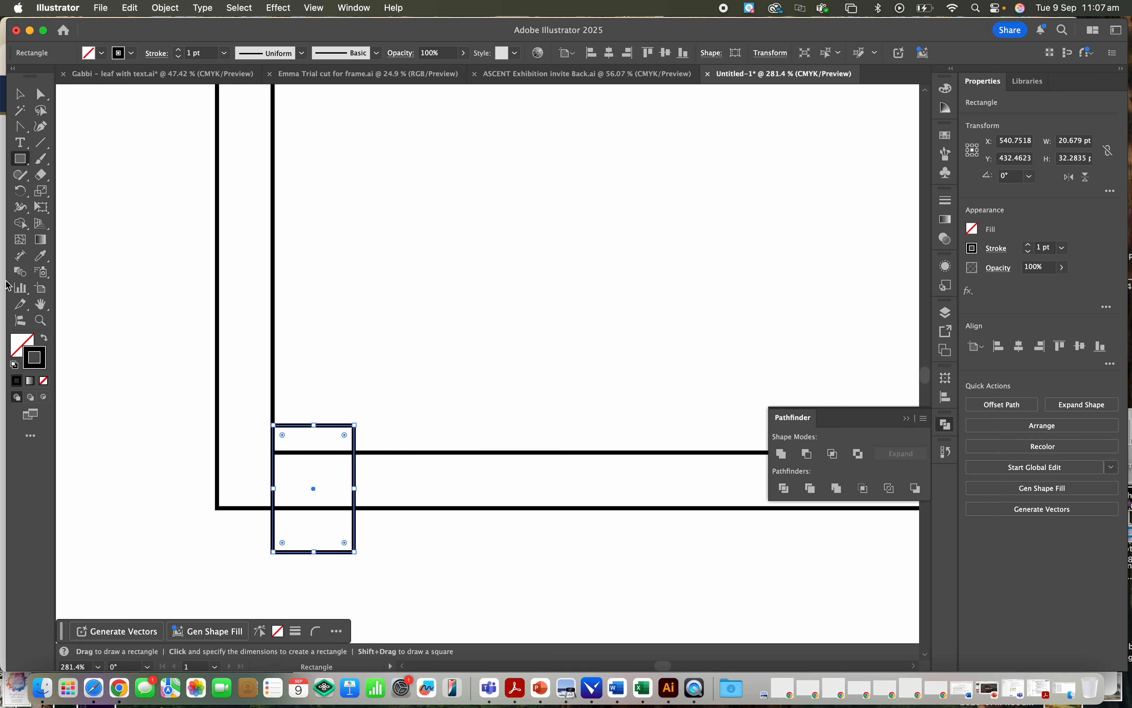
- Select the small rectangle together with the double-arch frame and subtract it with Pathfinder Minus Front to cut a gap in the base
click(22, 94)
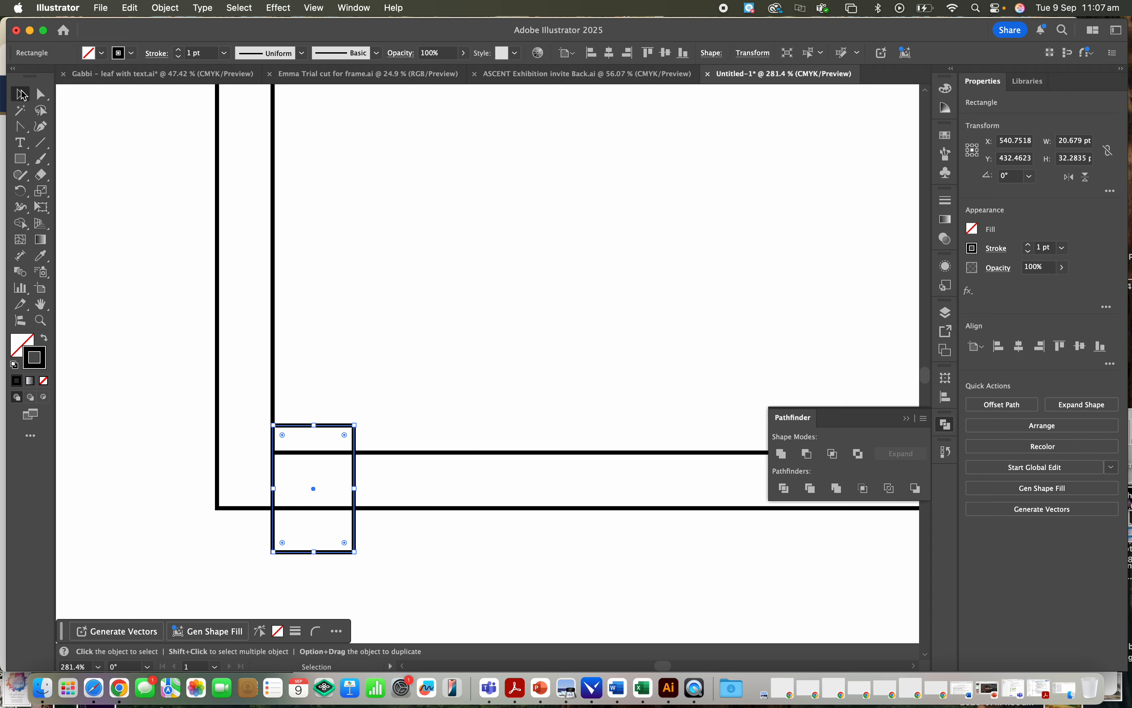
click(272, 284)
shift+click(345, 431)
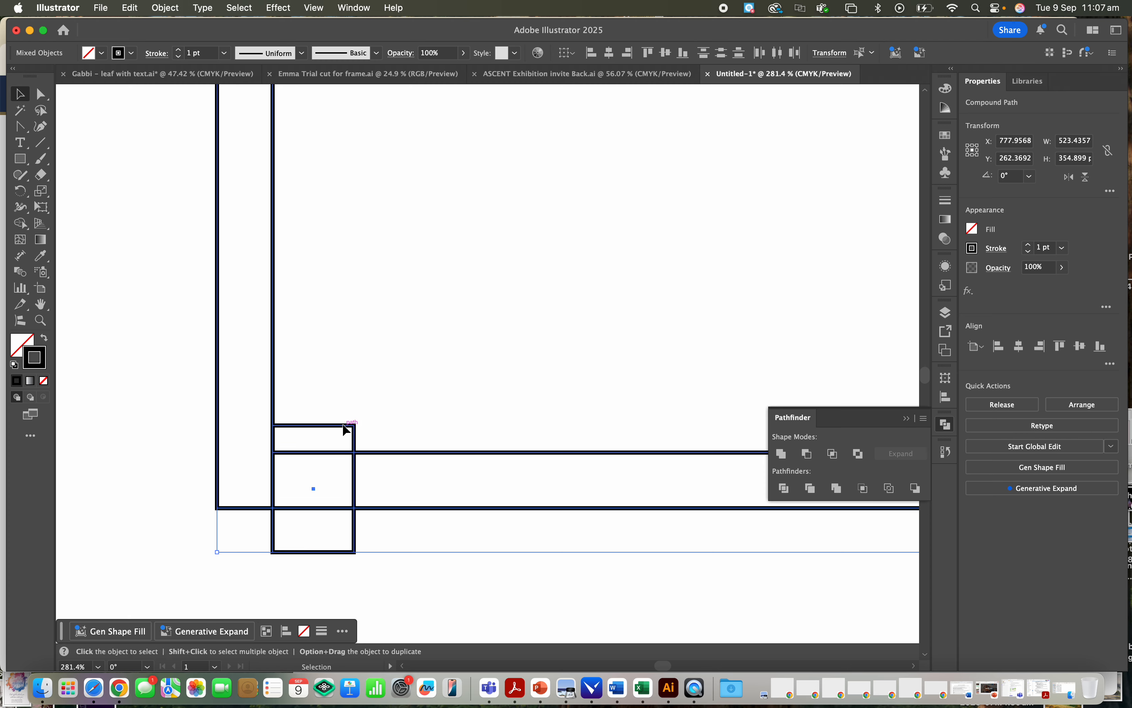
click(809, 458)
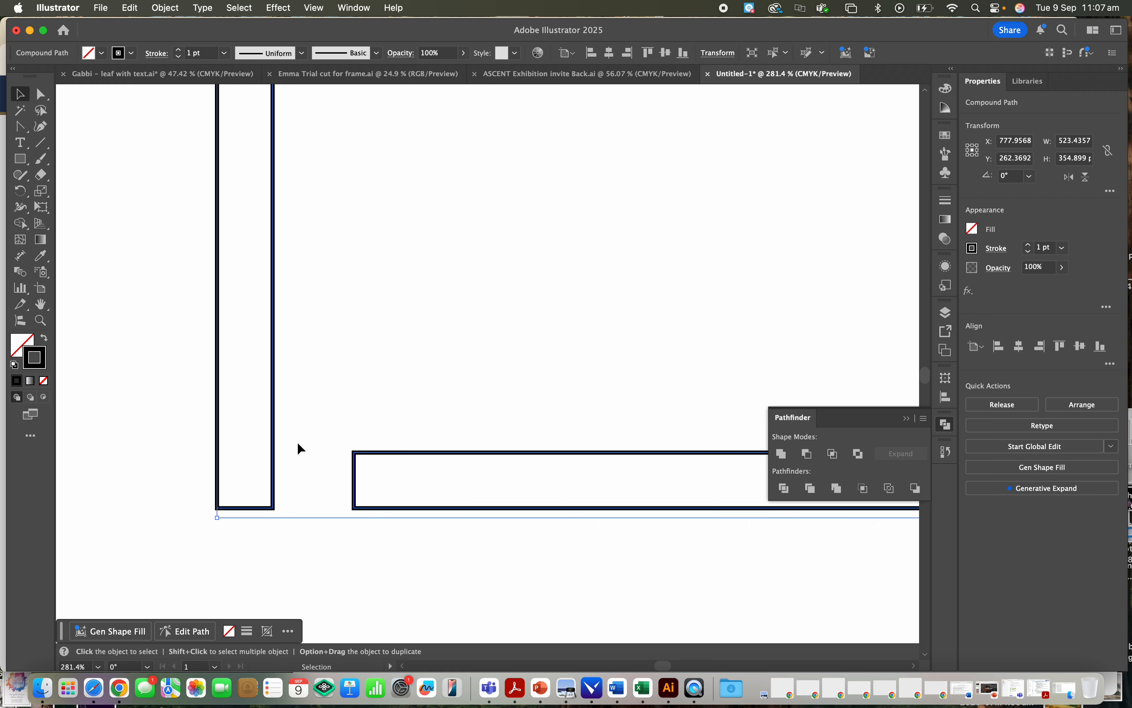
alt+scroll(285, 466, down, 10)
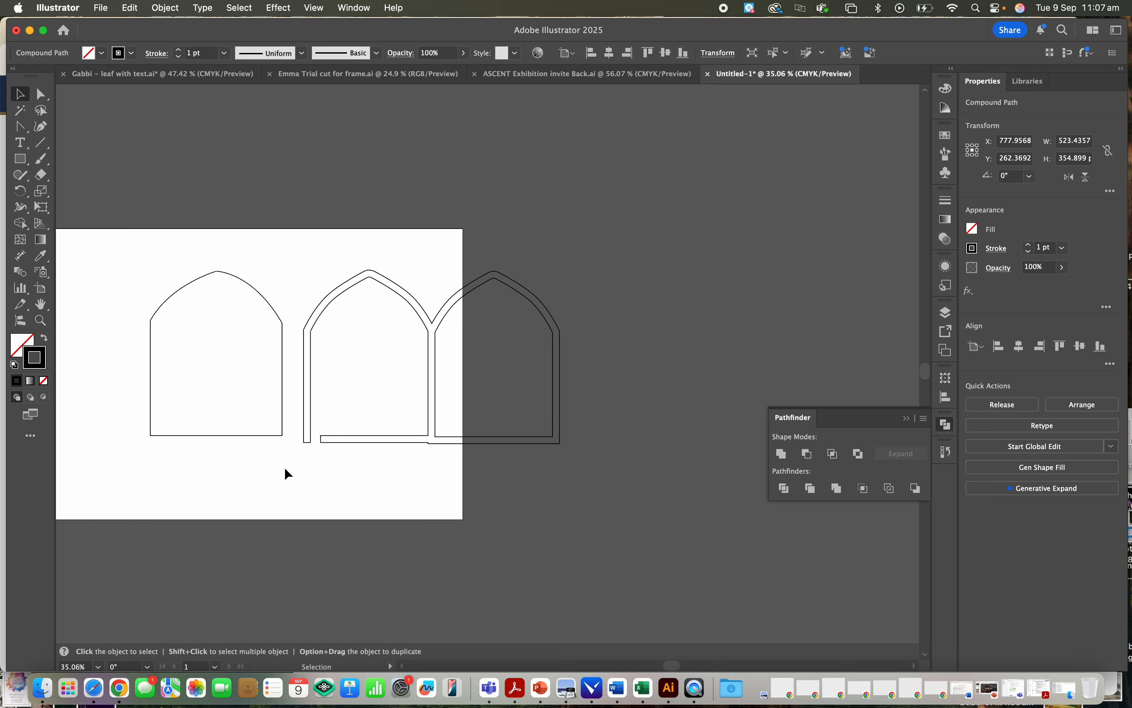
- Draw a rectangle about 119 by 144 pt in the empty area to the upper left of the single arch
alt+scroll(285, 468, up, 5)
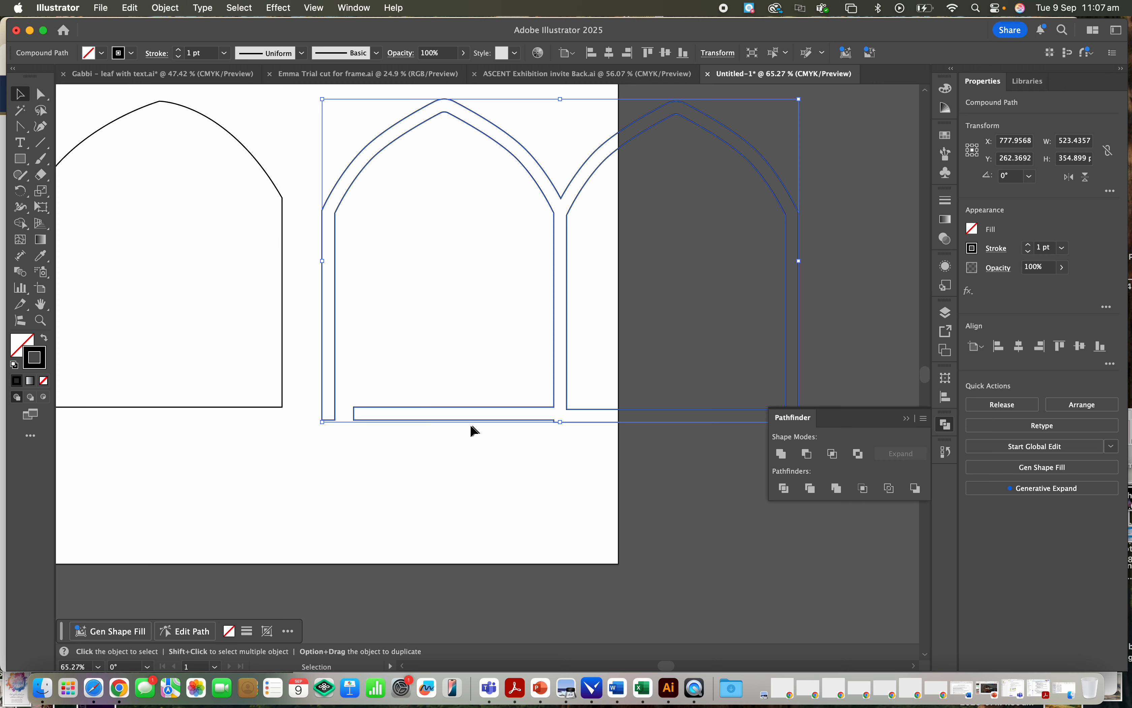
scroll(352, 387, up, 2)
scroll(352, 388, left, 10)
scroll(352, 387, up, 5)
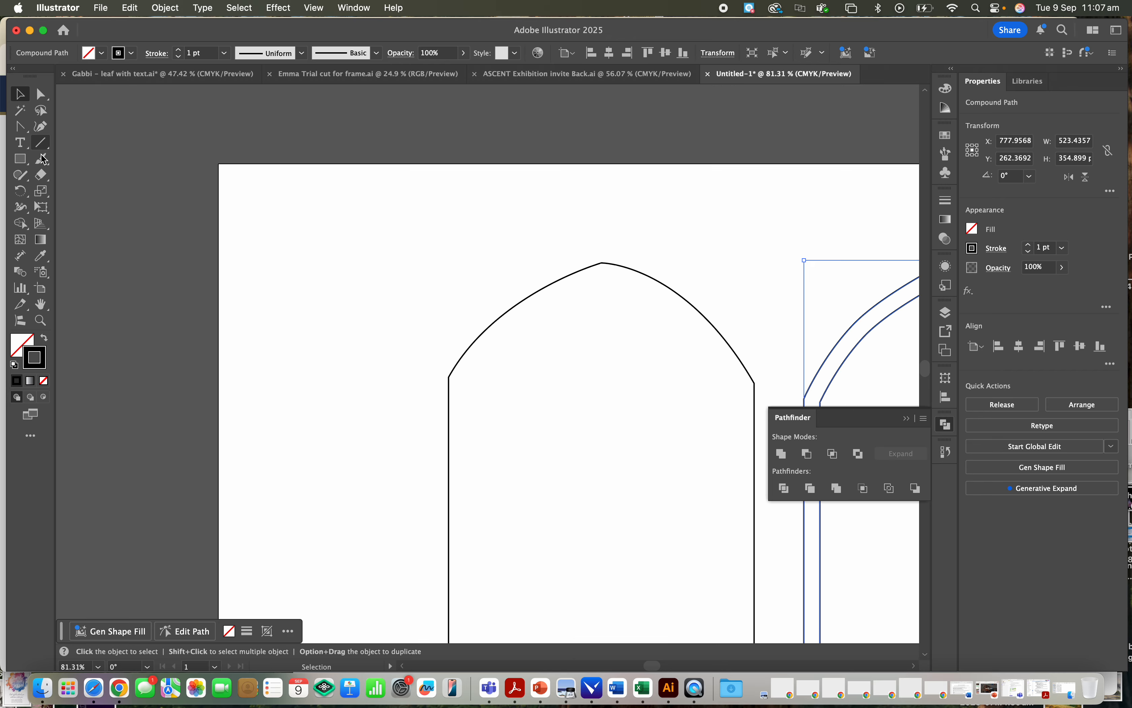
click(20, 159)
drag(288, 233, 424, 396)
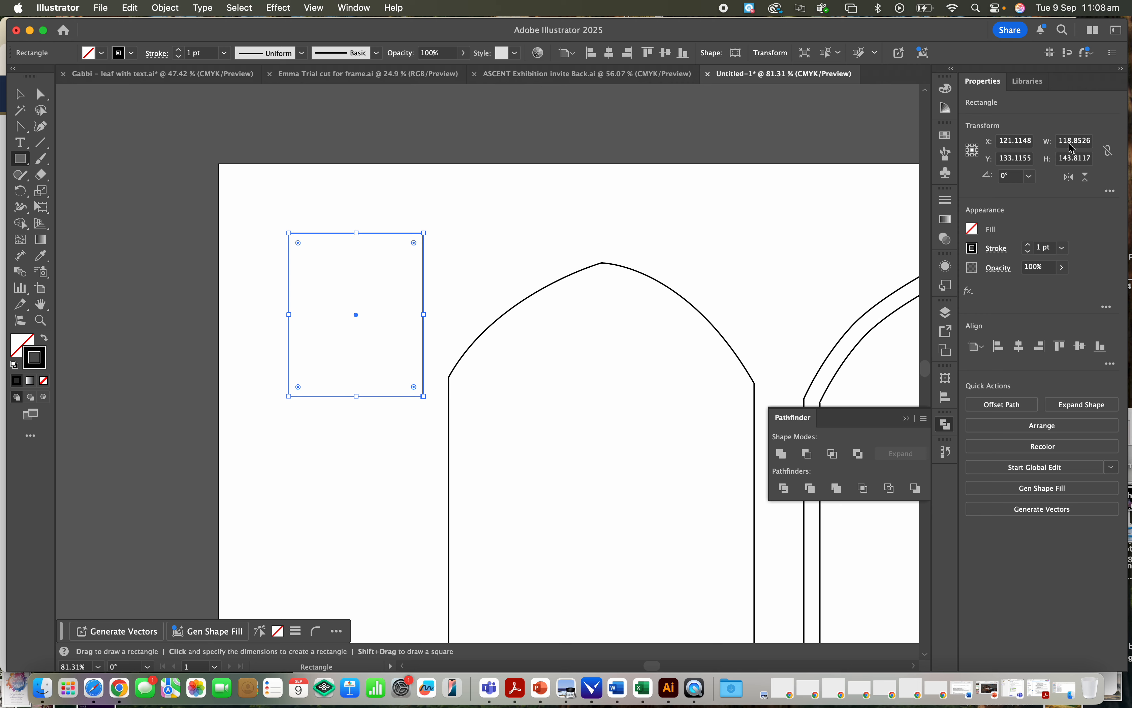
- Set the new rectangle's width to 7 cm
click(1080, 141)
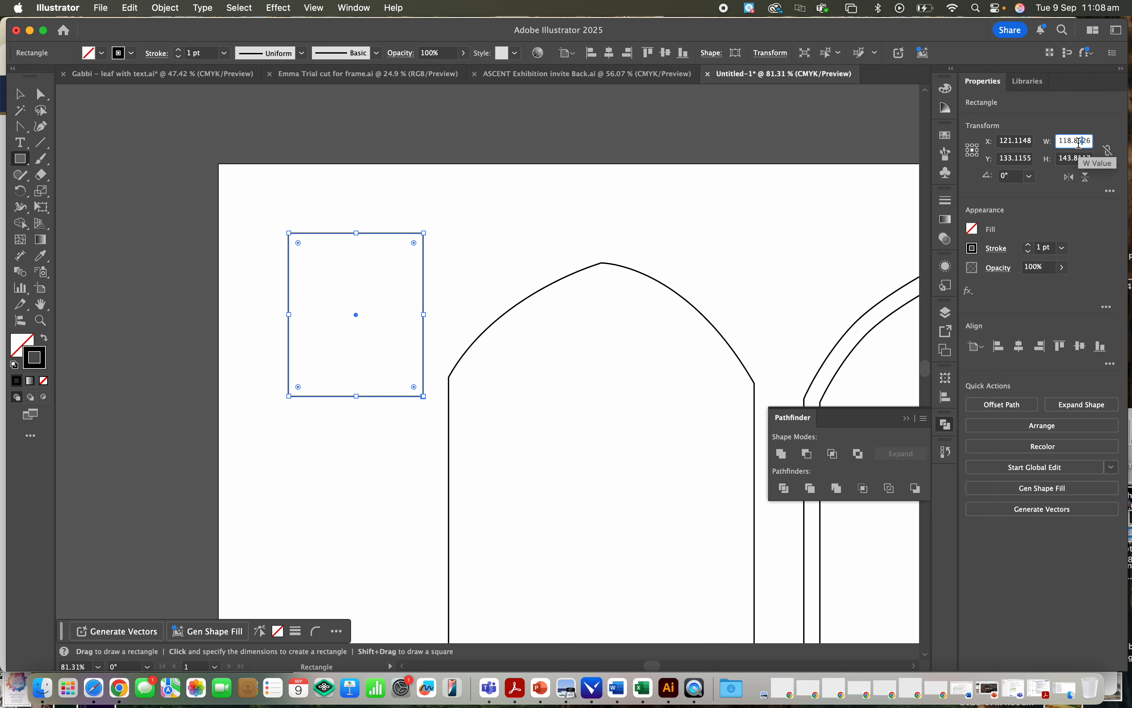
double_click(1079, 142)
key(Right)
key(Right)
key(Right)
drag(1089, 140, 988, 132)
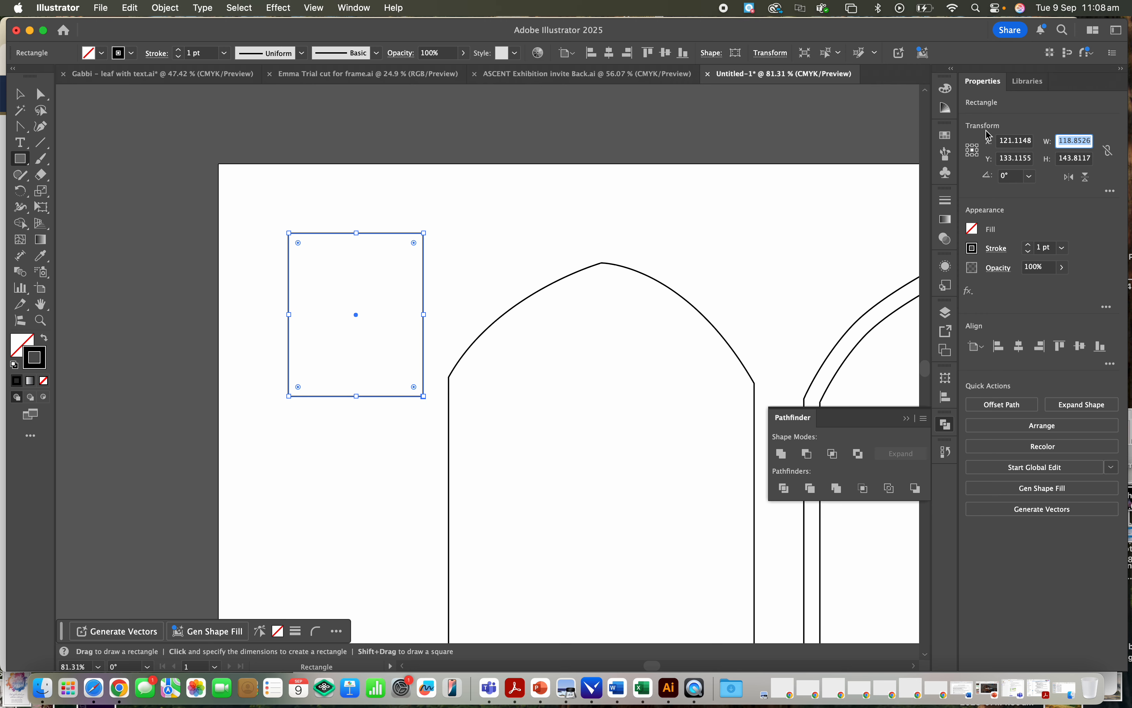
text(7cm)
key(Return)
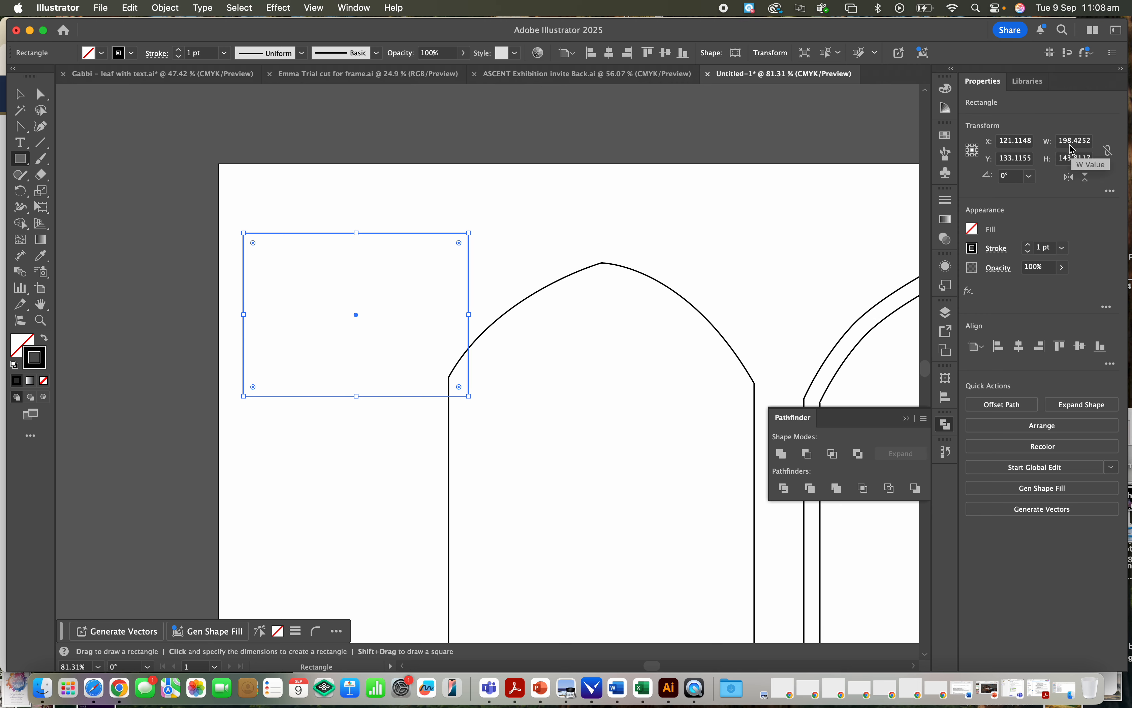
- Set the rectangle's height to 6 cm, and turn width and height proportion locking on and off again
click(1085, 160)
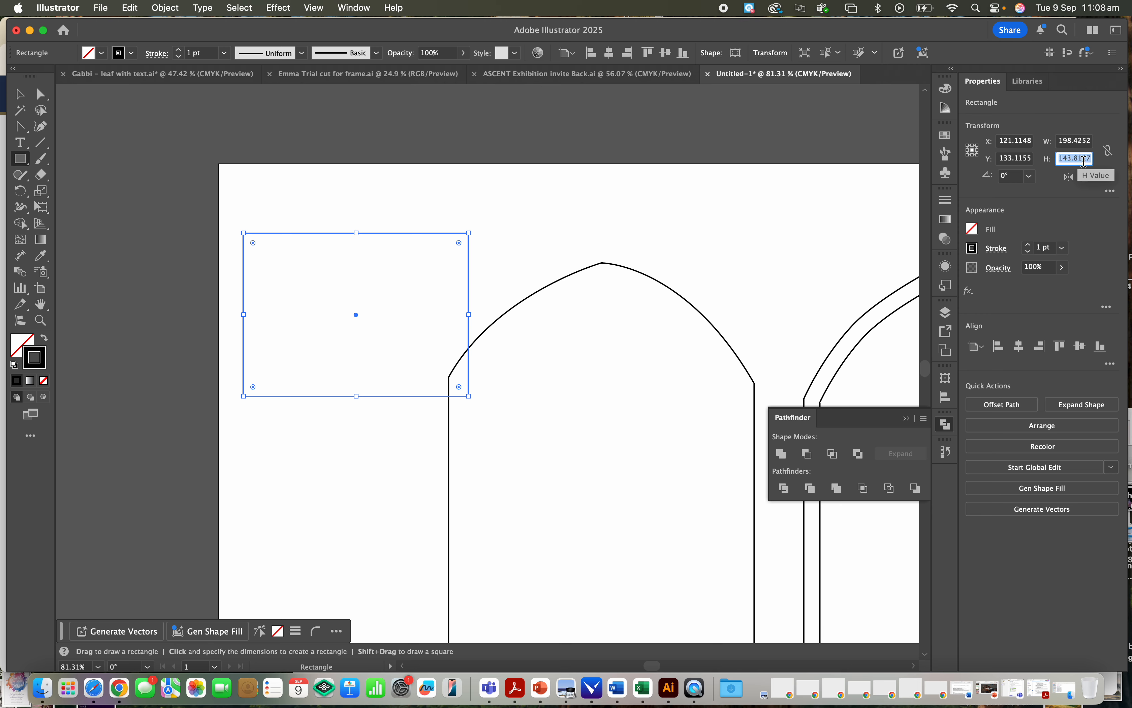
text(6cm)
key(Return)
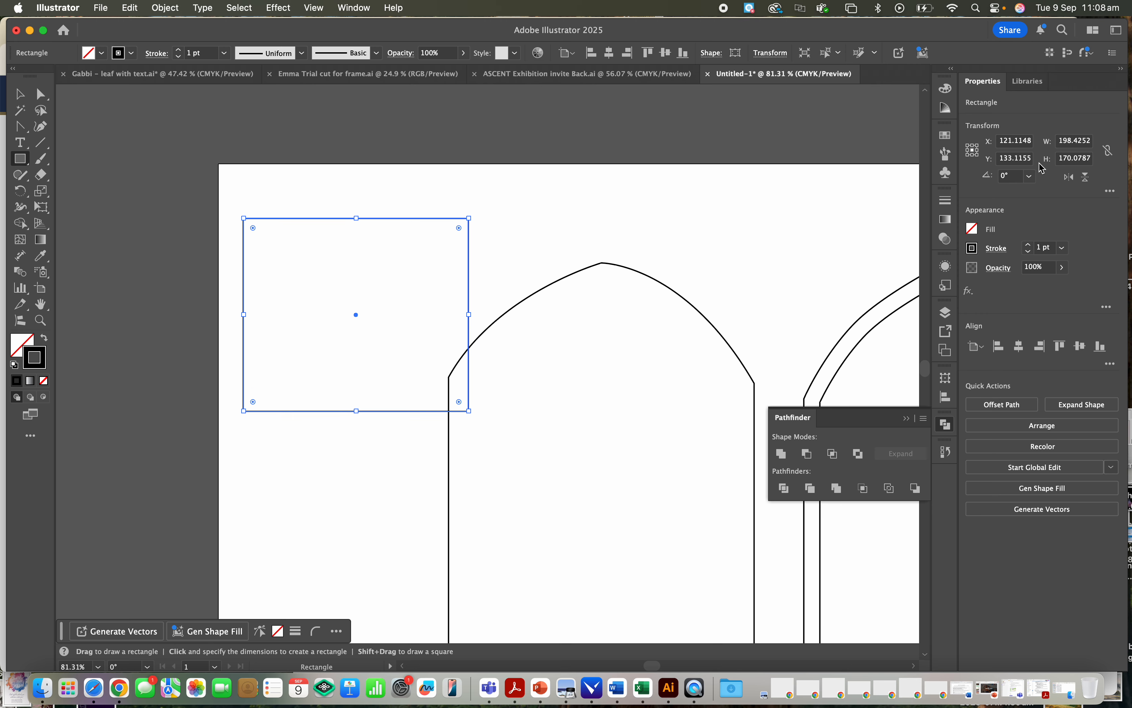
click(1111, 152)
click(1113, 152)
- Draw a star about 175 by 155 pt above the single arch with the Star tool, reducing it to three points
click(19, 160)
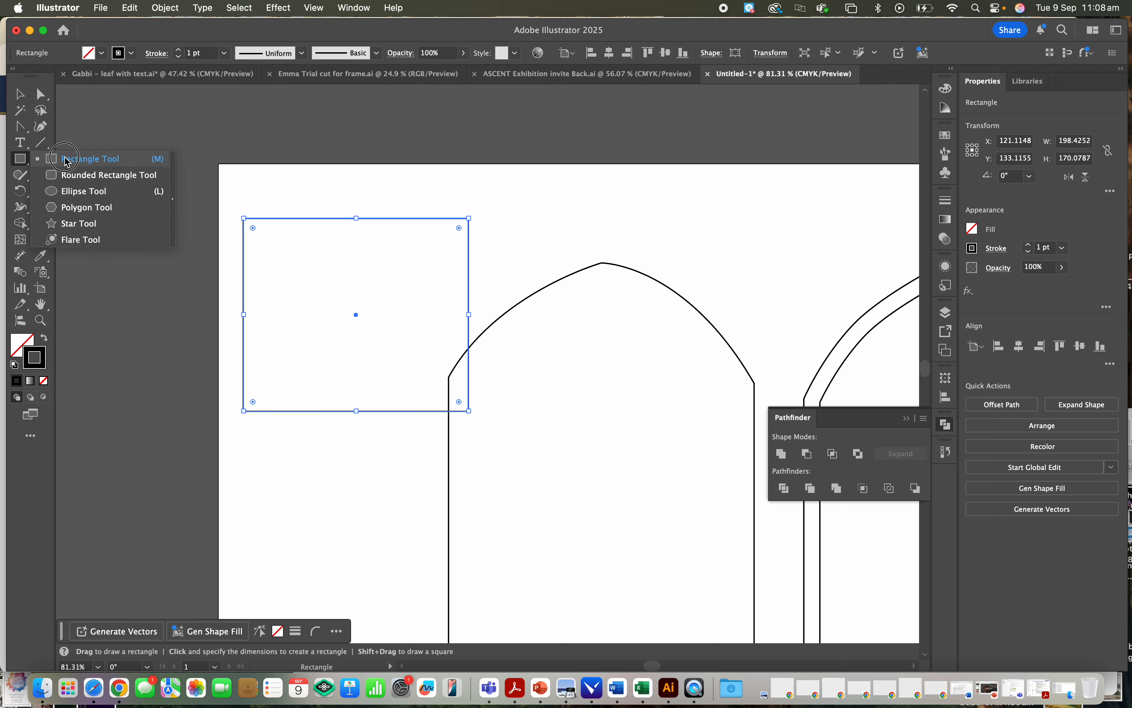
click(86, 223)
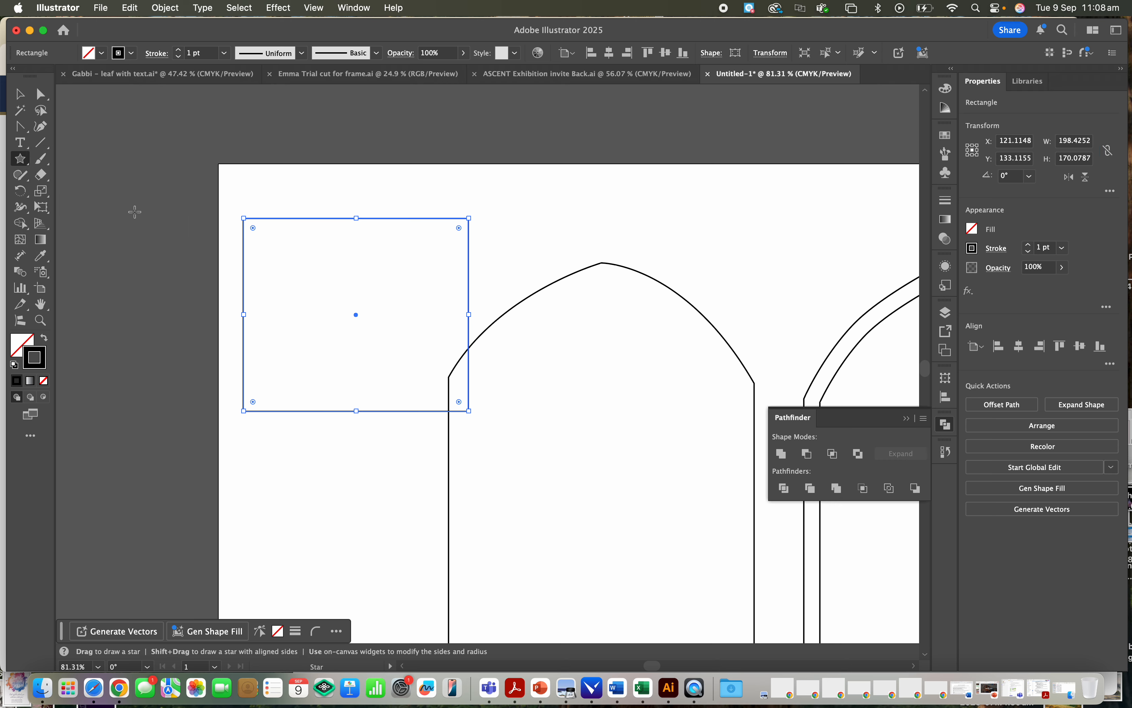
drag(670, 199, 767, 260)
key(Up)
key(Up)
key(Up)
key(Up)
key(Up)
key(Down)
key(Down)
key(Down)
key(Down)
key(Down)
key(Down)
key(Down)
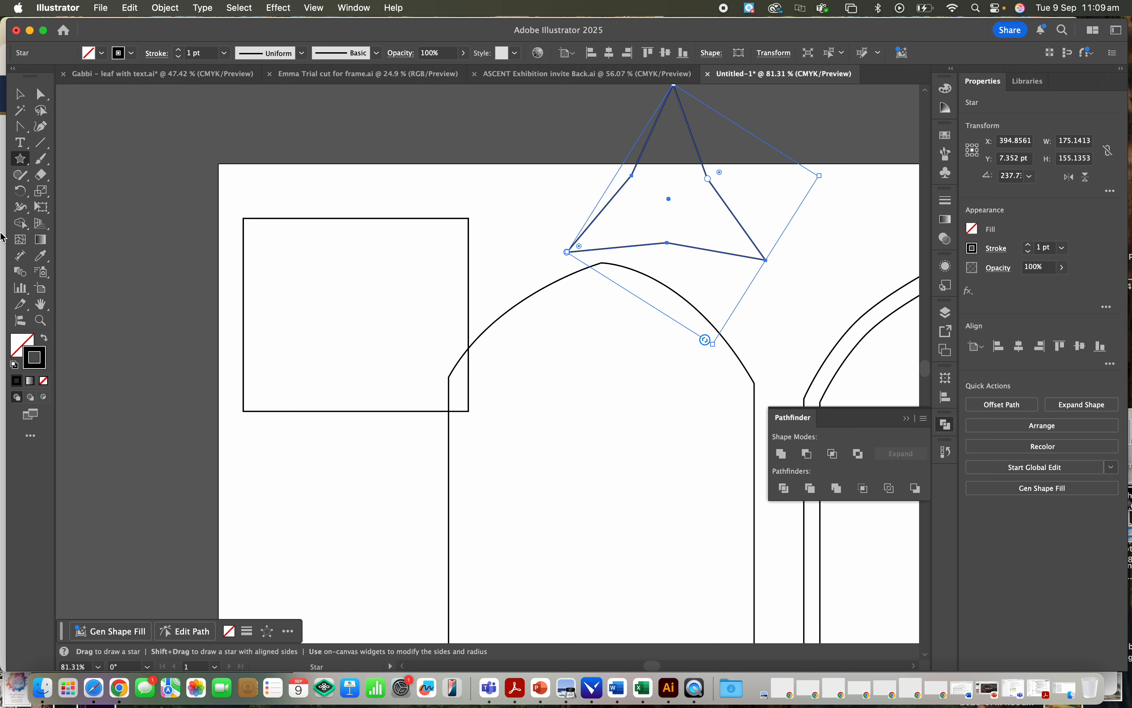
- Move the star inside the single arch and pull its two upper inner anchor points outward with Direct Selection
click(41, 95)
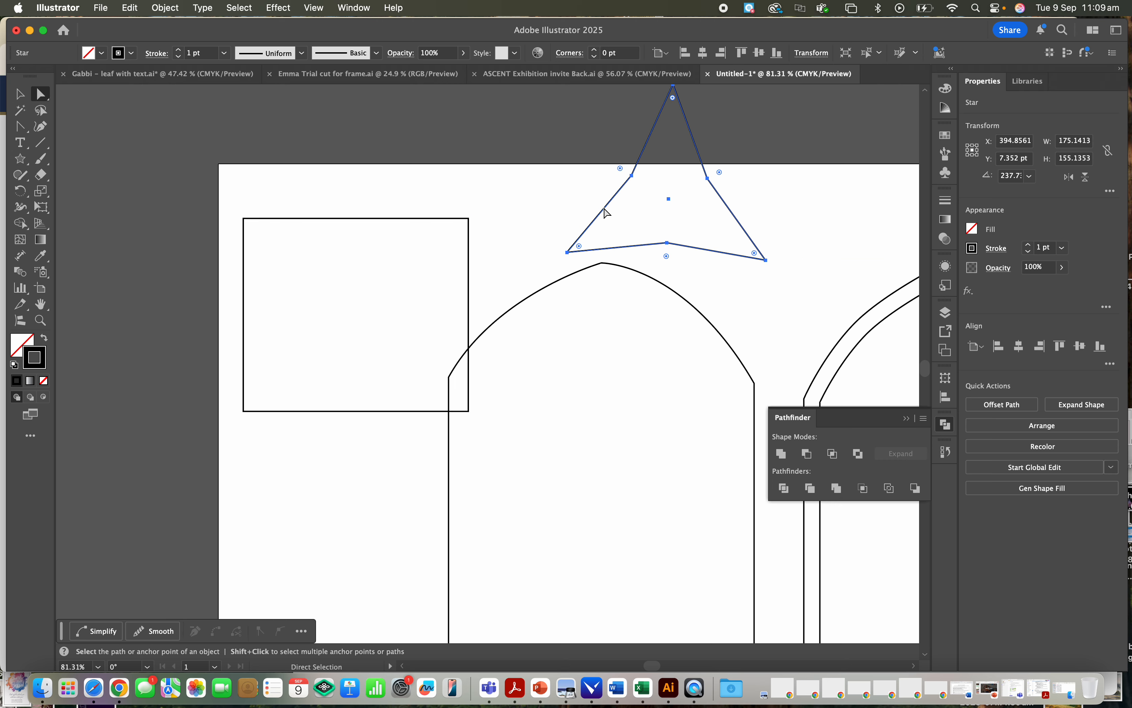
drag(627, 182, 541, 366)
click(568, 393)
drag(644, 392, 679, 366)
- Round the star's top corner and its upper-left corner, the latter by about 22 pt
click(608, 299)
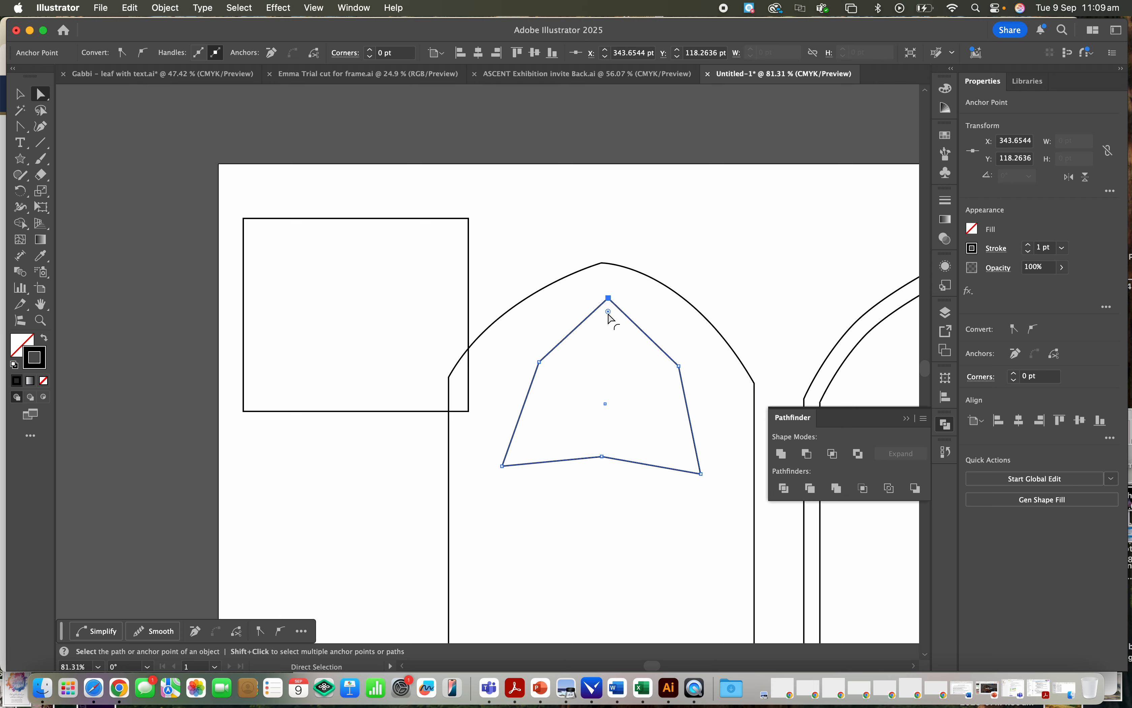
drag(607, 311, 561, 376)
click(539, 363)
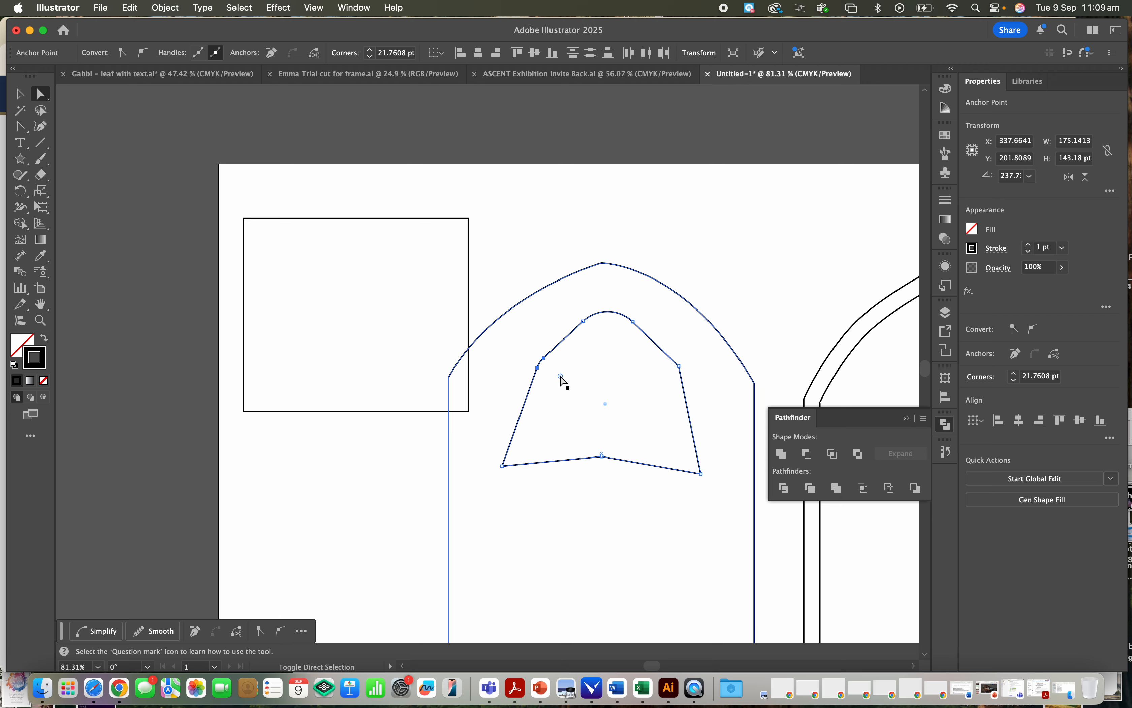
- Convert the star's lower-left corner into a curve with the Anchor Point tool and adjust its direction handle
key(shift+c)
drag(502, 466, 464, 420)
drag(541, 513, 560, 476)
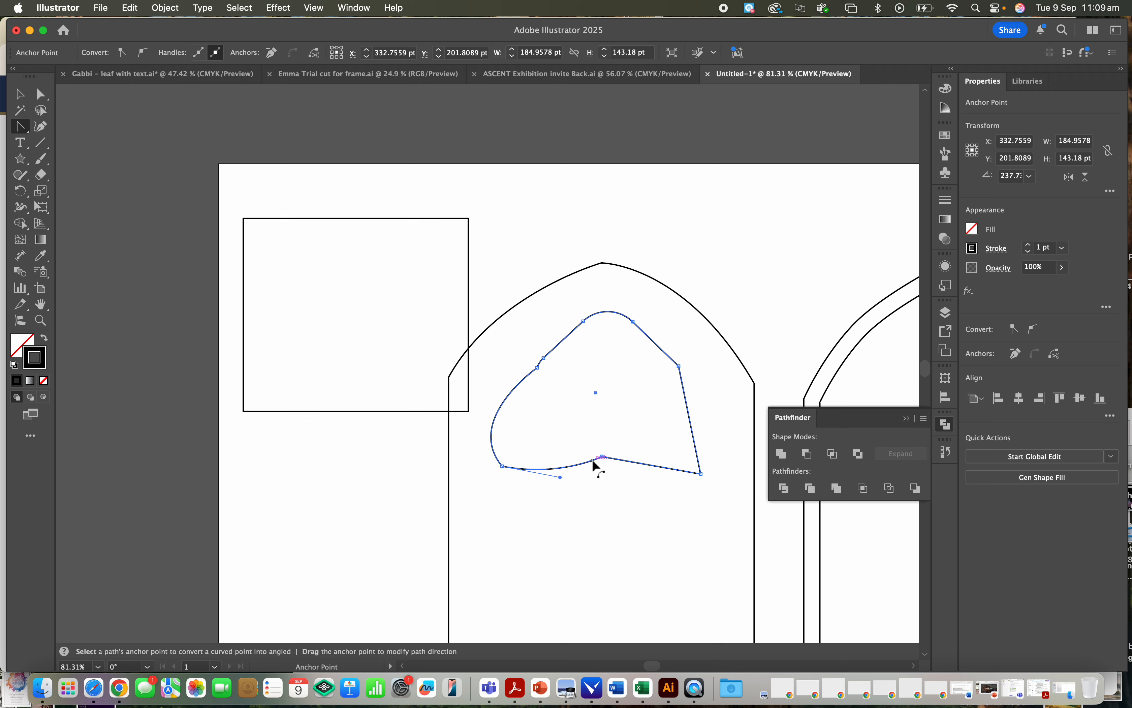